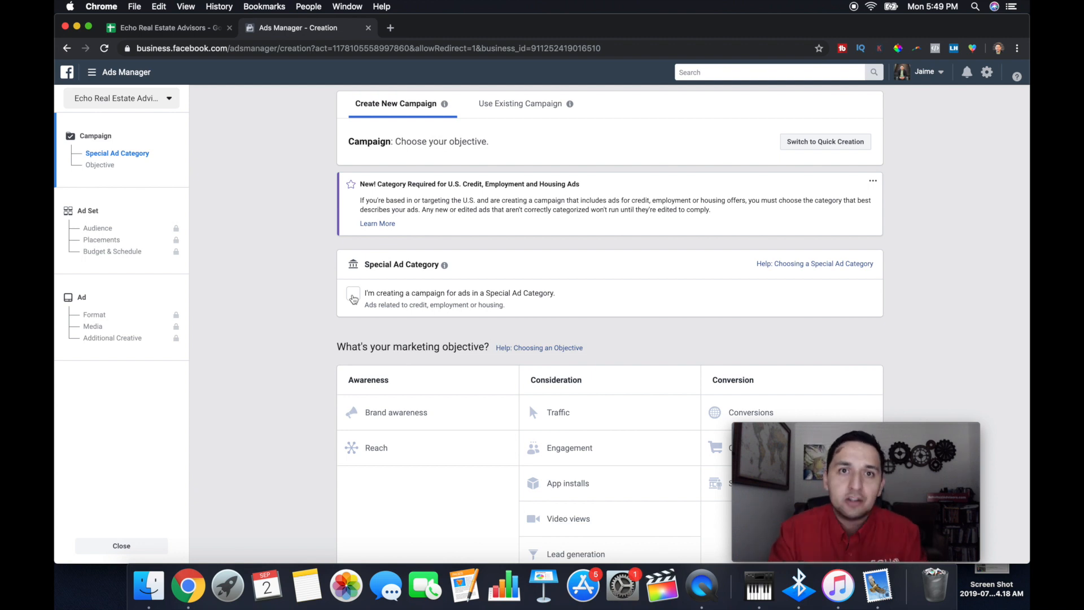
# Mark the campaign as belonging to a Special Ad Category and set the ad category to Housing.
pyautogui.click(353, 294)
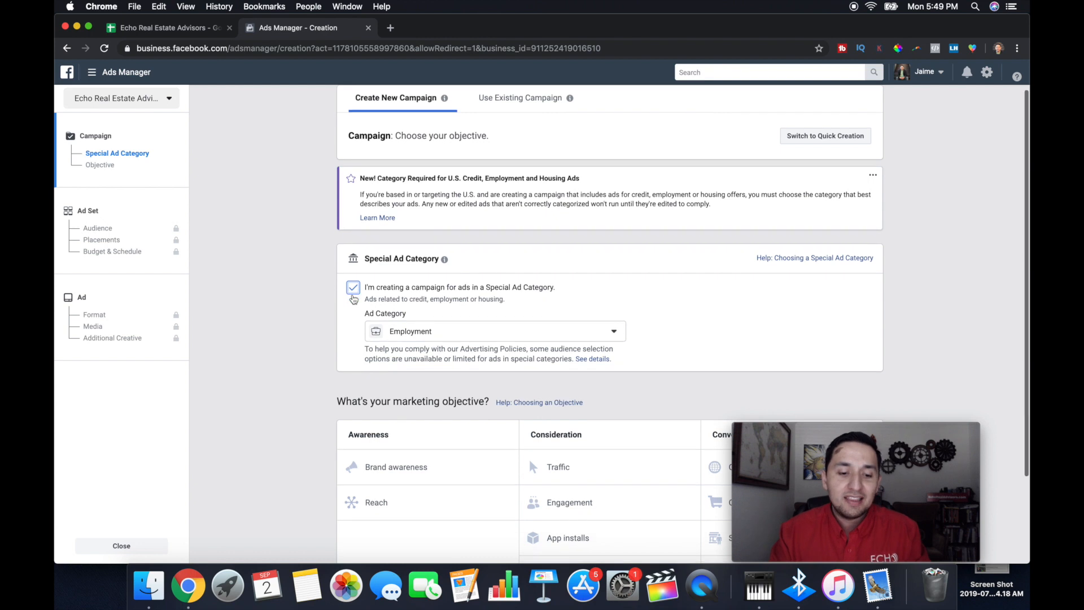
pyautogui.scroll(-1, 503, 328)
pyautogui.scroll(-3, 504, 328)
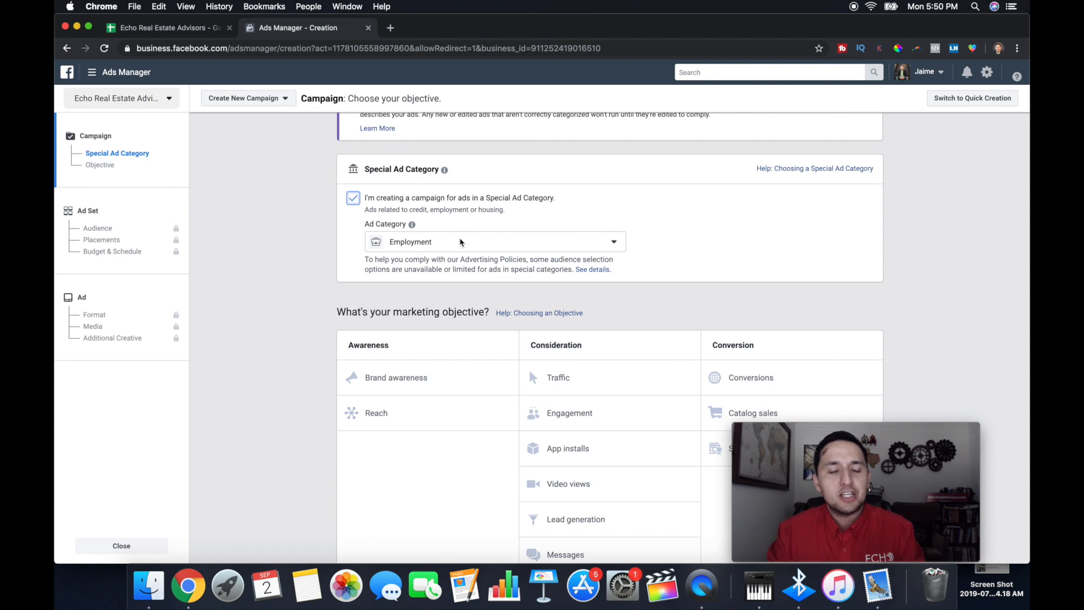
pyautogui.click(449, 242)
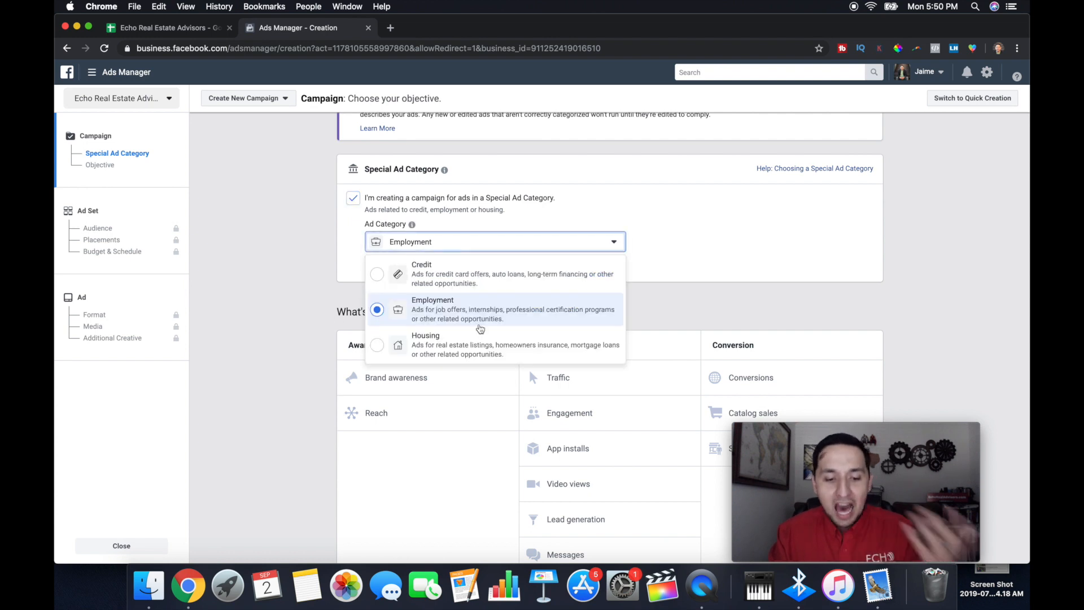
pyautogui.click(441, 343)
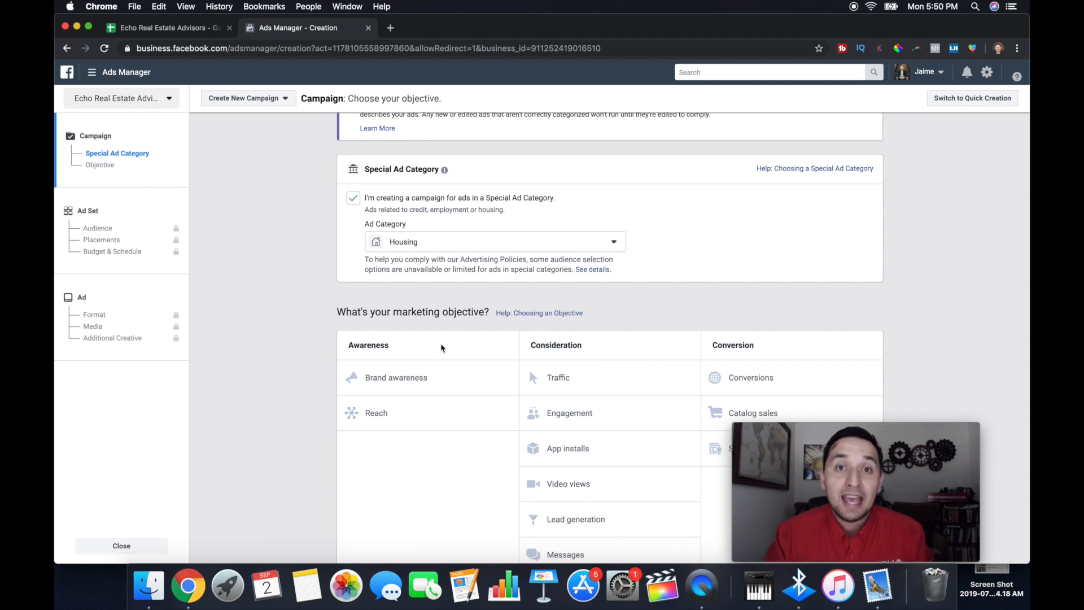
# Choose Lead generation as the campaign's marketing objective.
pyautogui.scroll(-1, 441, 347)
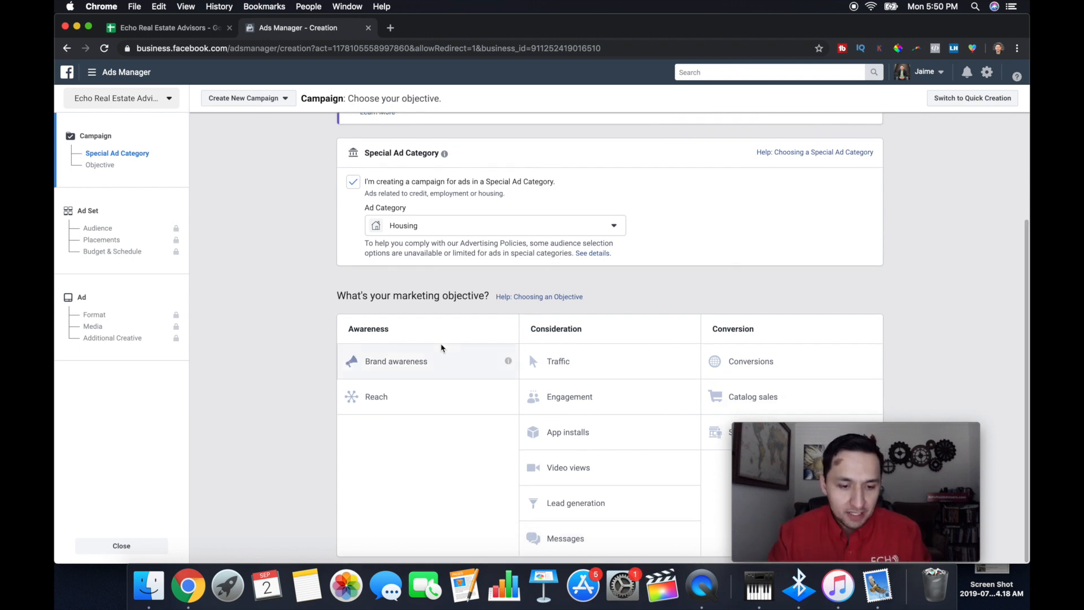
pyautogui.scroll(3, 441, 348)
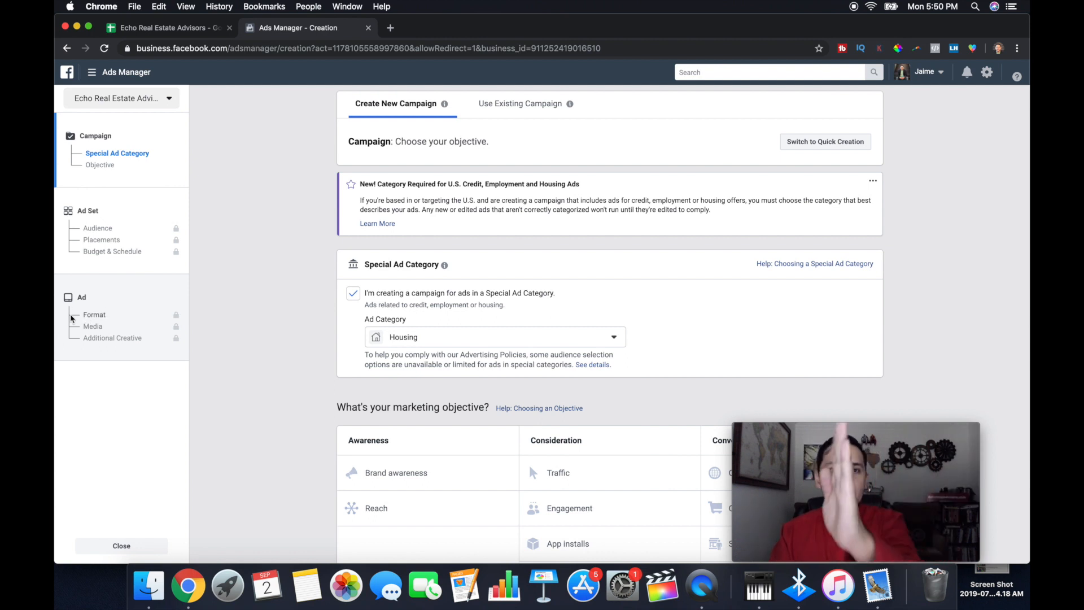
pyautogui.scroll(-3, 324, 370)
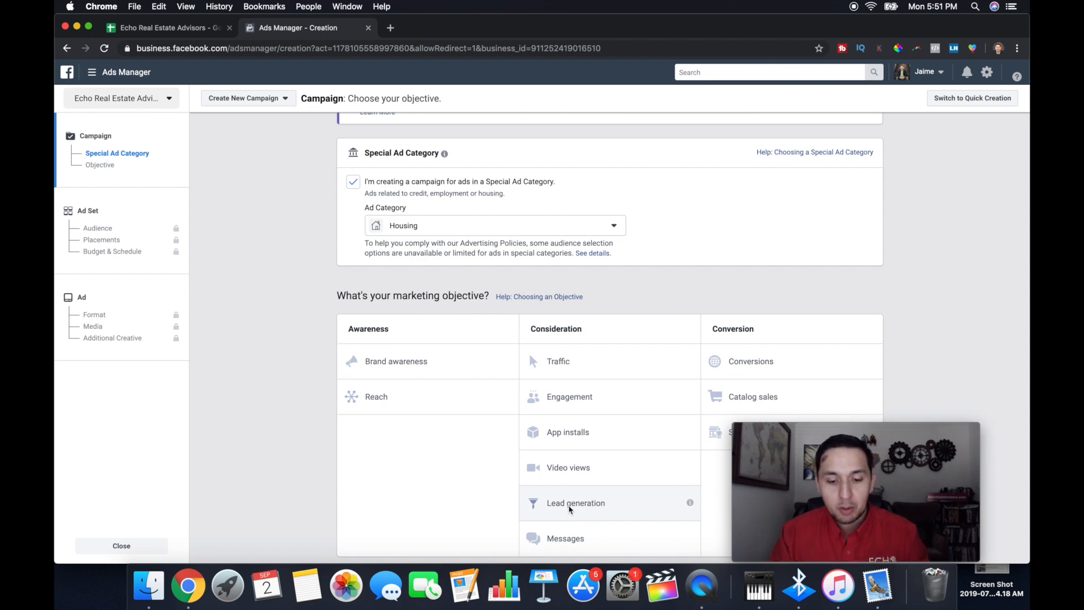
pyautogui.click(571, 505)
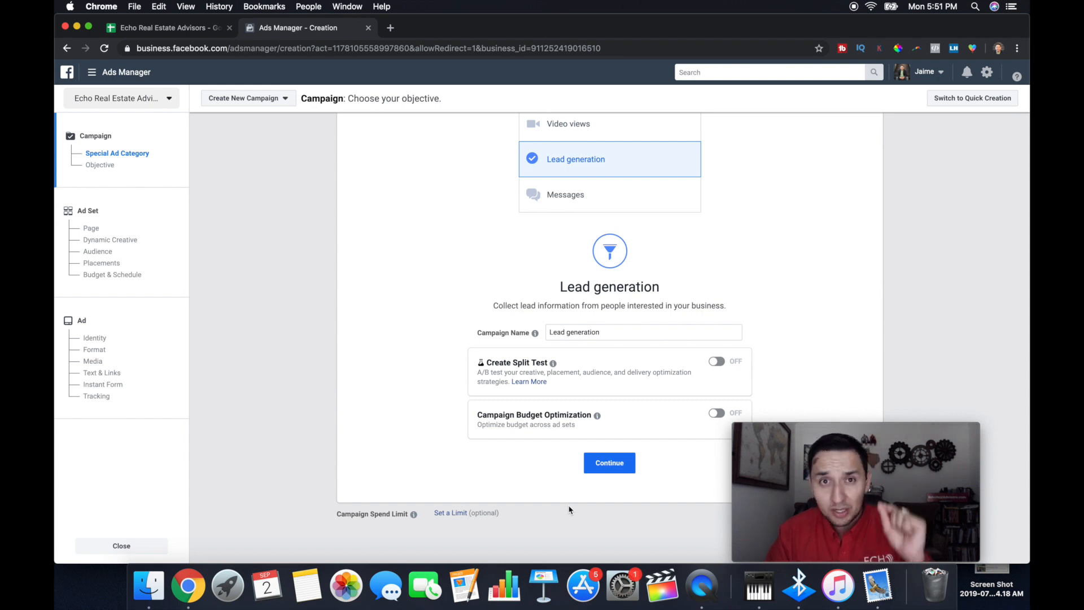
# Name the campaign "LEAD-New Construction" and continue to the ad set settings.
pyautogui.doubleClick(589, 334)
pyautogui.tripleClick(589, 334)
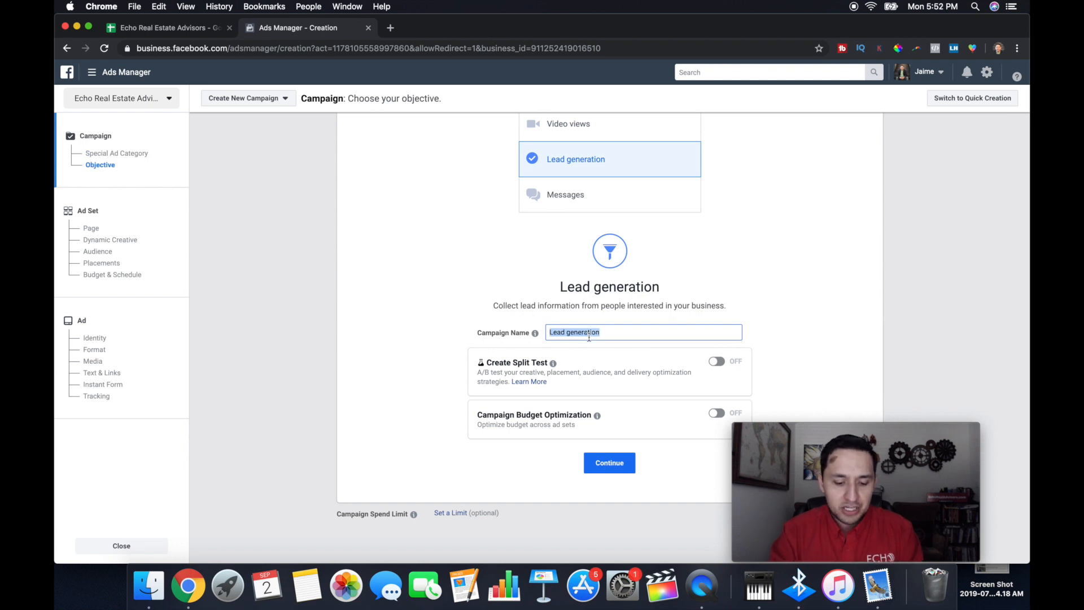
pyautogui.write('LEAD ')
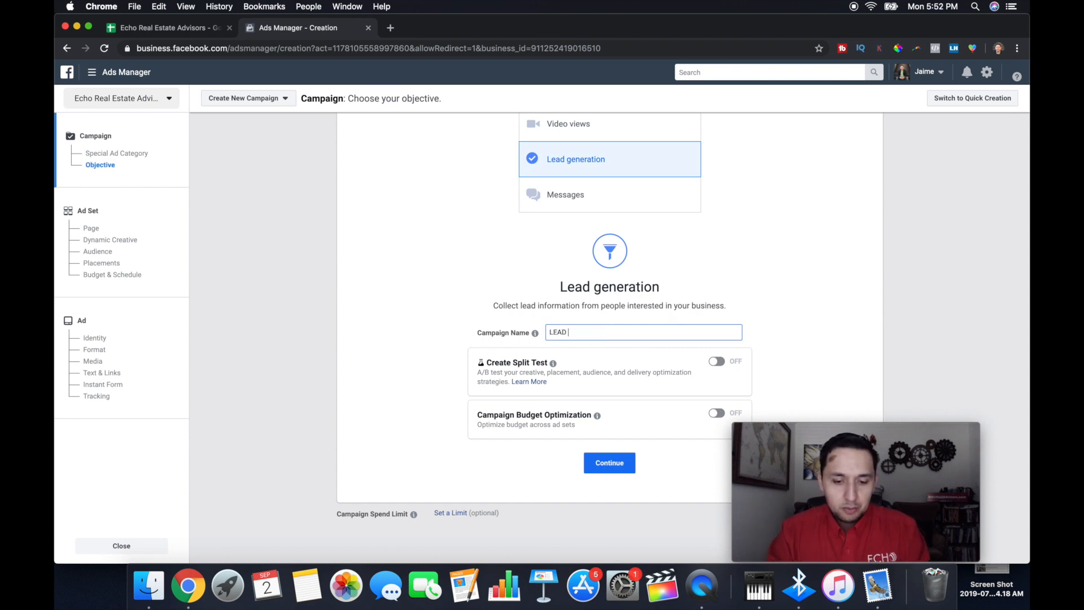
pyautogui.write('-')
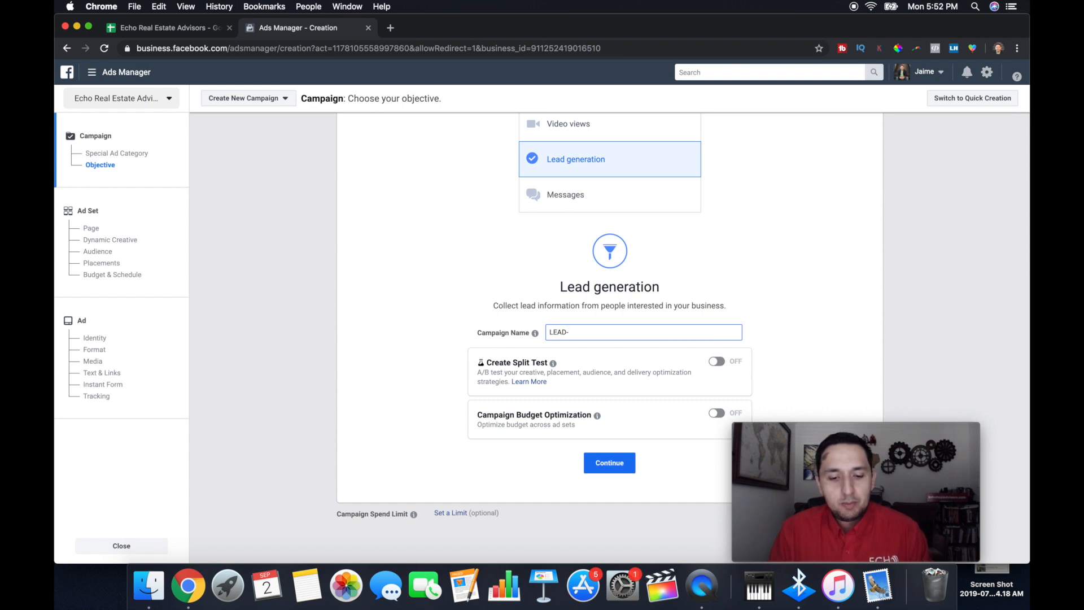
pyautogui.write('NE')
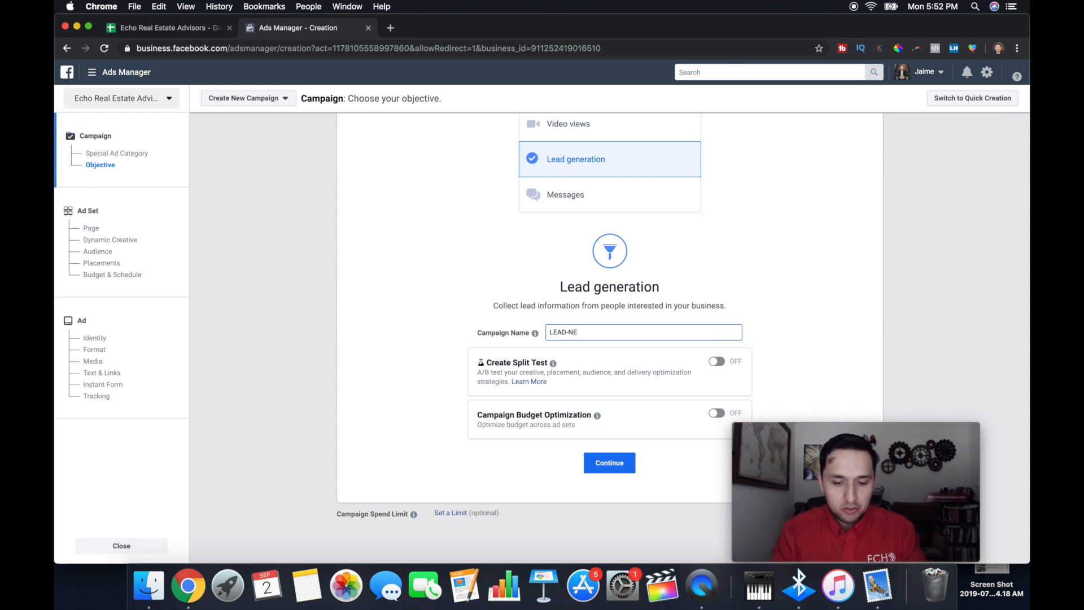
pyautogui.write('w Cons')
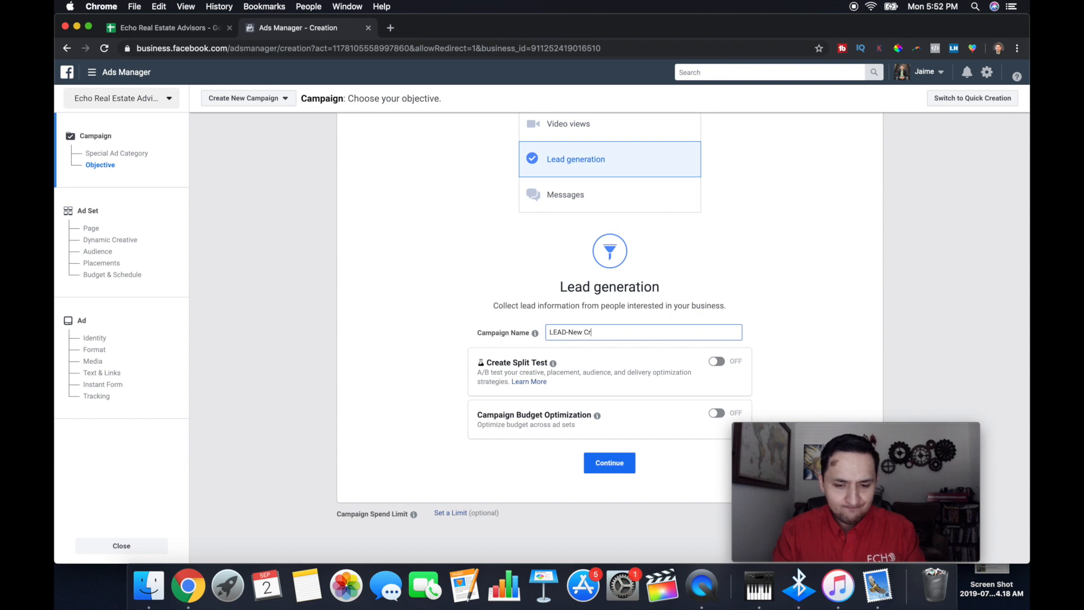
pyautogui.write('tructions')
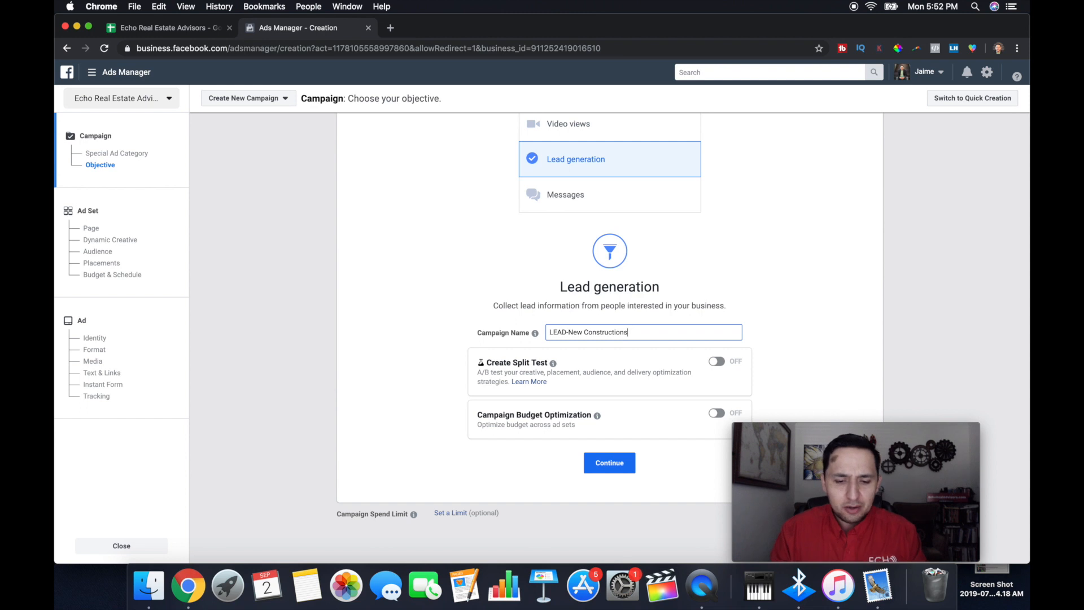
pyautogui.press('BackSpace')
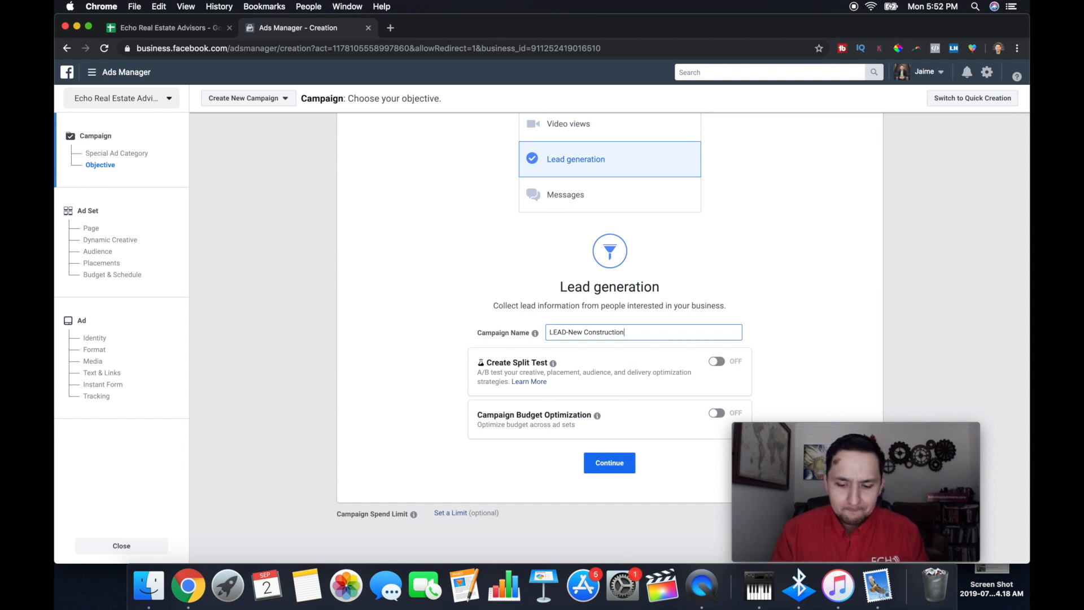
pyautogui.click(607, 462)
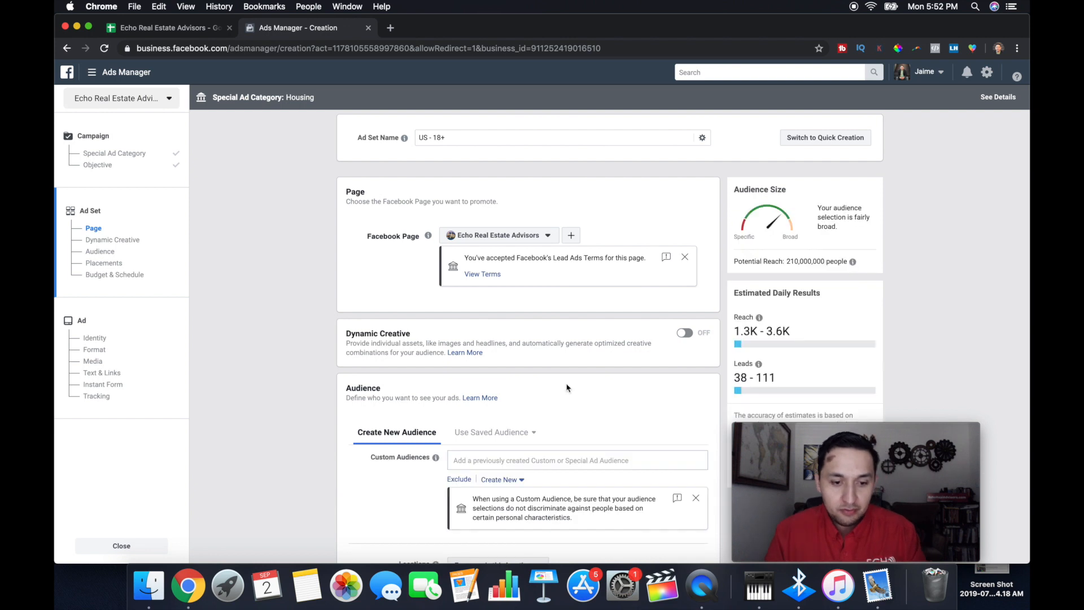
# Name the ad set "LEAD-New Construction", correcting the spelling of the last word.
pyautogui.click(450, 137)
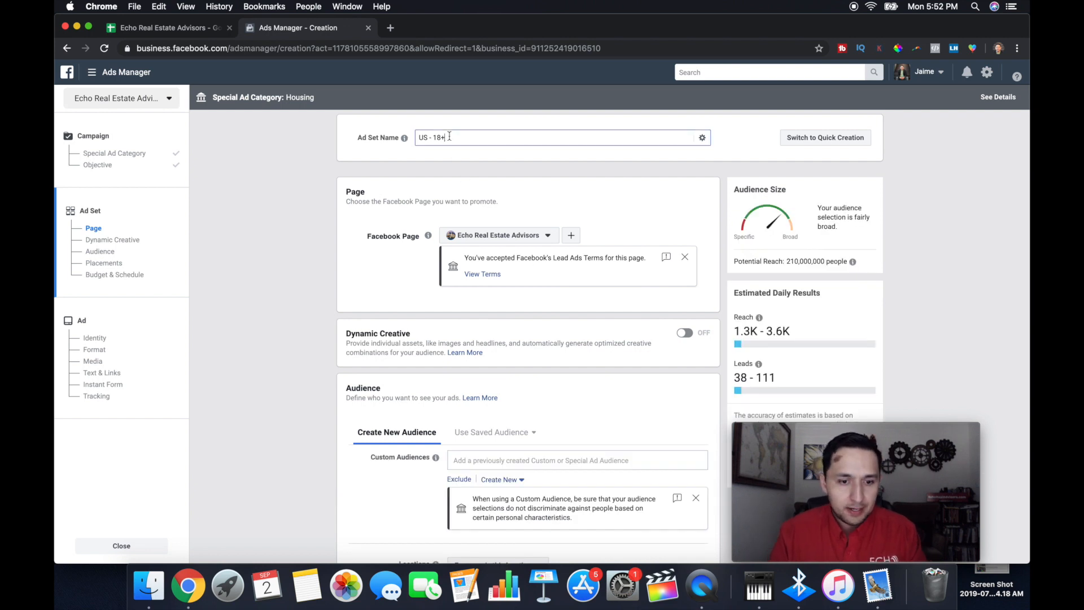
pyautogui.tripleClick(449, 136)
pyautogui.write('LEAD')
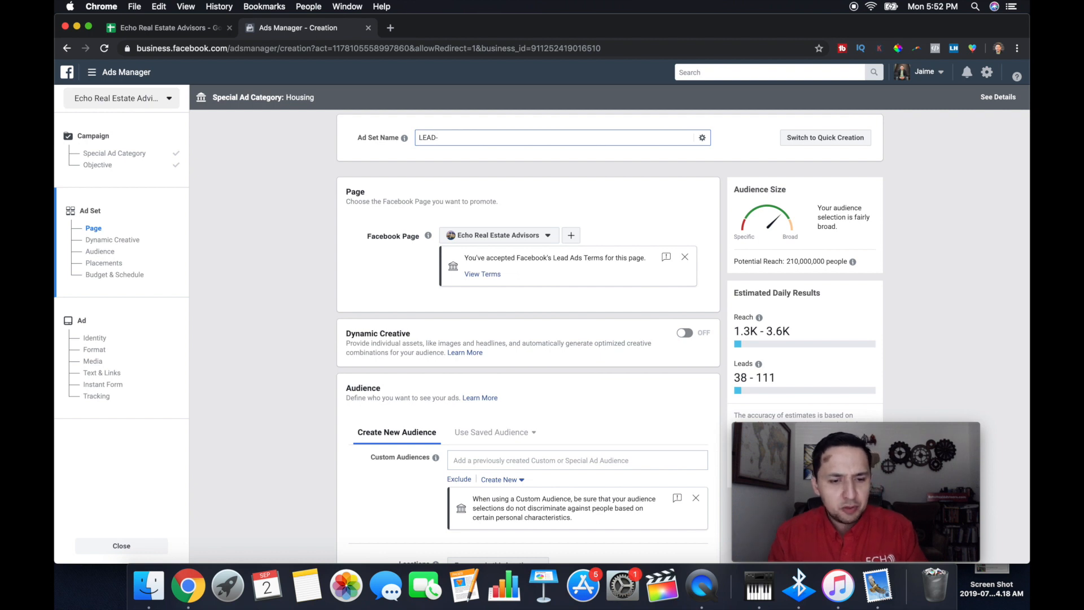
pyautogui.write('-N')
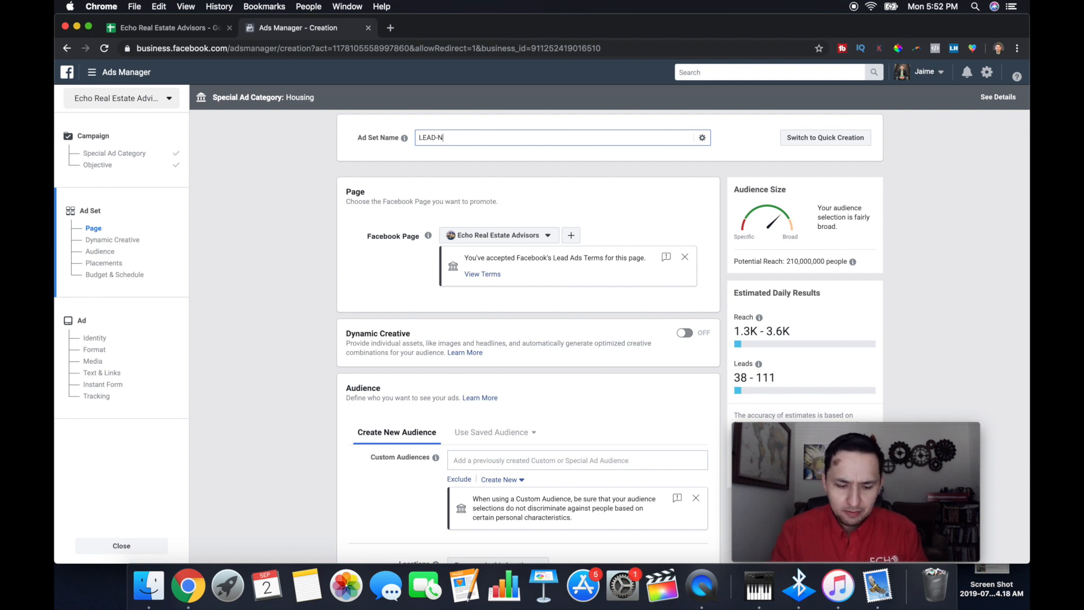
pyautogui.write('ew Contrus')
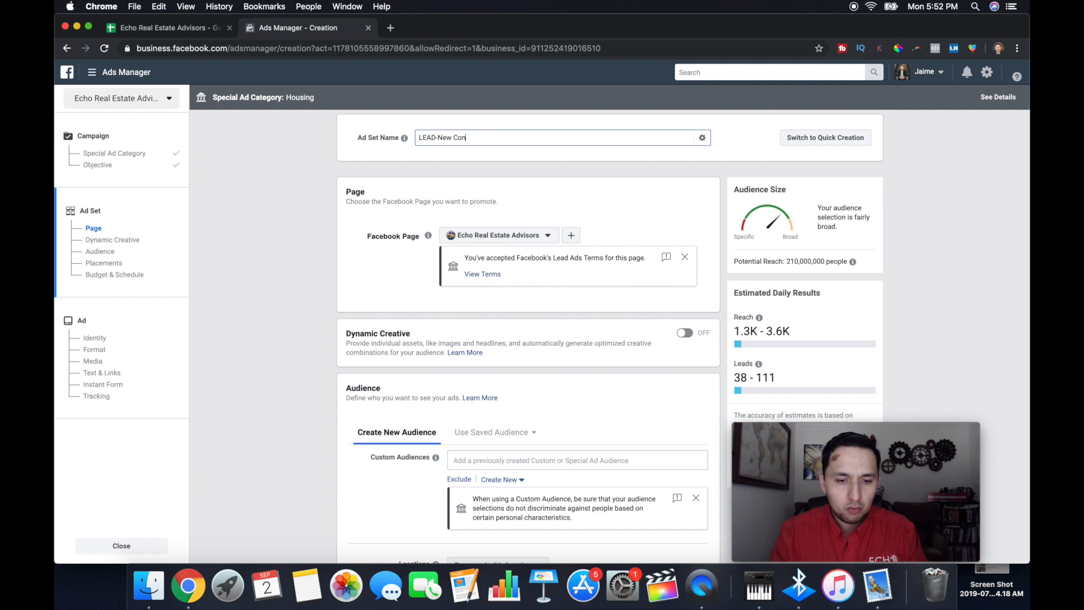
pyautogui.press('BackSpace')
pyautogui.press('BackSpace')
pyautogui.write('s')
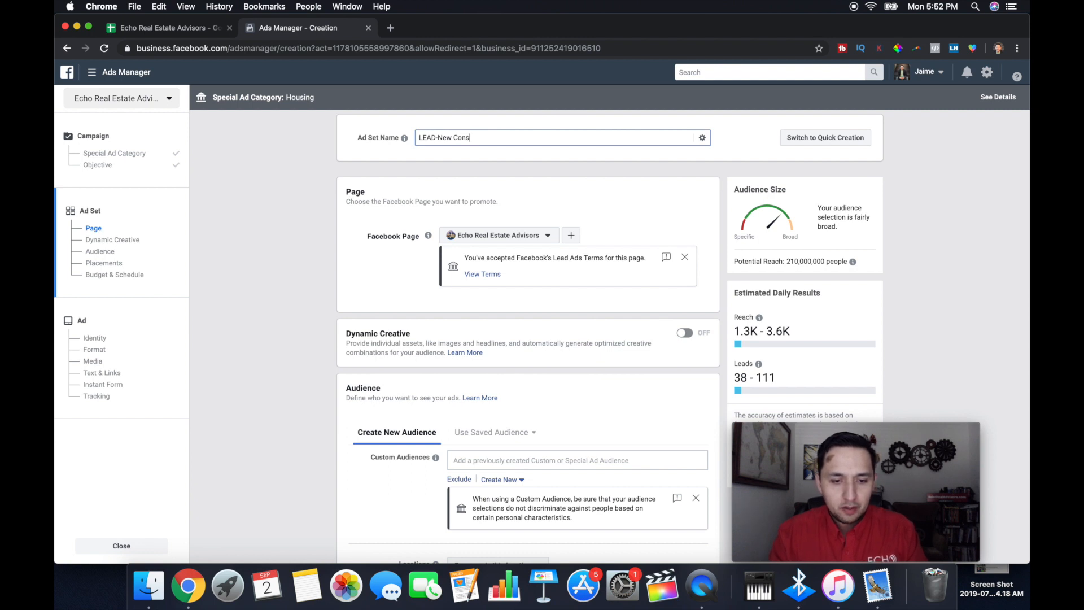
pyautogui.write('tucti')
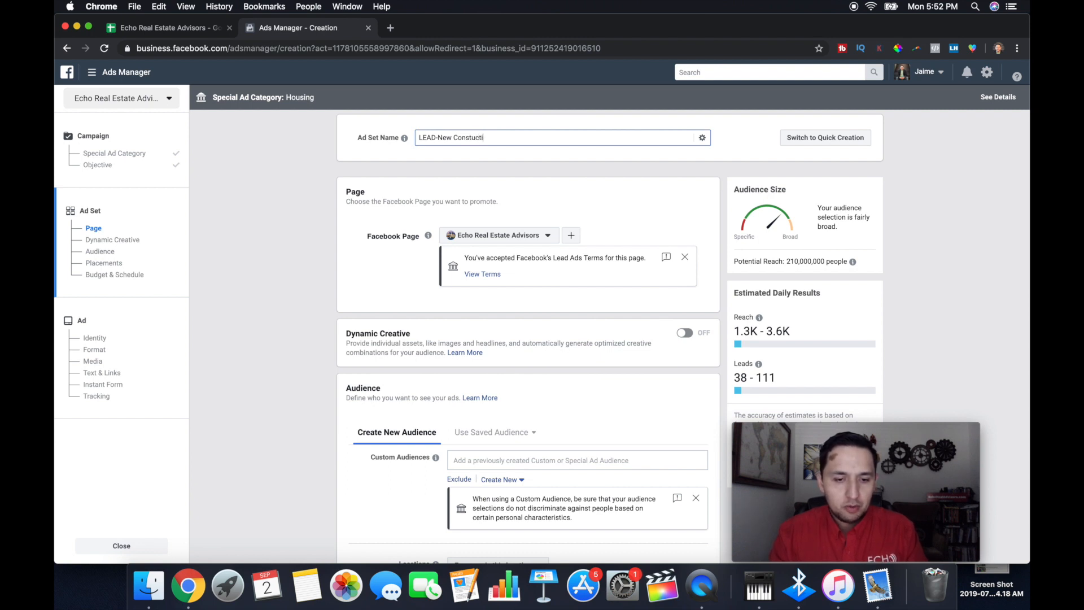
pyautogui.write('on')
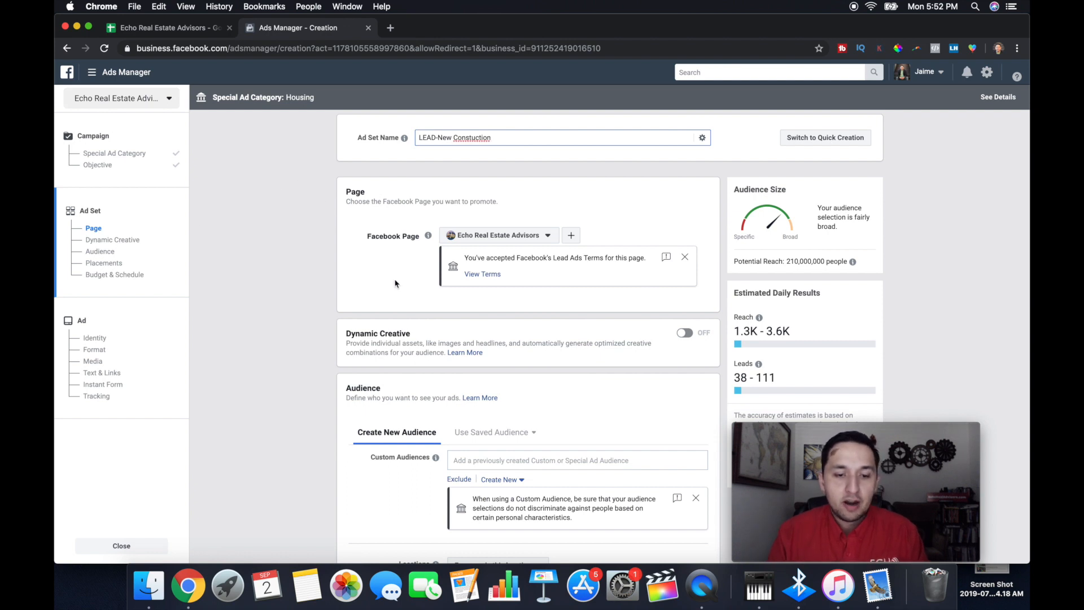
pyautogui.rightClick(474, 138)
pyautogui.click(506, 142)
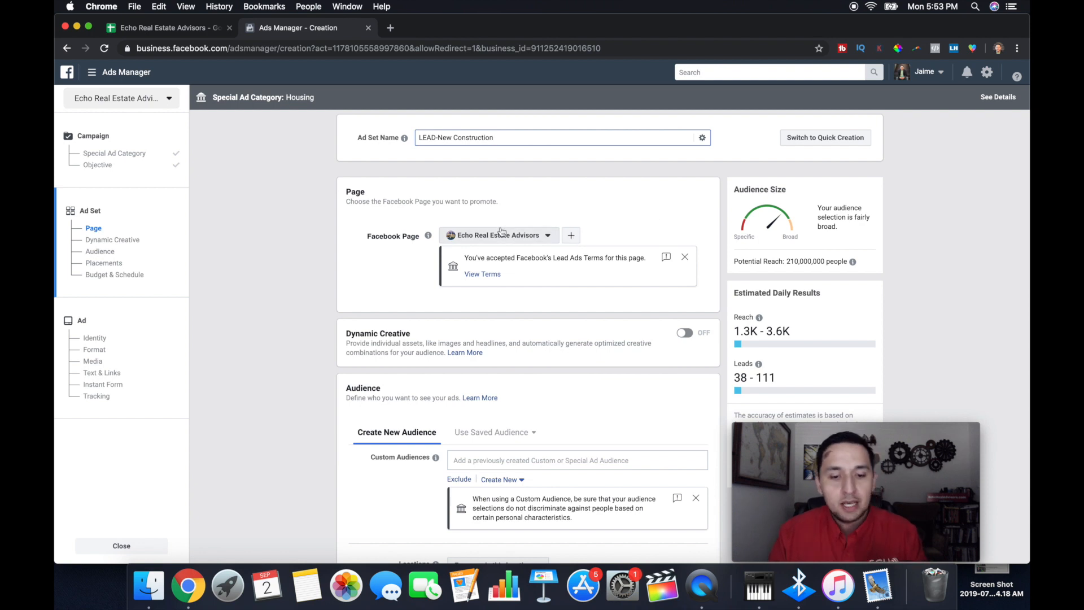
# Examine the ad set's audience settings, including the available custom audiences and the location, age and gender options.
pyautogui.scroll(-2, 500, 231)
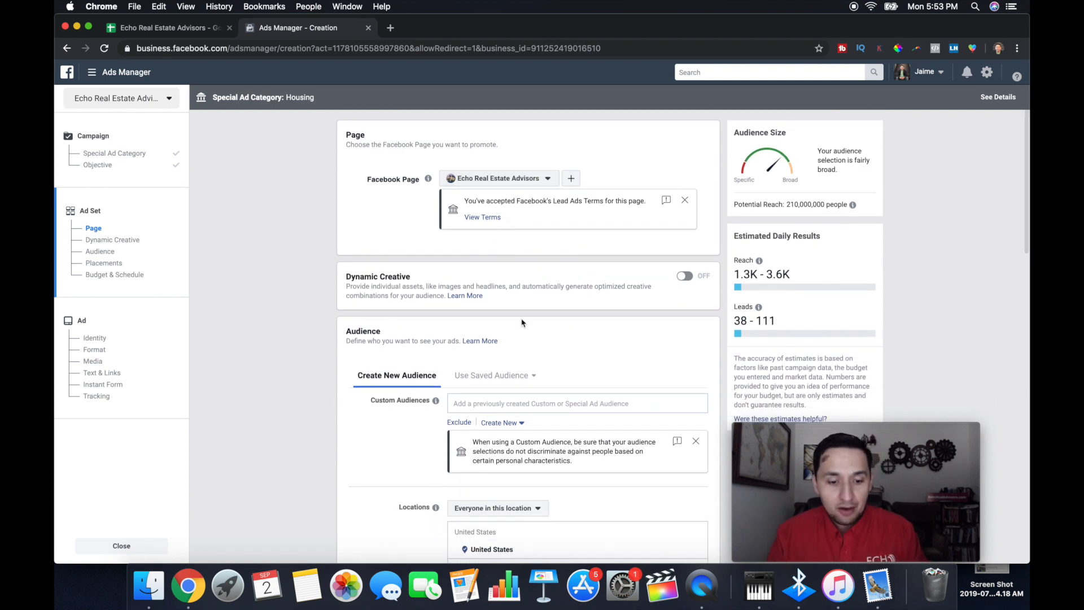
pyautogui.scroll(-3, 522, 323)
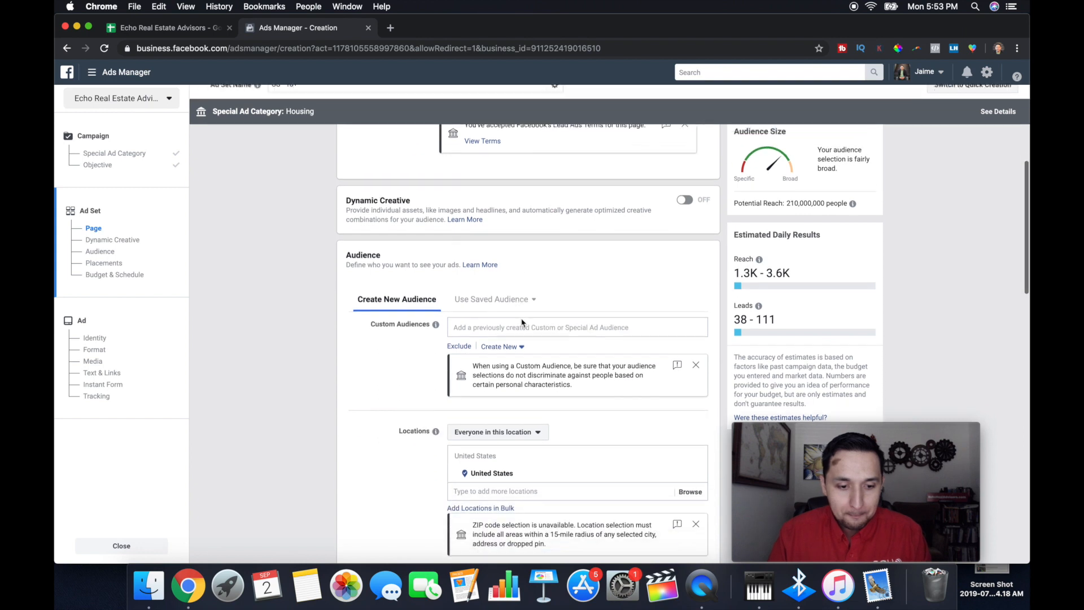
pyautogui.scroll(-1, 521, 318)
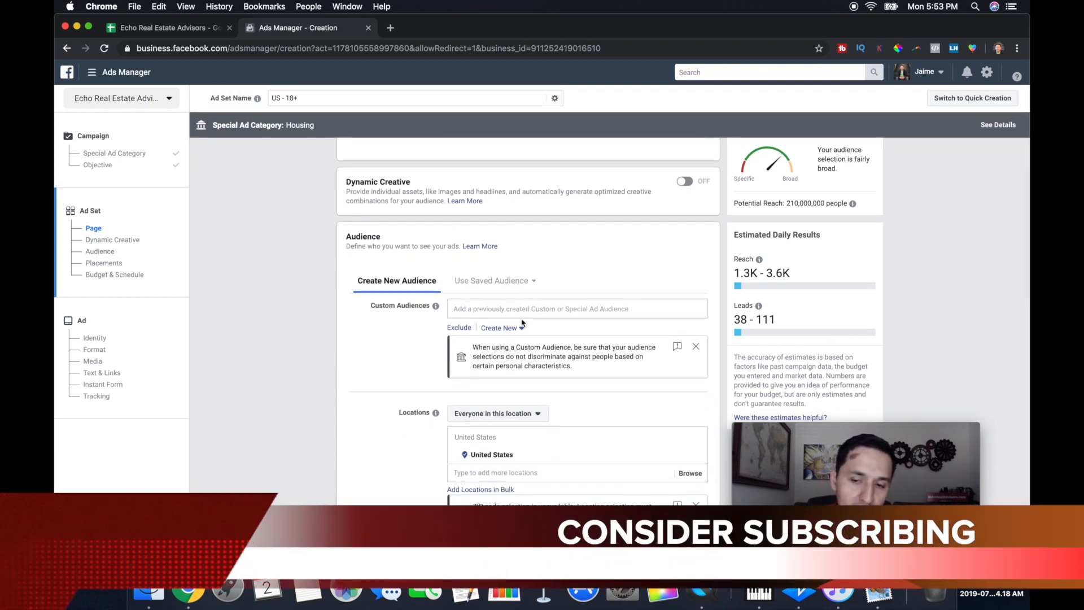
pyautogui.scroll(-2, 522, 322)
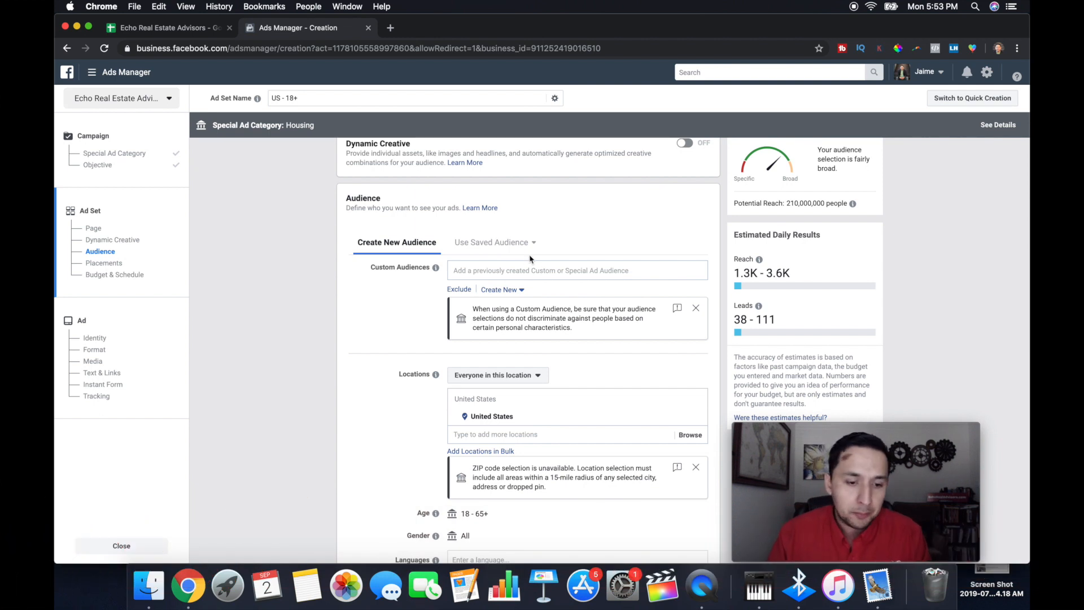
pyautogui.scroll(-1, 530, 257)
pyautogui.scroll(-5, 529, 256)
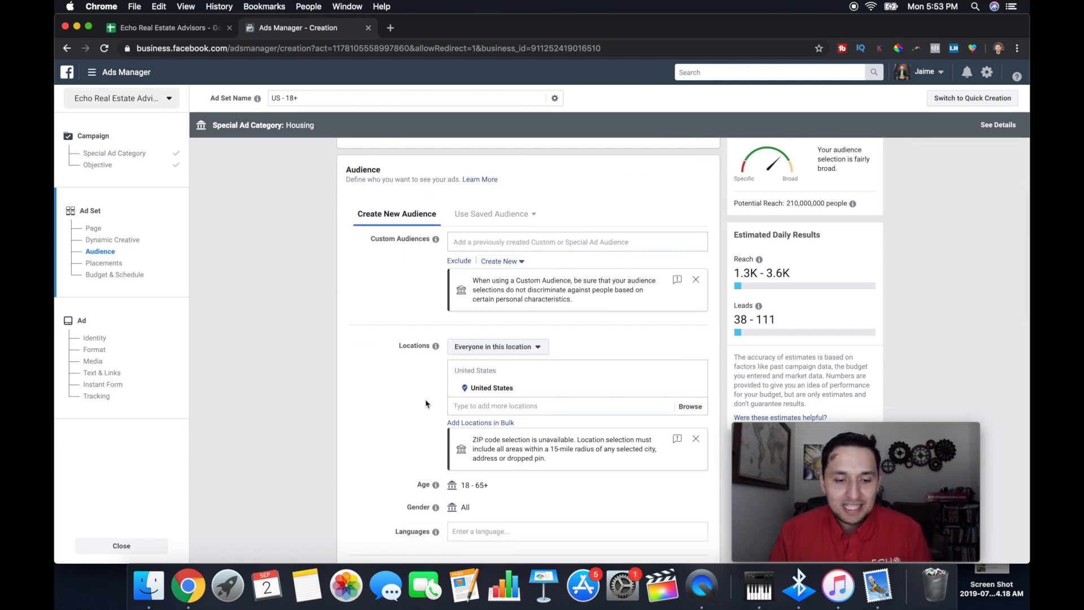
pyautogui.scroll(4, 454, 367)
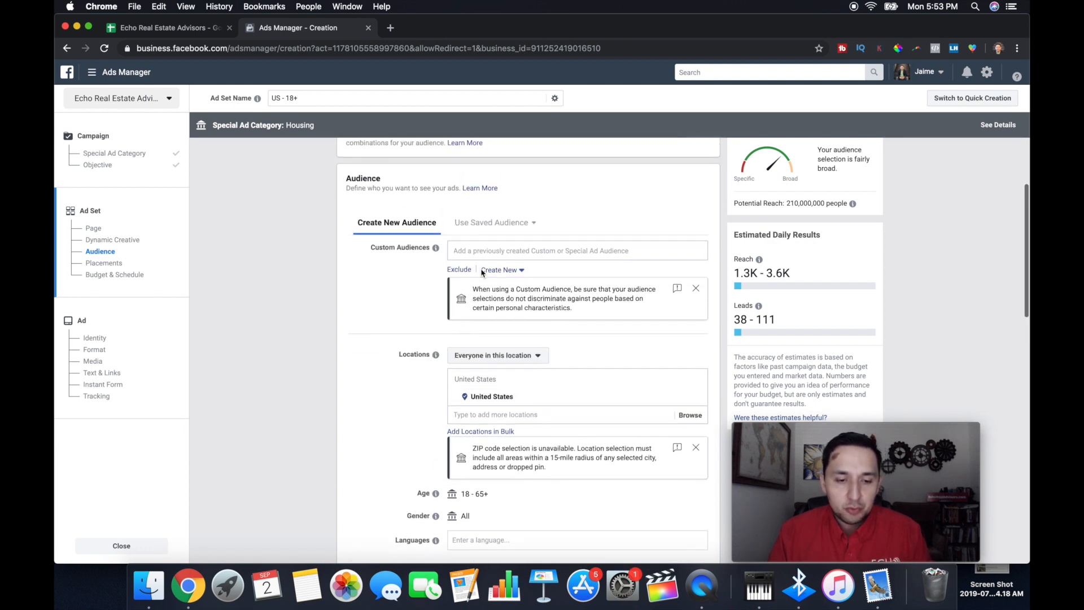
pyautogui.click(481, 248)
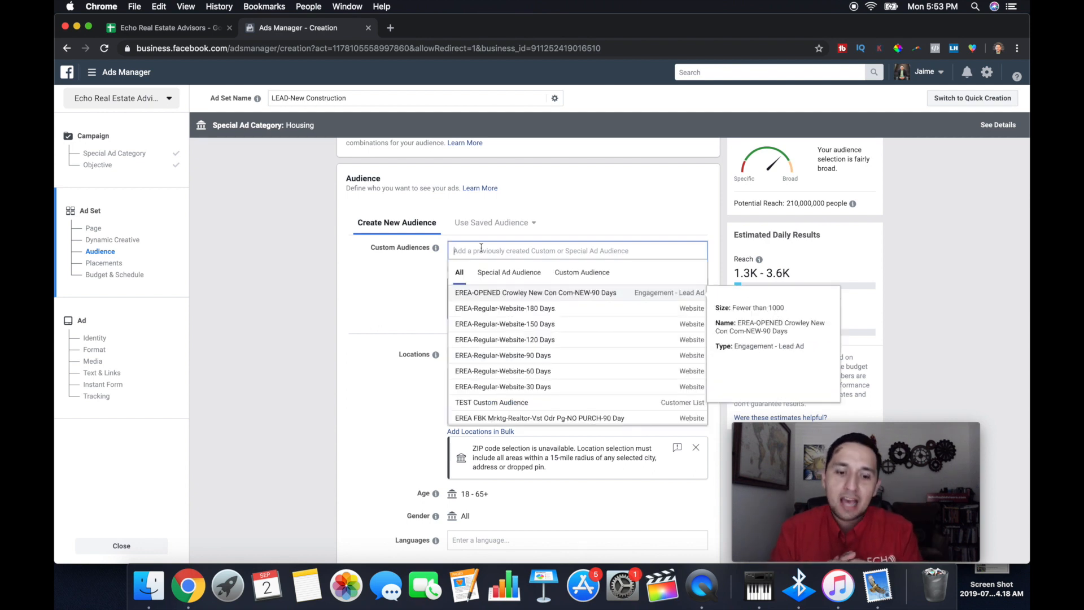
pyautogui.click(418, 280)
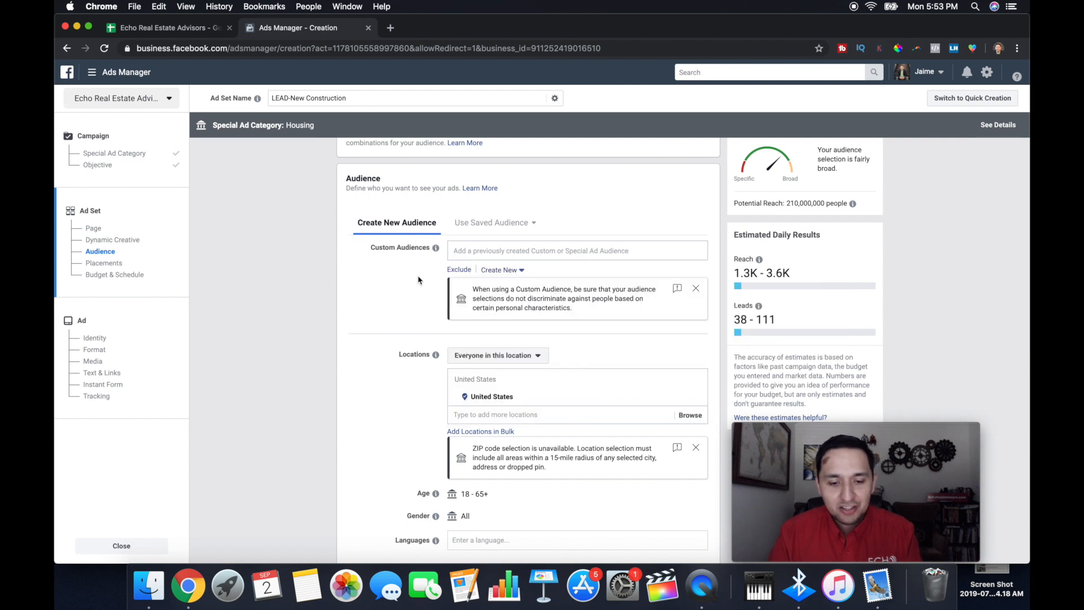
pyautogui.click(501, 249)
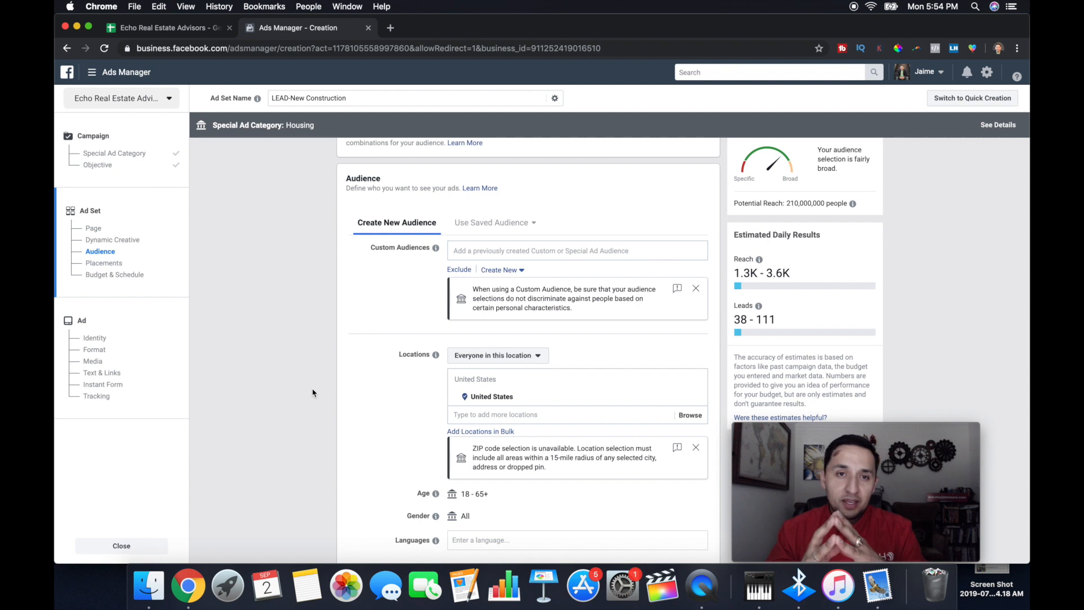
pyautogui.moveTo(436, 247)
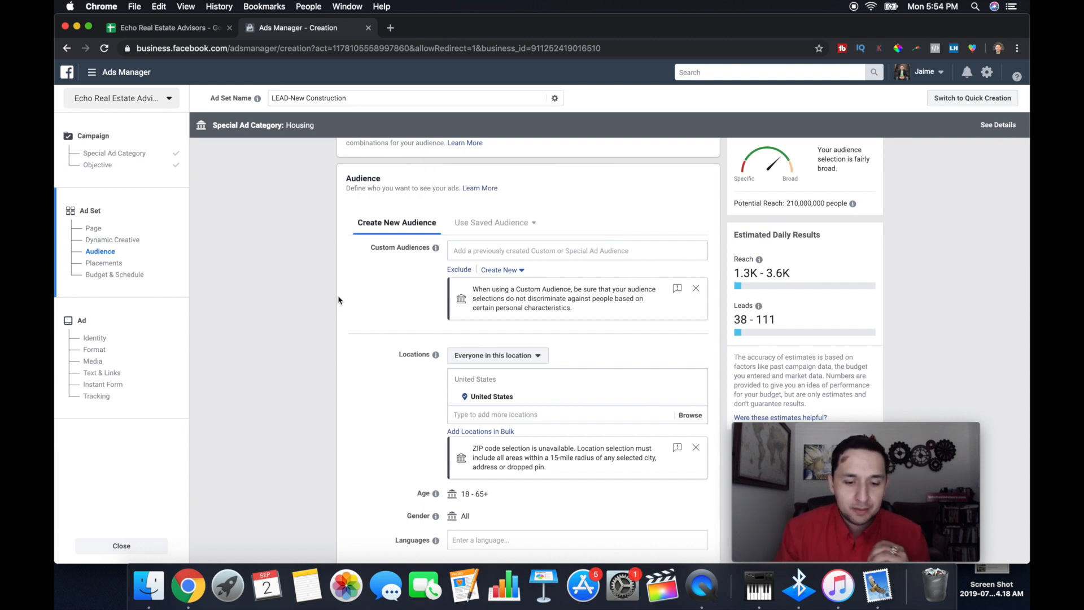
pyautogui.scroll(-2, 323, 267)
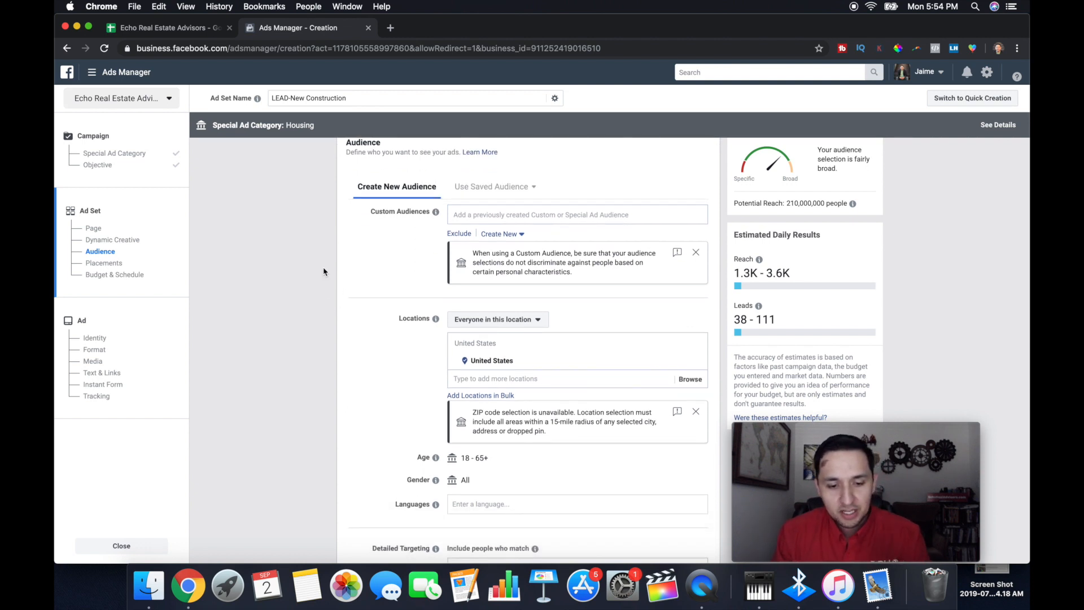
# Limit the audience's location targeting to people who live in this location.
pyautogui.scroll(-1, 334, 358)
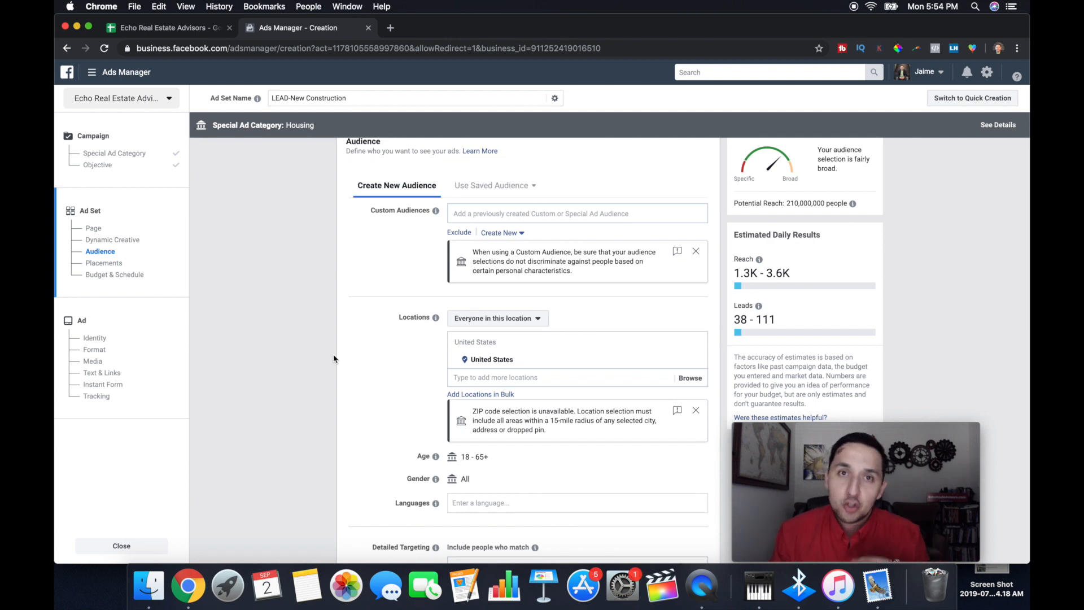
pyautogui.scroll(-2, 334, 359)
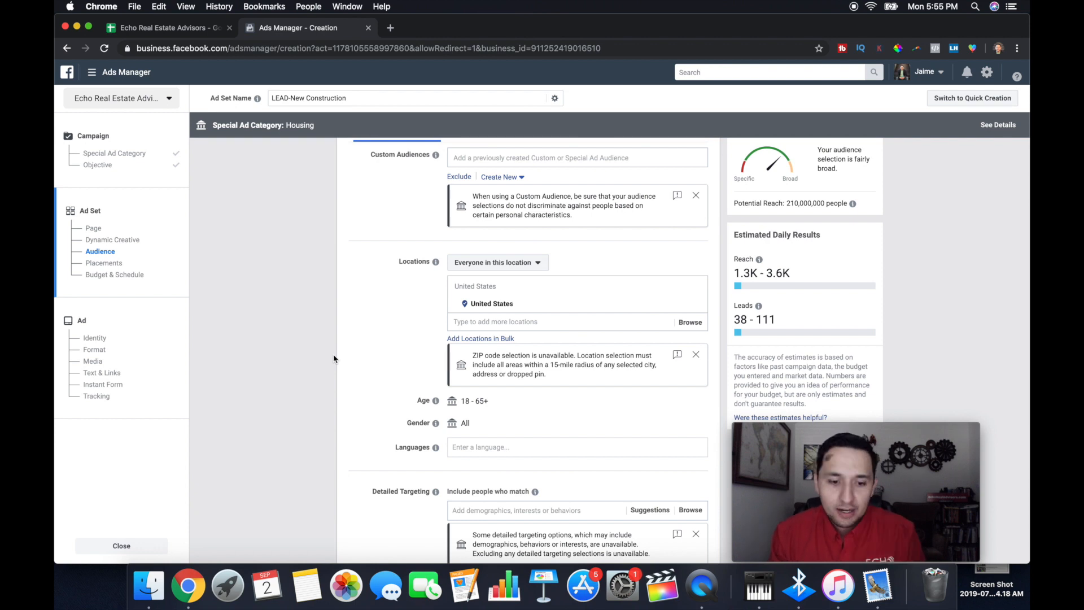
pyautogui.moveTo(436, 155)
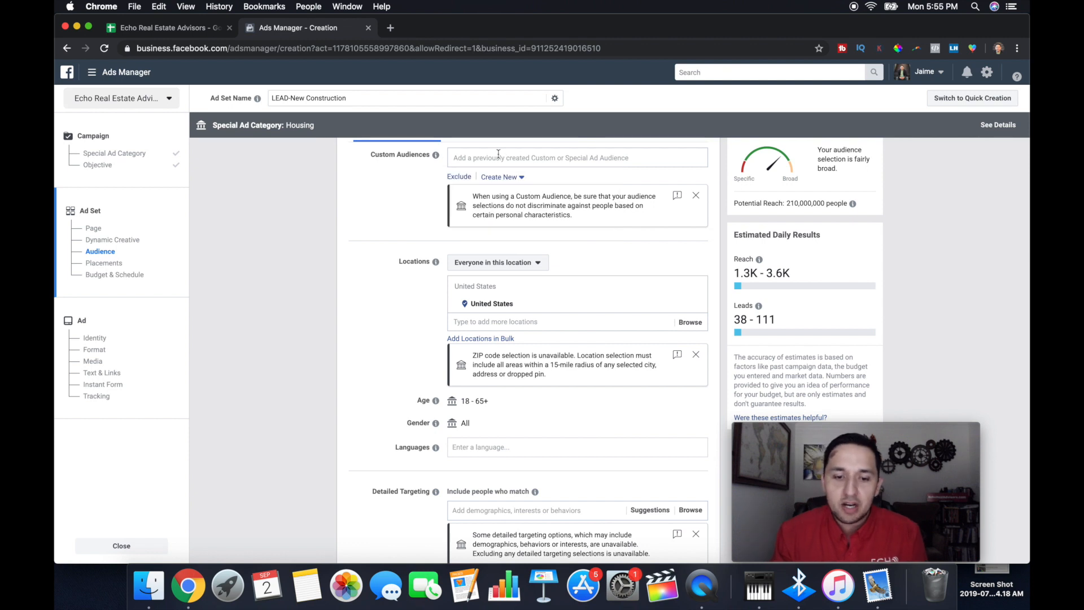
pyautogui.scroll(-1, 393, 324)
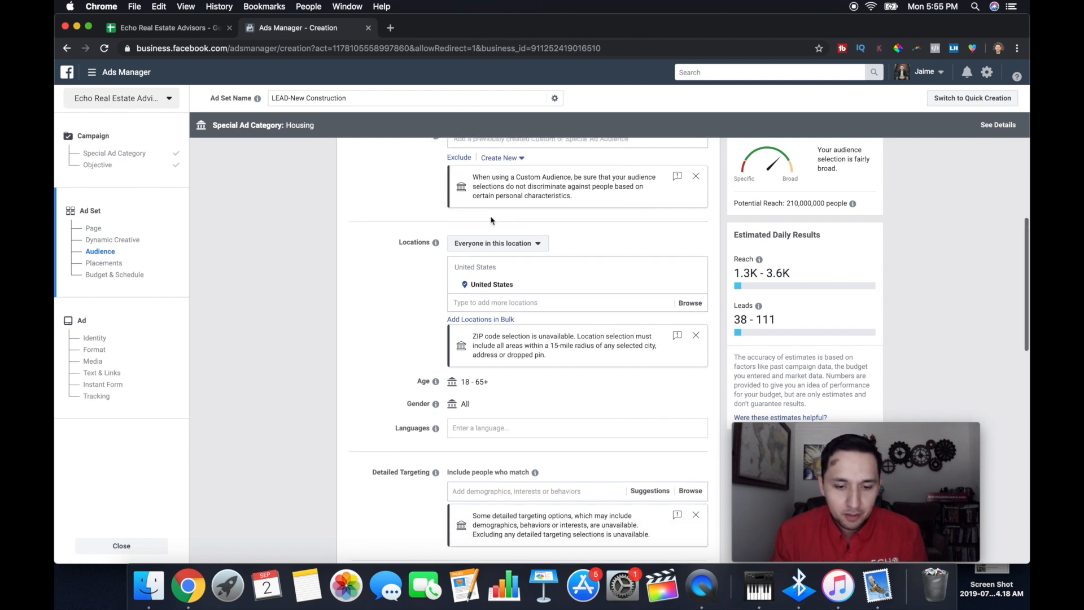
pyautogui.click(498, 247)
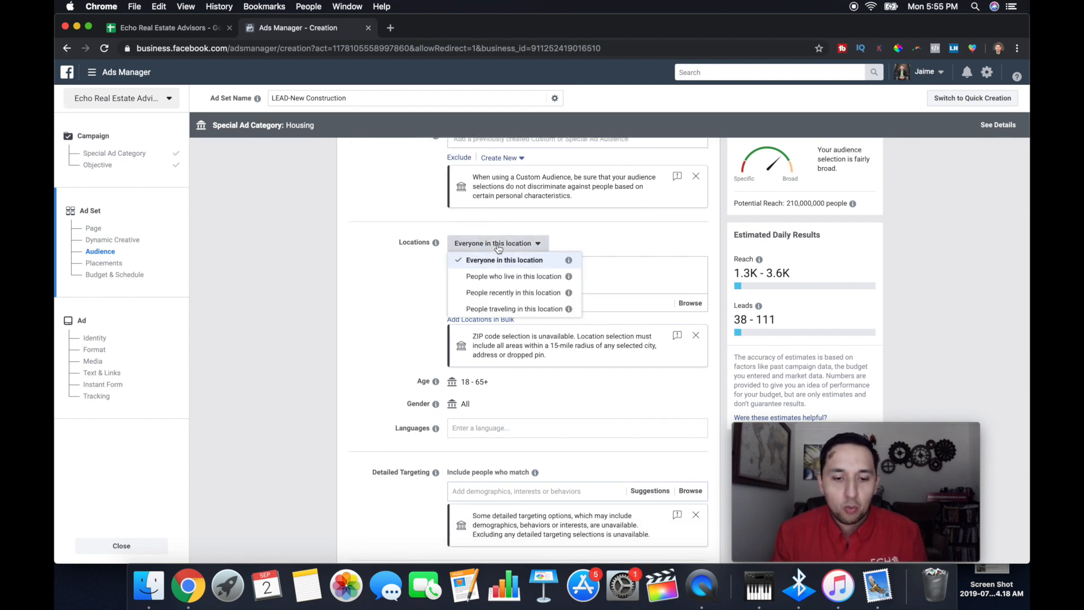
pyautogui.click(509, 278)
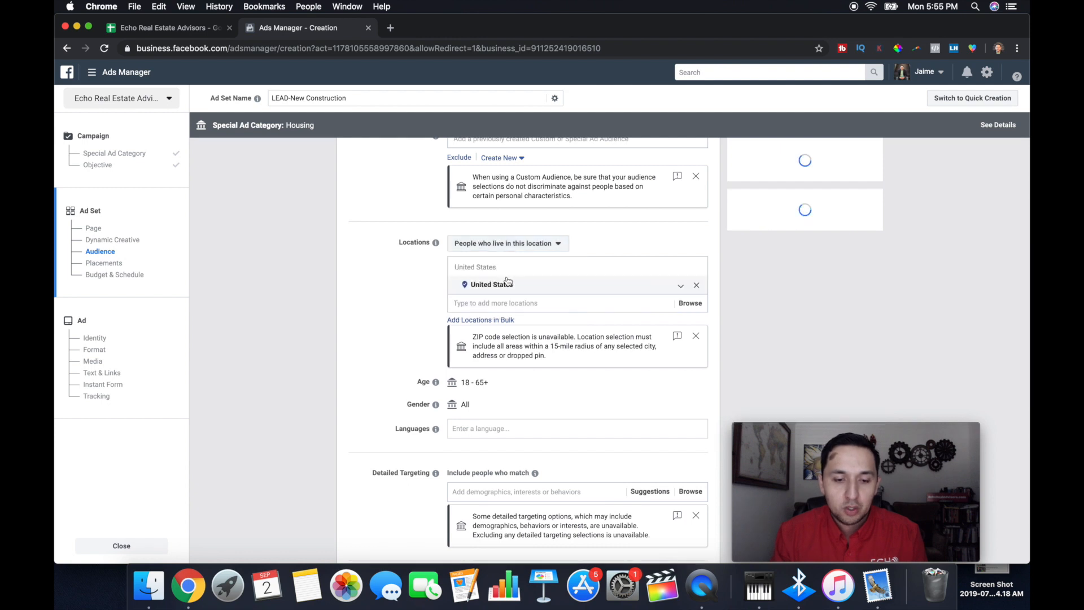
pyautogui.click(504, 244)
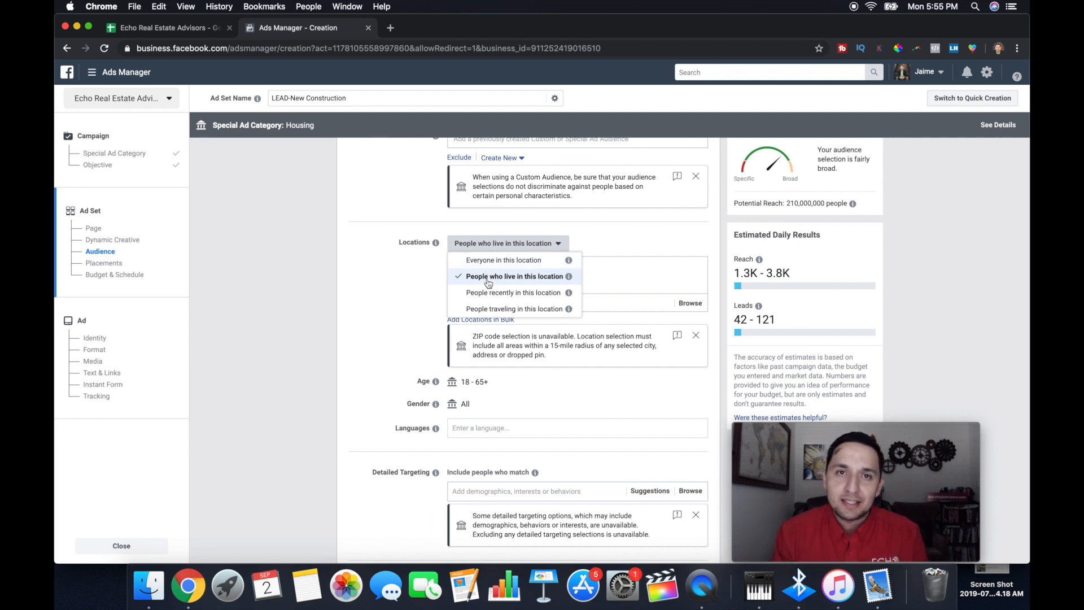
pyautogui.click(387, 283)
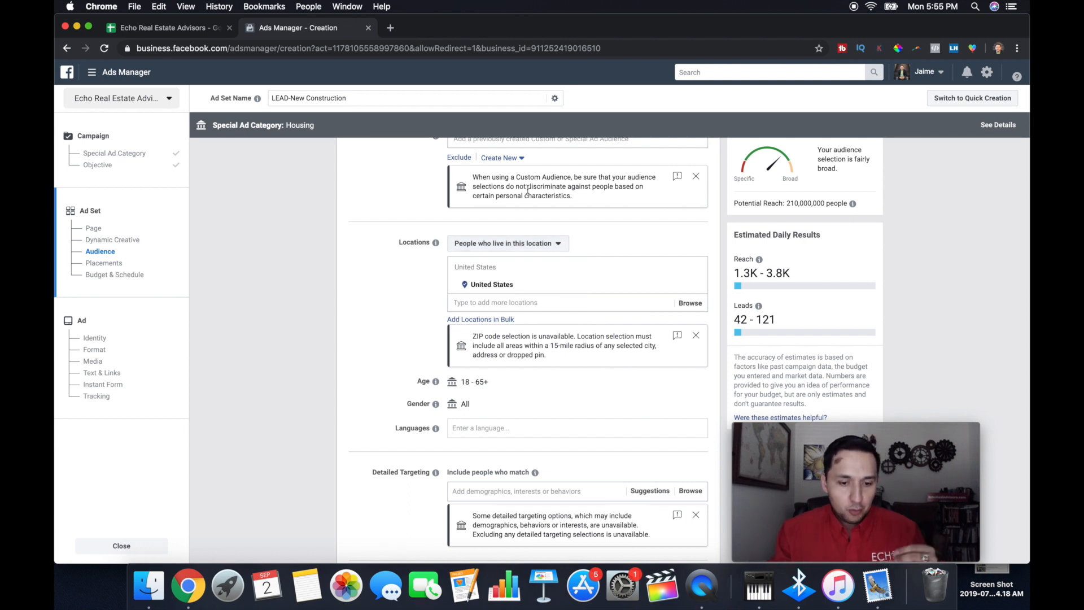
pyautogui.click(505, 238)
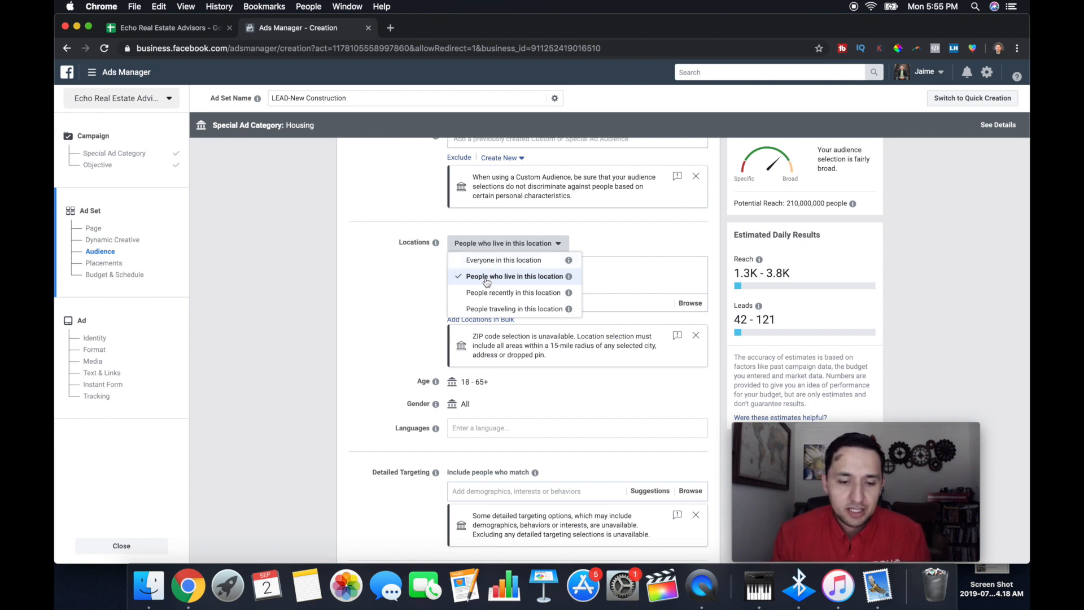
pyautogui.click(487, 278)
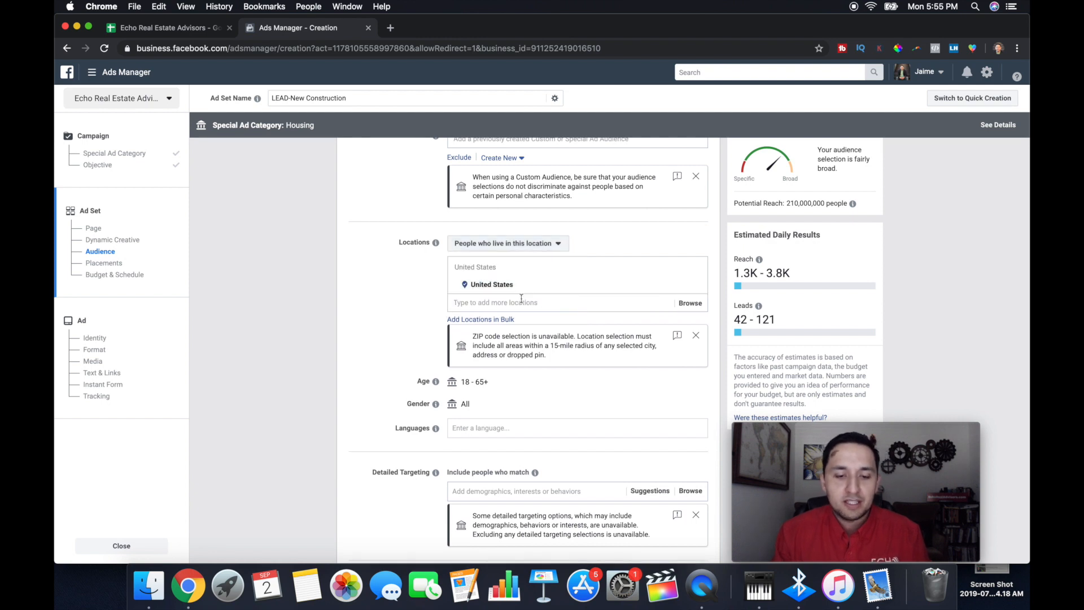
# Drop a location pin on the map between Fort Worth and Dallas, just north of Arlington, at about 32.79, -97.05.
pyautogui.click(505, 307)
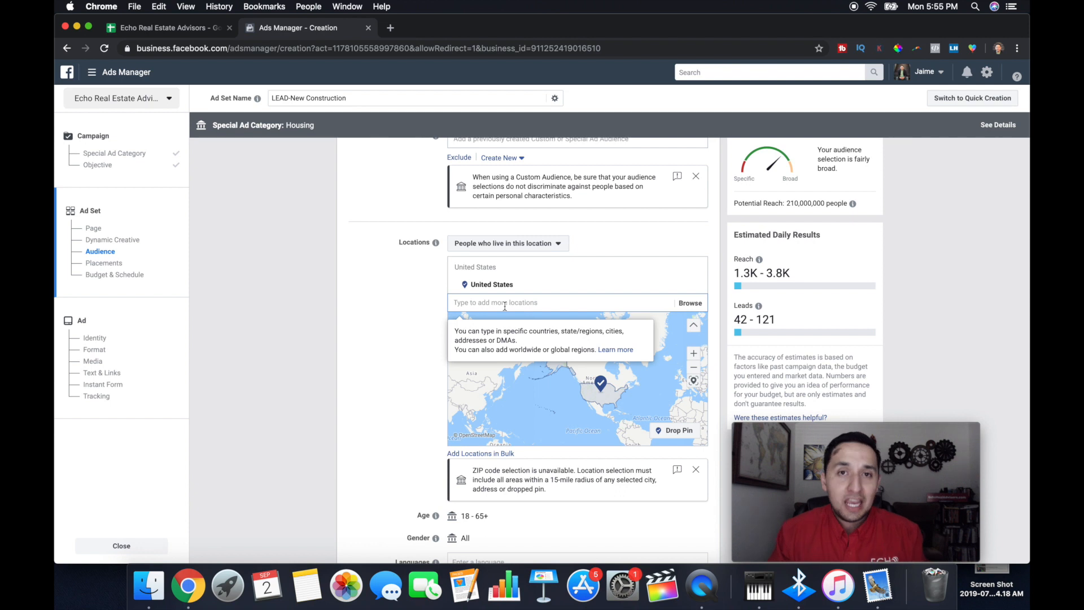
pyautogui.doubleClick(603, 410)
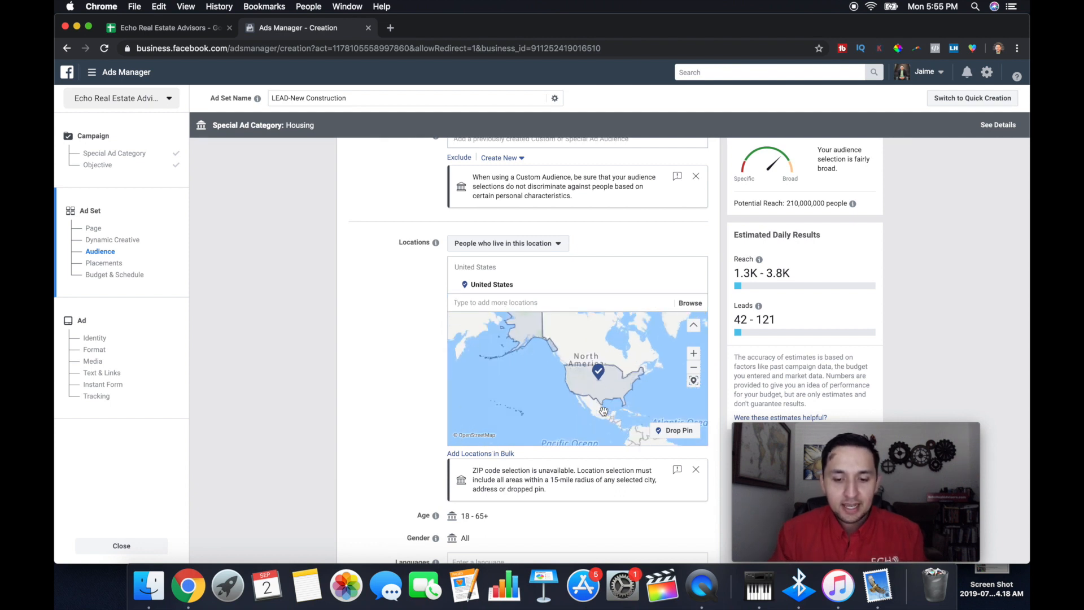
pyautogui.doubleClick(603, 394)
pyautogui.doubleClick(603, 379)
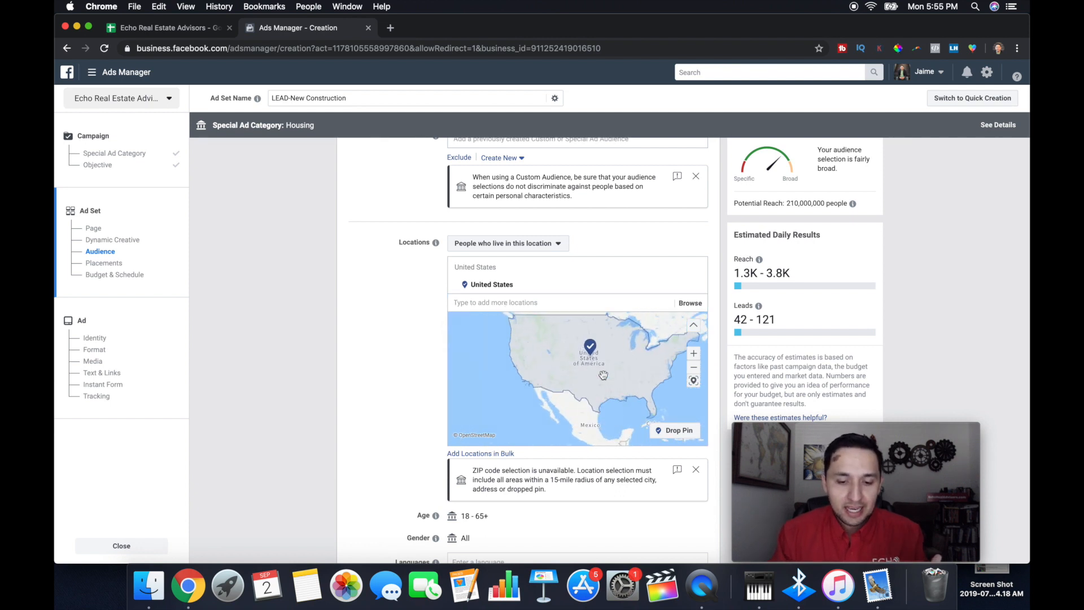
pyautogui.doubleClick(603, 377)
pyautogui.moveTo(559, 410); pyautogui.dragTo(557, 387)
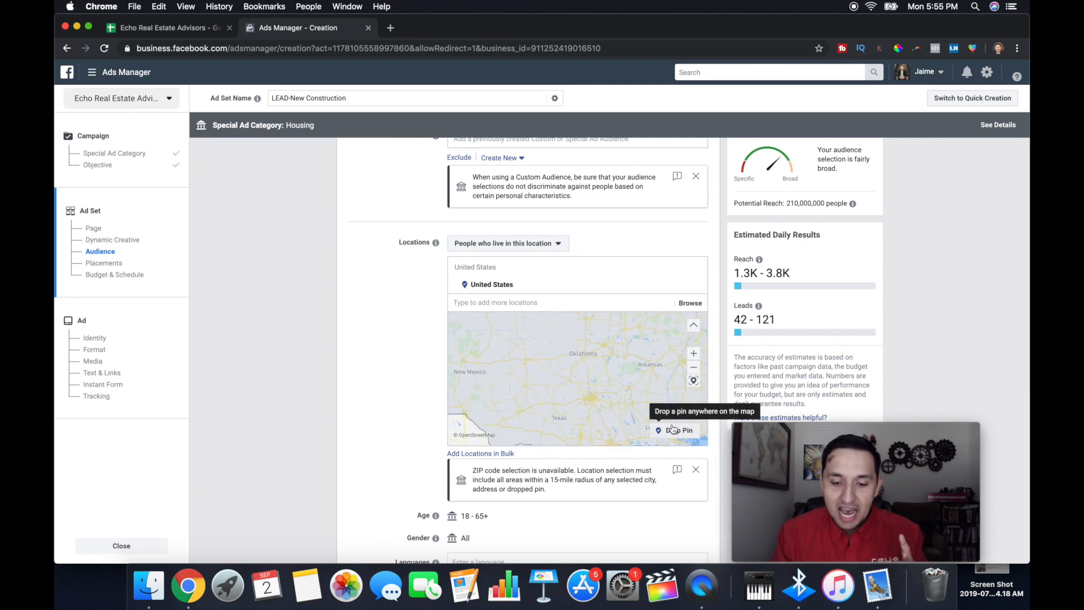
pyautogui.moveTo(589, 400); pyautogui.dragTo(589, 386)
pyautogui.doubleClick(589, 386)
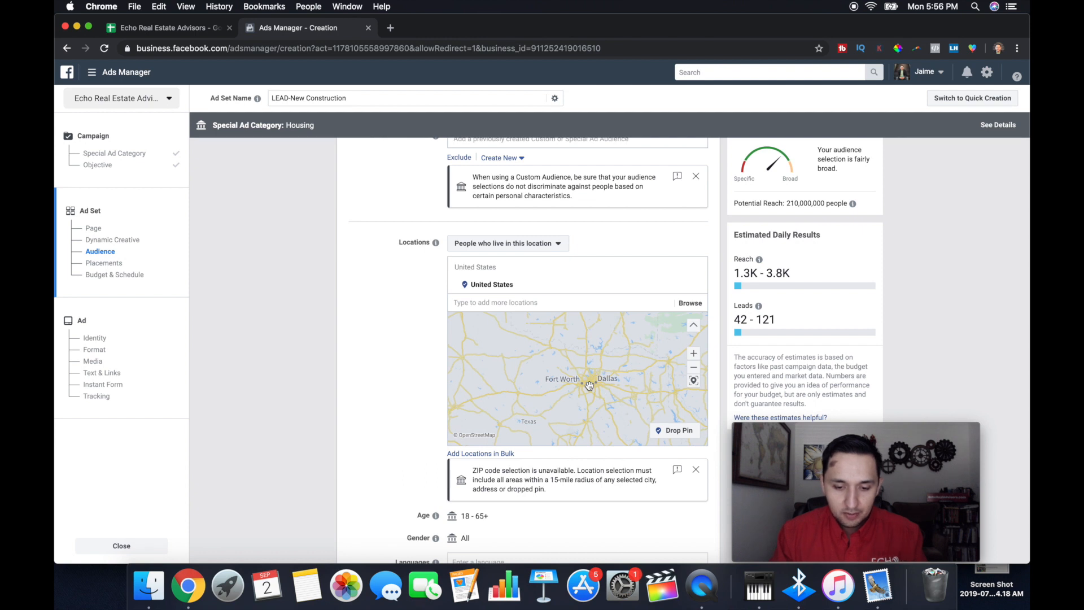
pyautogui.doubleClick(589, 386)
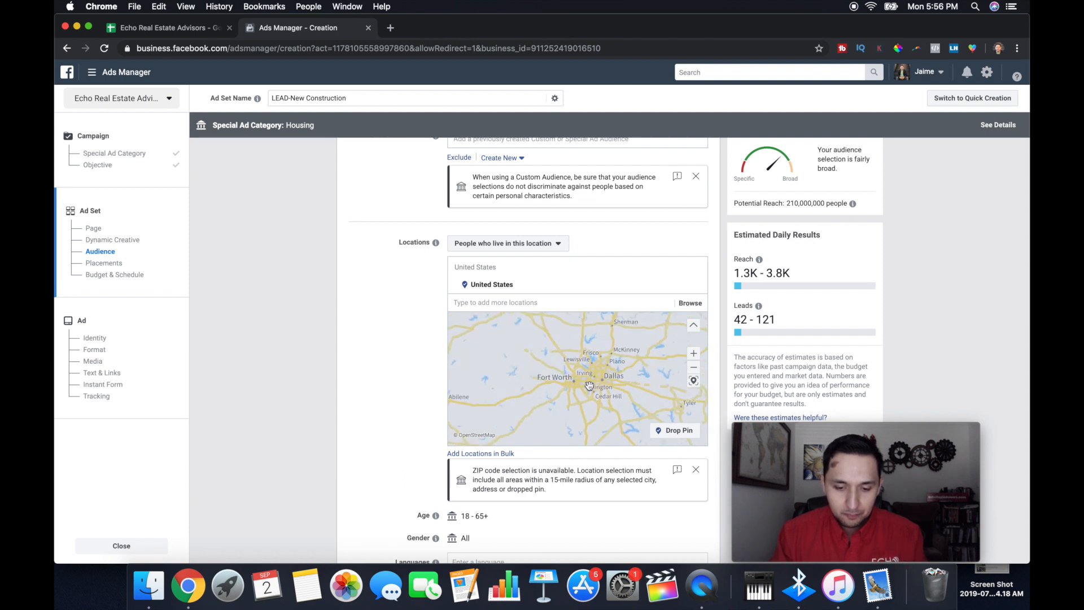
pyautogui.doubleClick(589, 386)
pyautogui.click(673, 431)
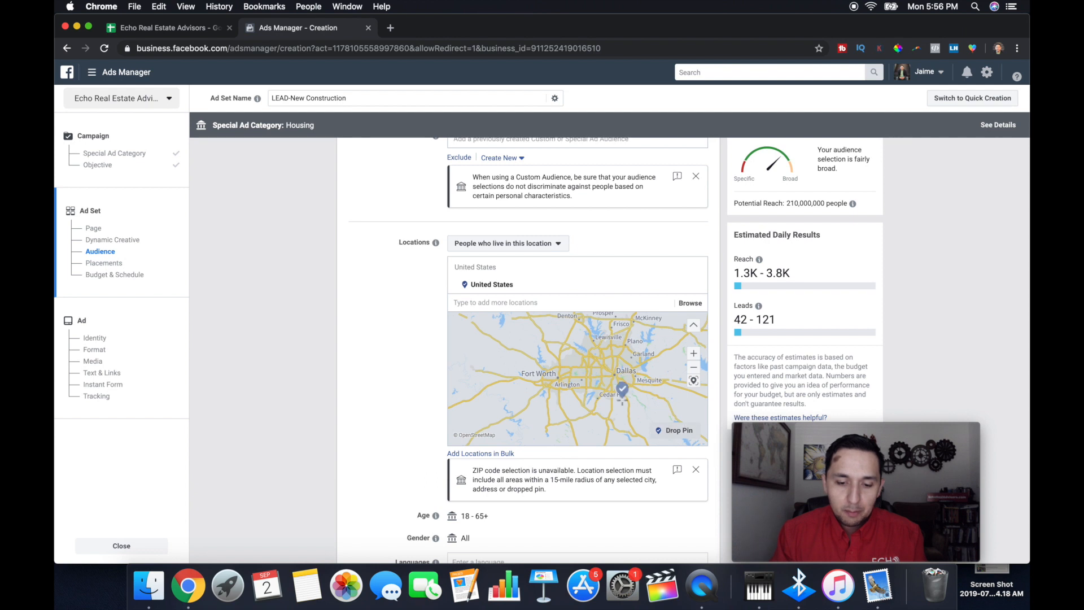
pyautogui.click(588, 374)
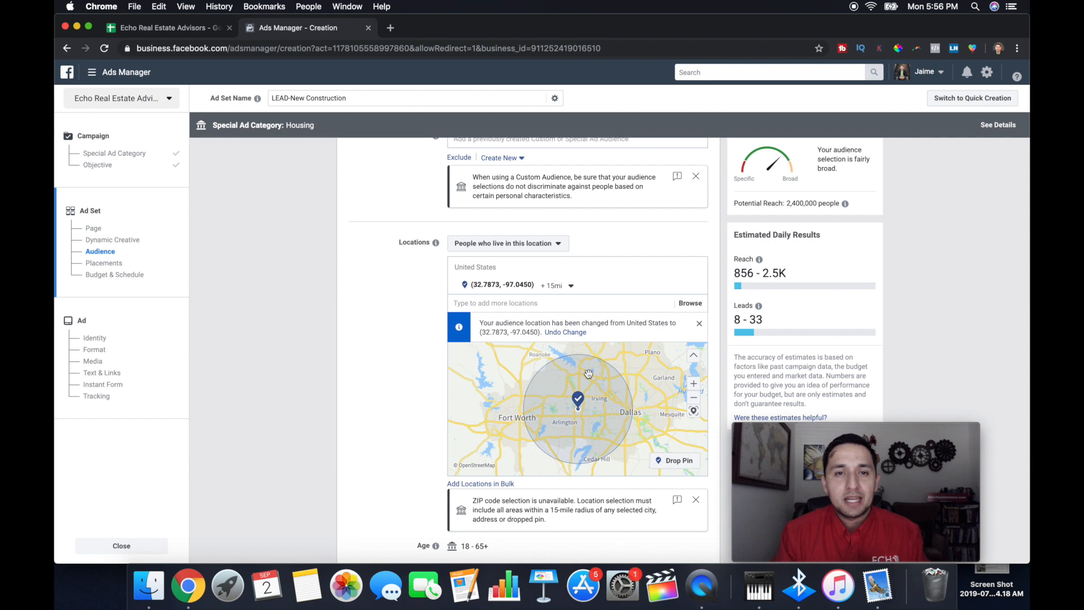
# Check the pin's available radius range and the audience's potential reach.
pyautogui.click(570, 285)
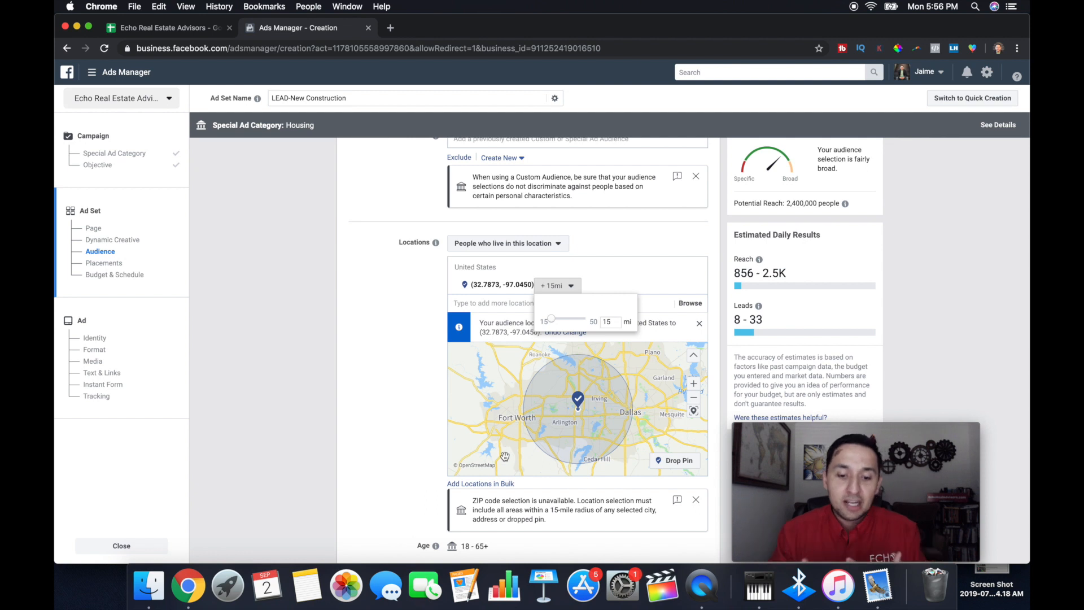
pyautogui.click(416, 430)
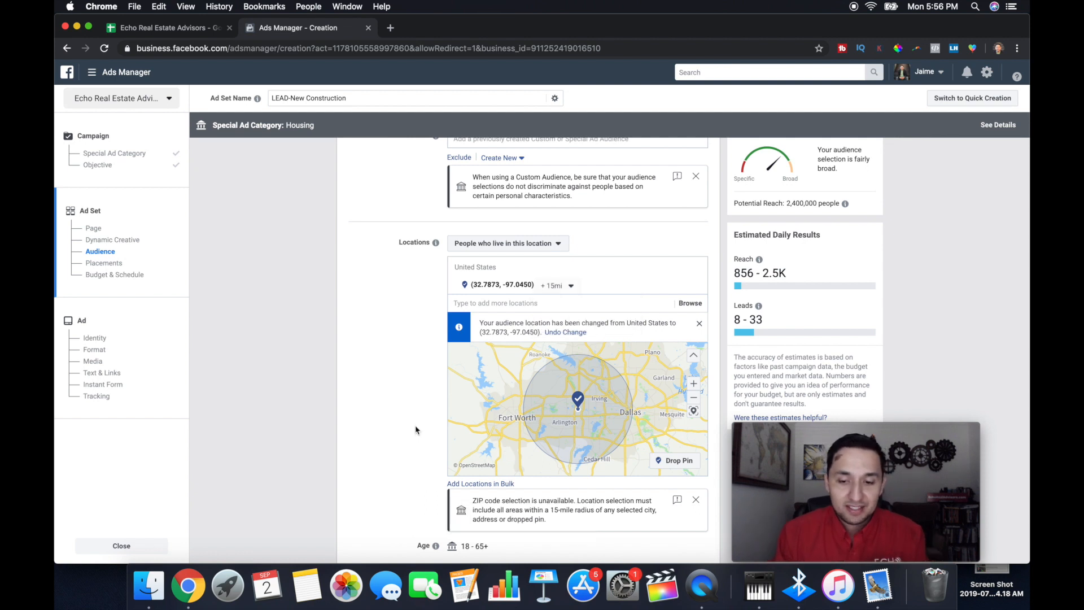
pyautogui.doubleClick(796, 202)
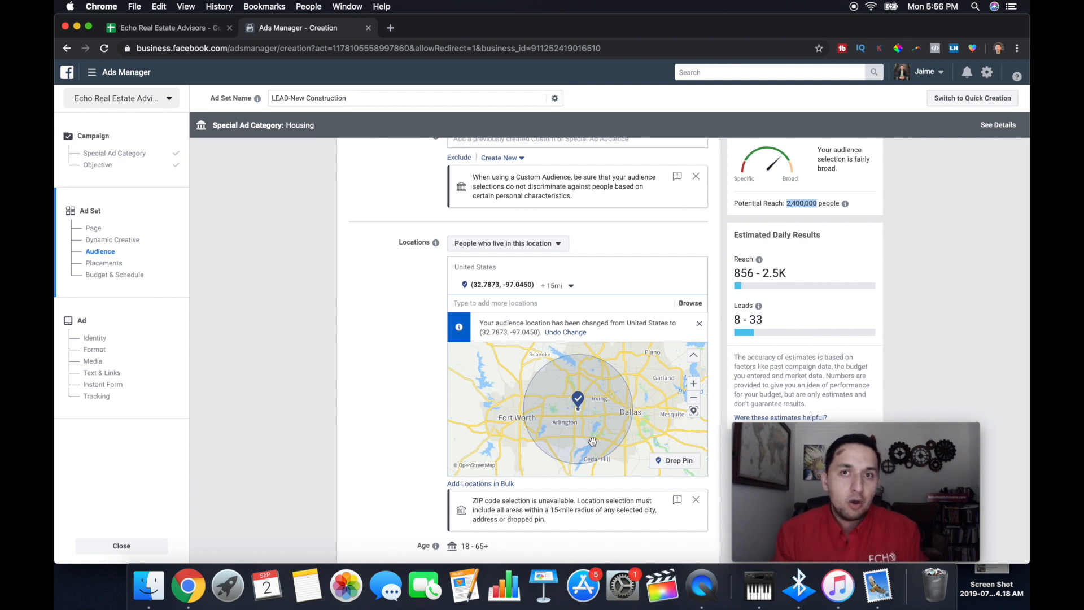
# Drop a second location pin just southwest of Fort Worth, at about 32.67, -97.38, and open its options.
pyautogui.scroll(-2, 368, 400)
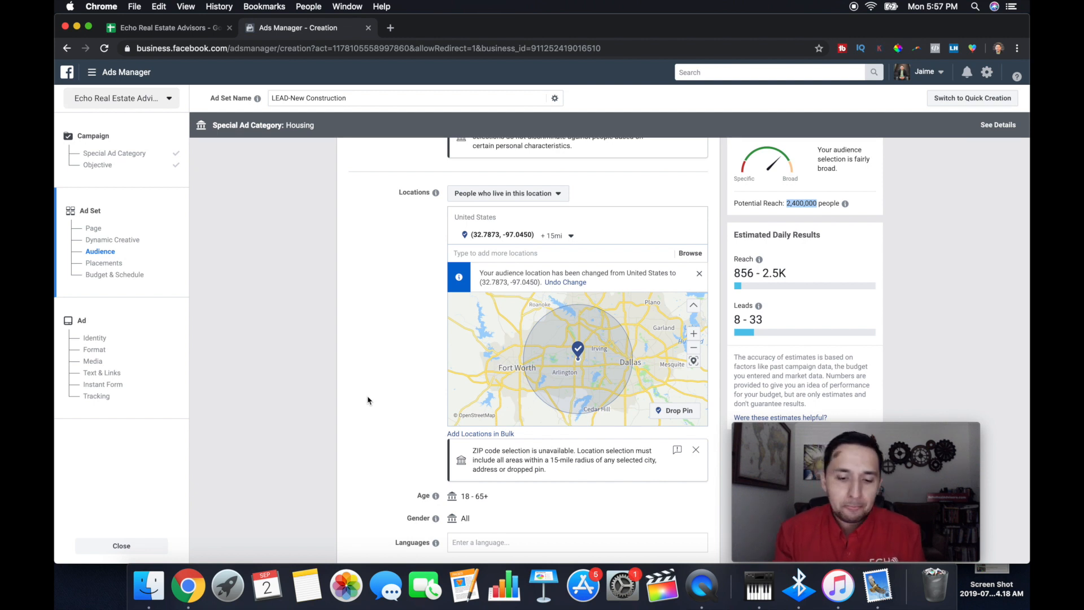
pyautogui.moveTo(616, 377); pyautogui.dragTo(607, 356)
pyautogui.click(603, 362)
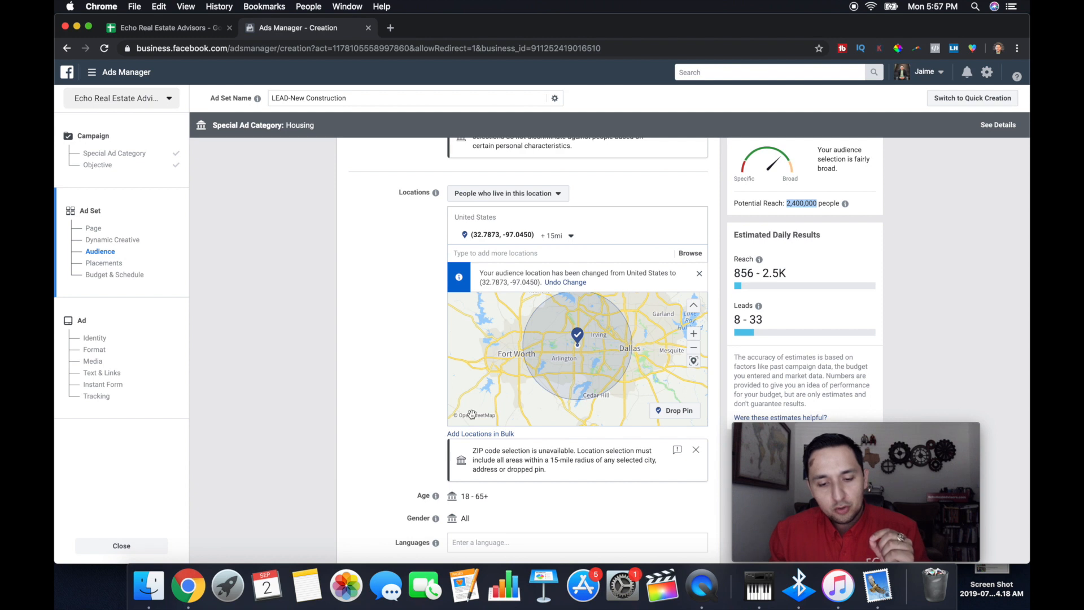
pyautogui.click(579, 335)
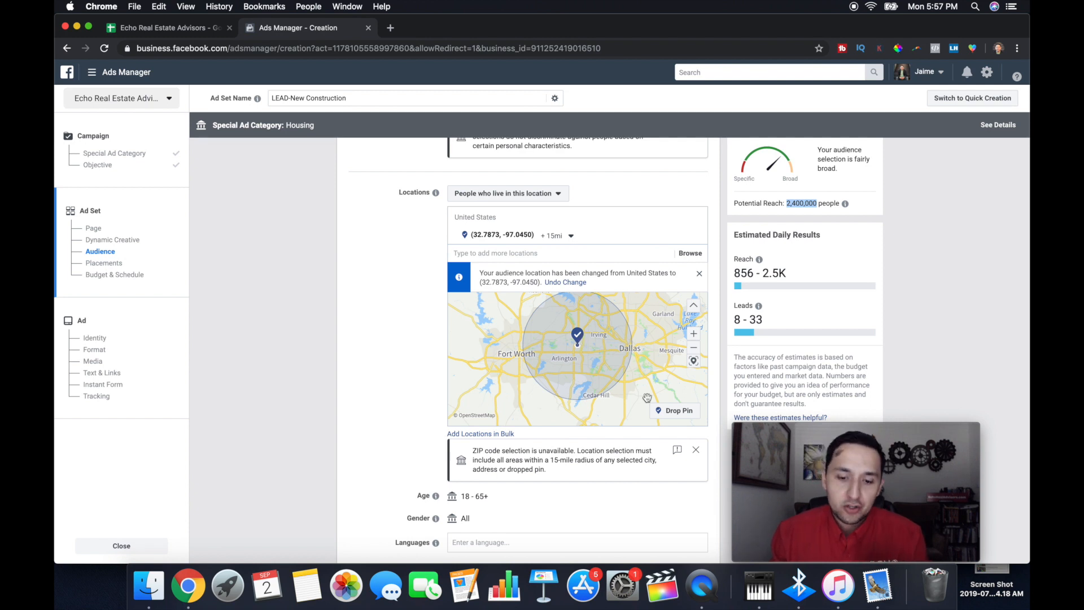
pyautogui.click(675, 411)
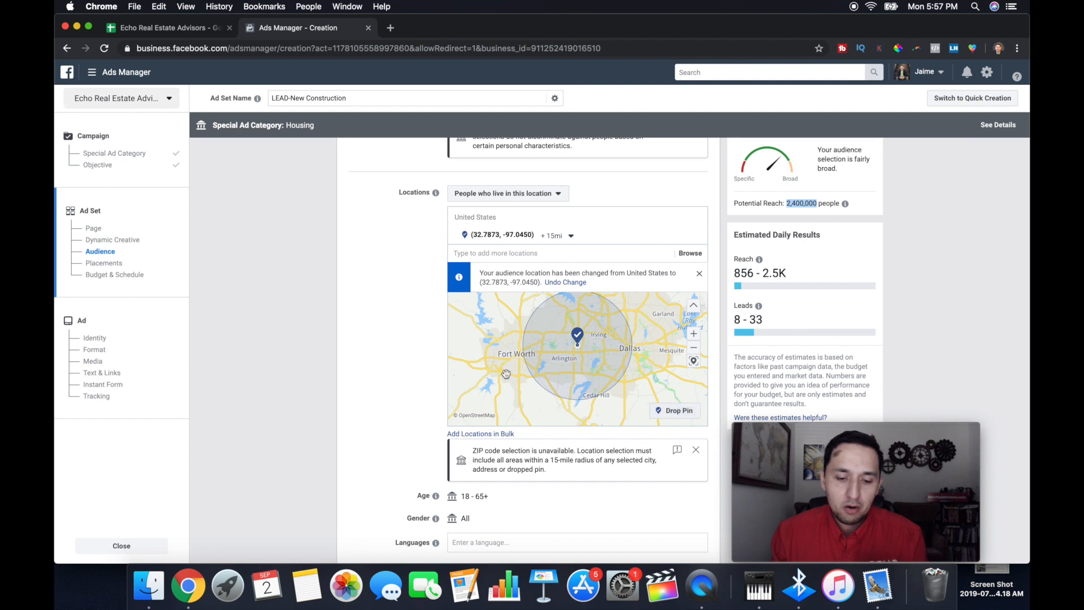
pyautogui.click(506, 373)
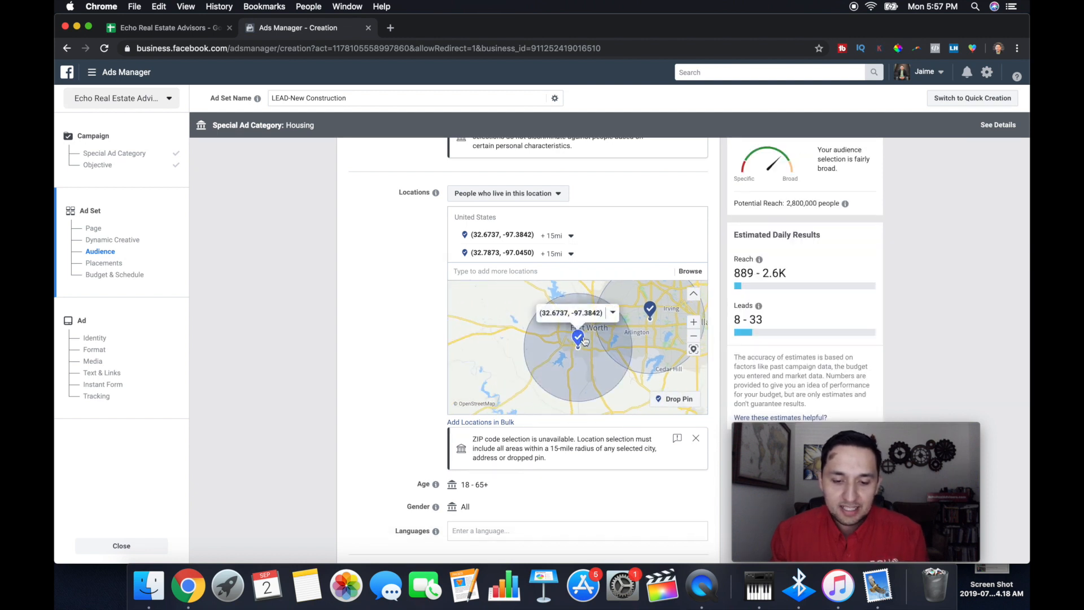
pyautogui.click(613, 312)
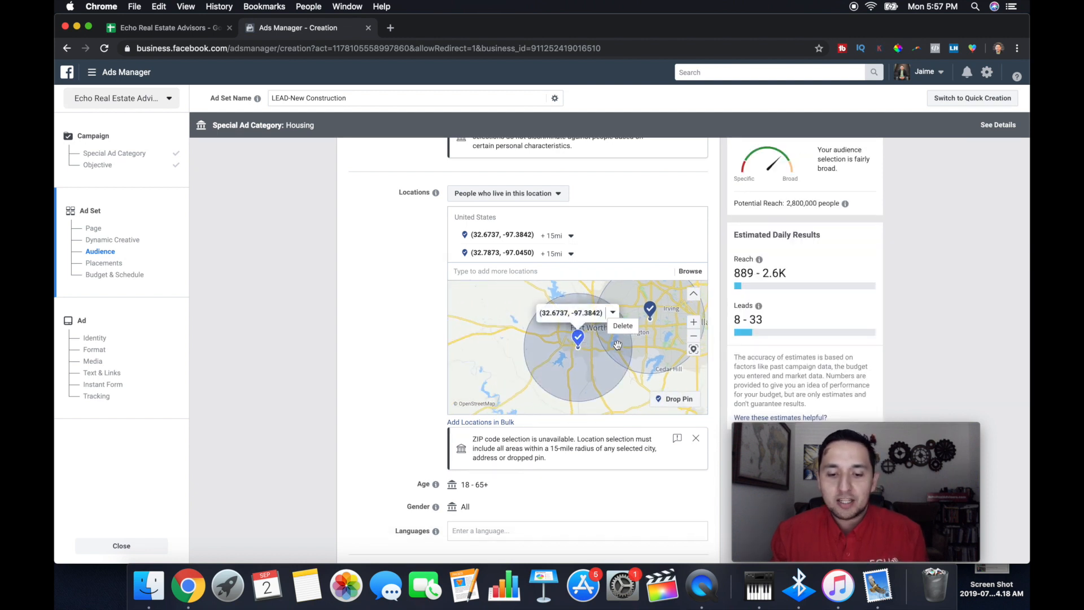
# Add two more location pins, one north of Fort Worth at about 33.07, -97.35 and one west of Frisco at about 33.09, -96.91.
pyautogui.moveTo(615, 350); pyautogui.dragTo(555, 372)
pyautogui.moveTo(525, 324); pyautogui.dragTo(513, 348)
pyautogui.click(675, 398)
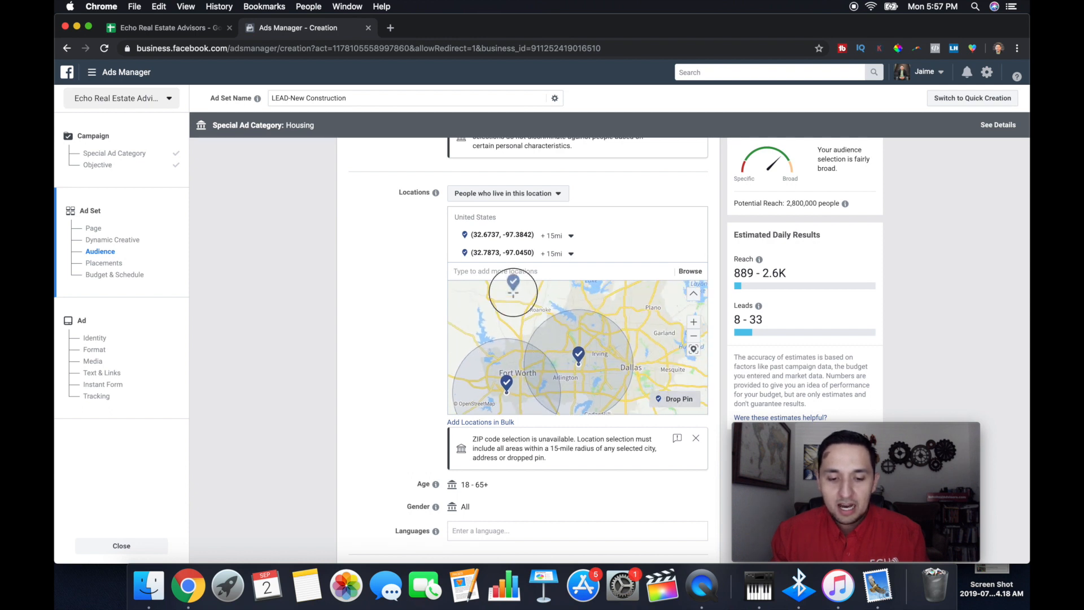
pyautogui.click(511, 299)
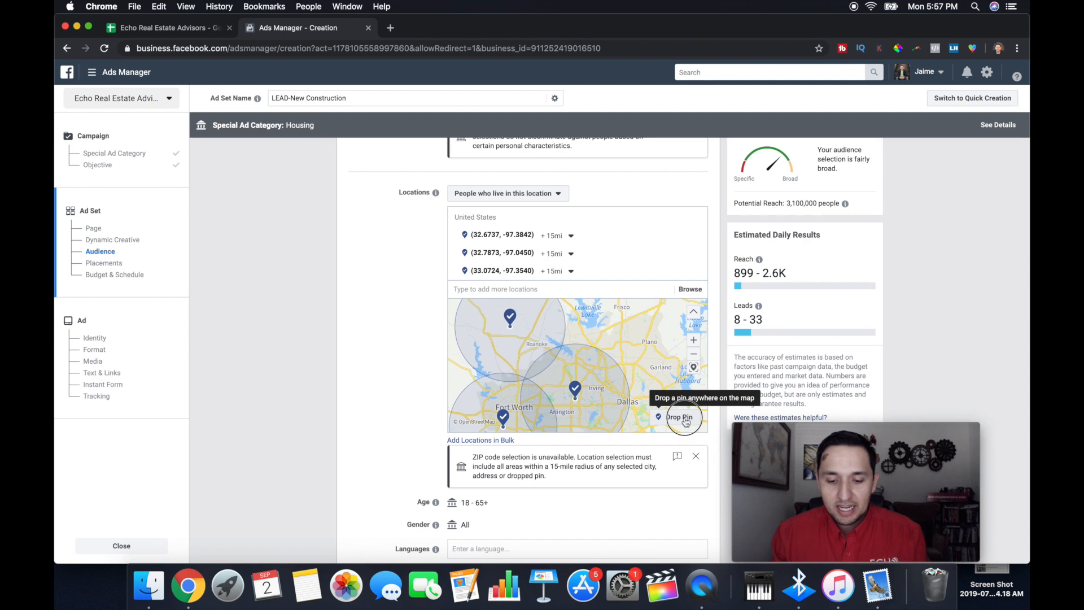
pyautogui.click(676, 416)
pyautogui.click(604, 319)
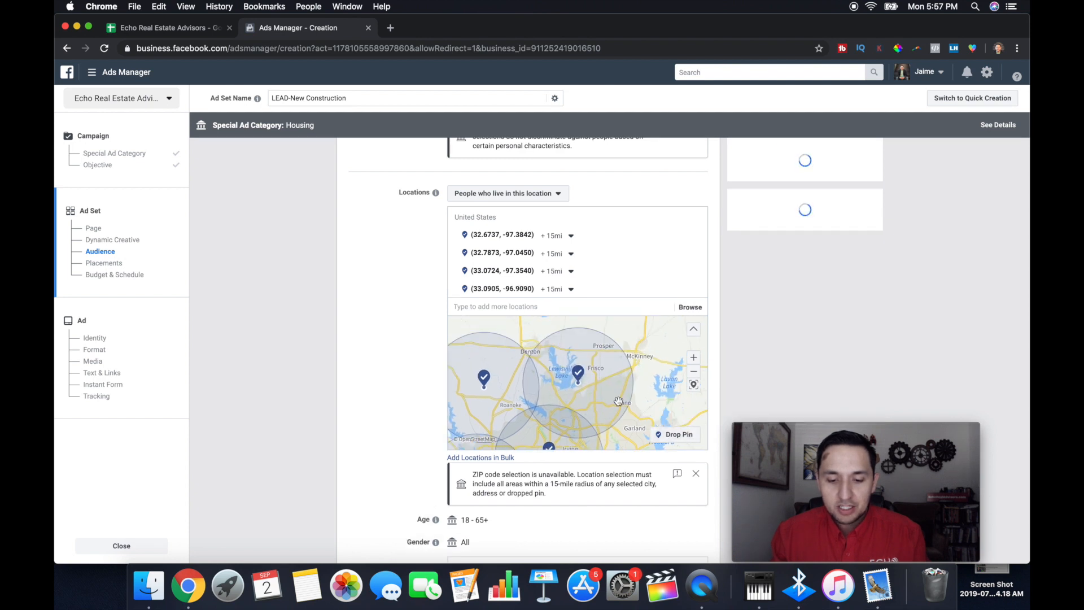
# Drop a fifth location pin just east of Dallas, at about 32.76, -96.73, and look at its options.
pyautogui.moveTo(614, 400); pyautogui.dragTo(600, 335)
pyautogui.click(670, 435)
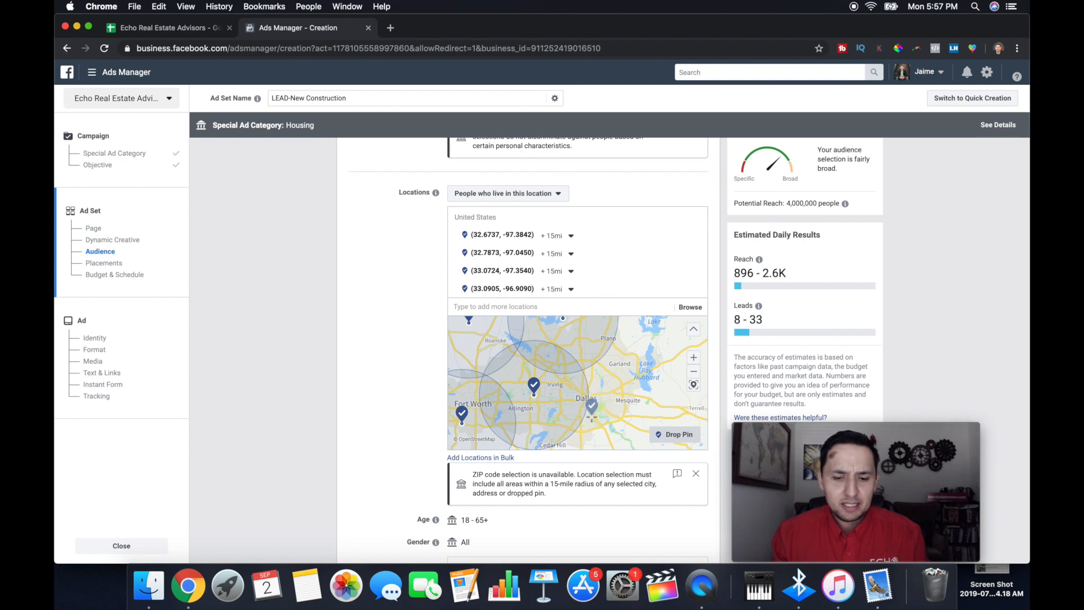
pyautogui.click(602, 393)
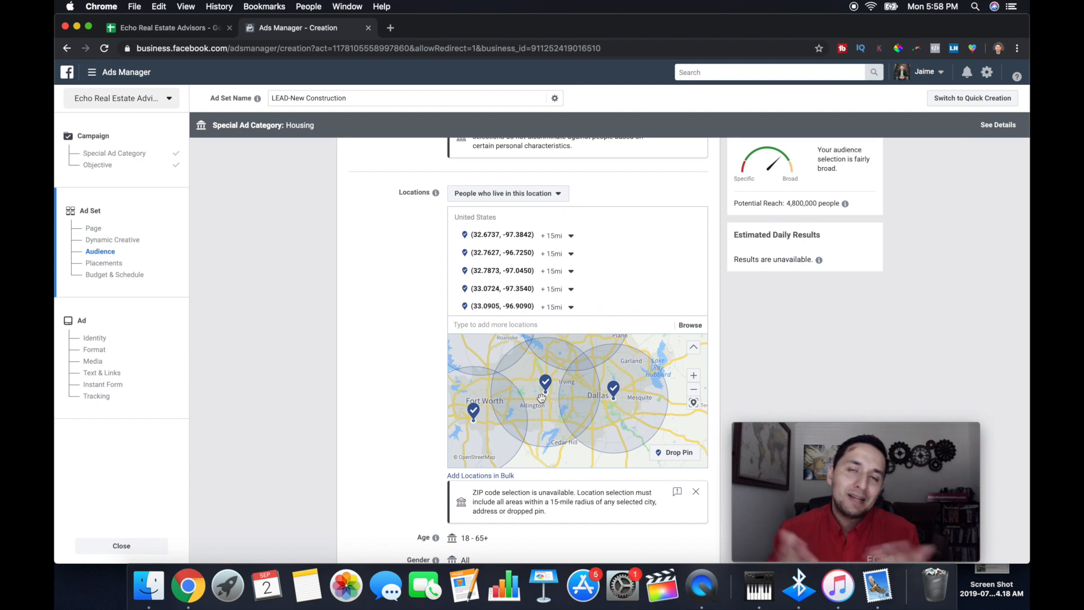
pyautogui.click(614, 389)
pyautogui.click(613, 370)
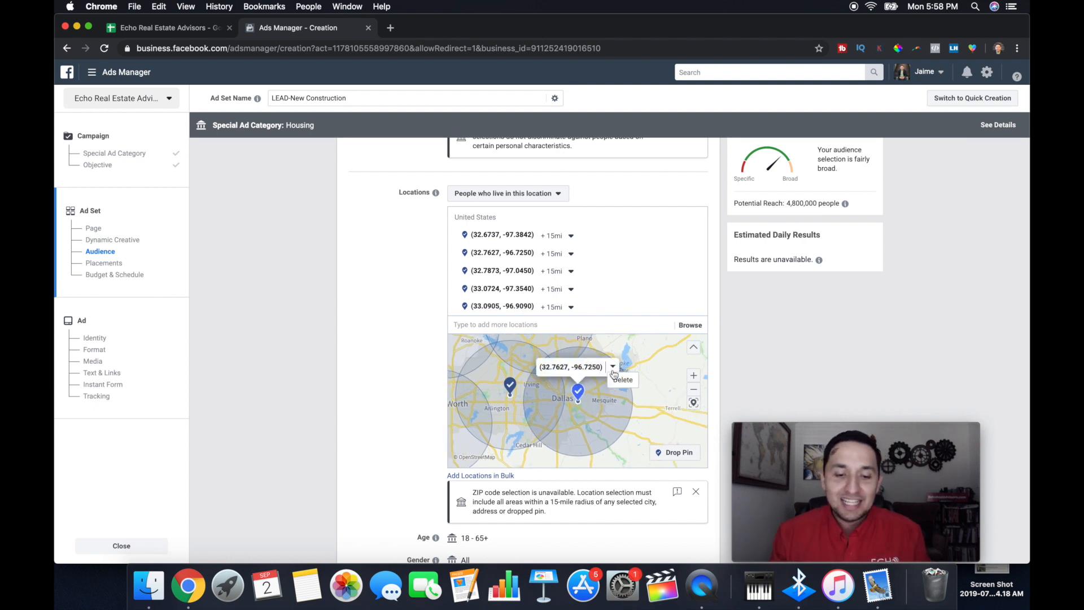
pyautogui.click(414, 379)
# Examine the audience's age, gender and language settings under the Housing category restrictions.
pyautogui.scroll(-5, 396, 383)
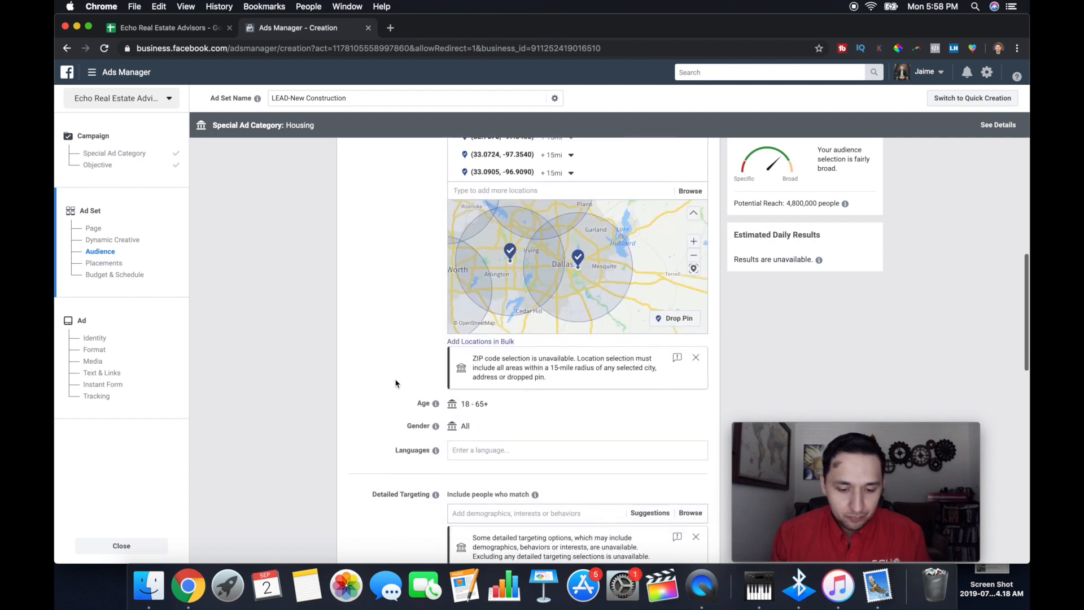
pyautogui.scroll(-2, 397, 384)
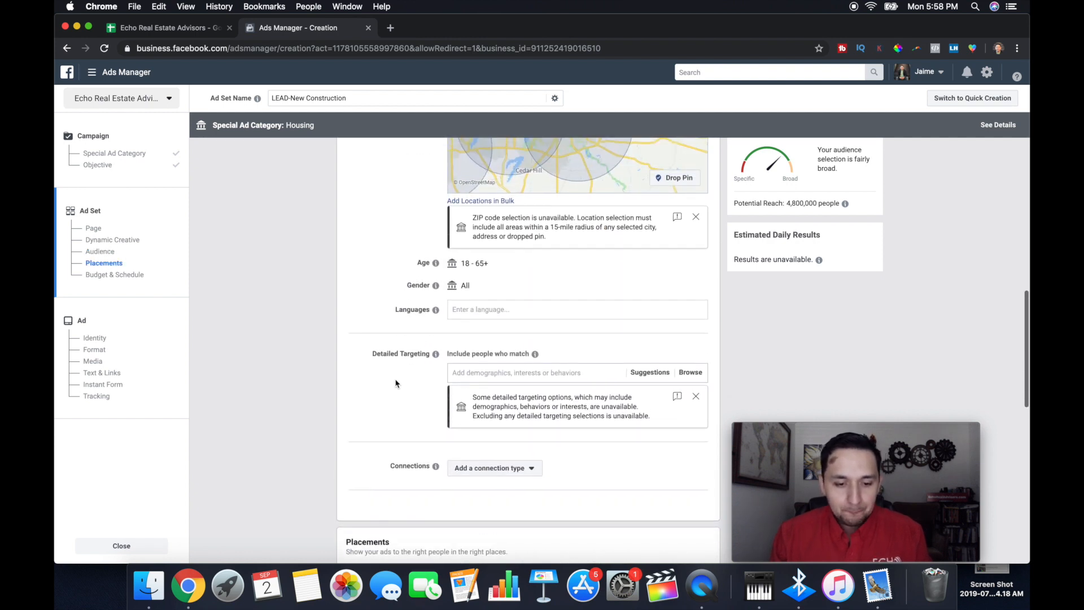
pyautogui.doubleClick(427, 261)
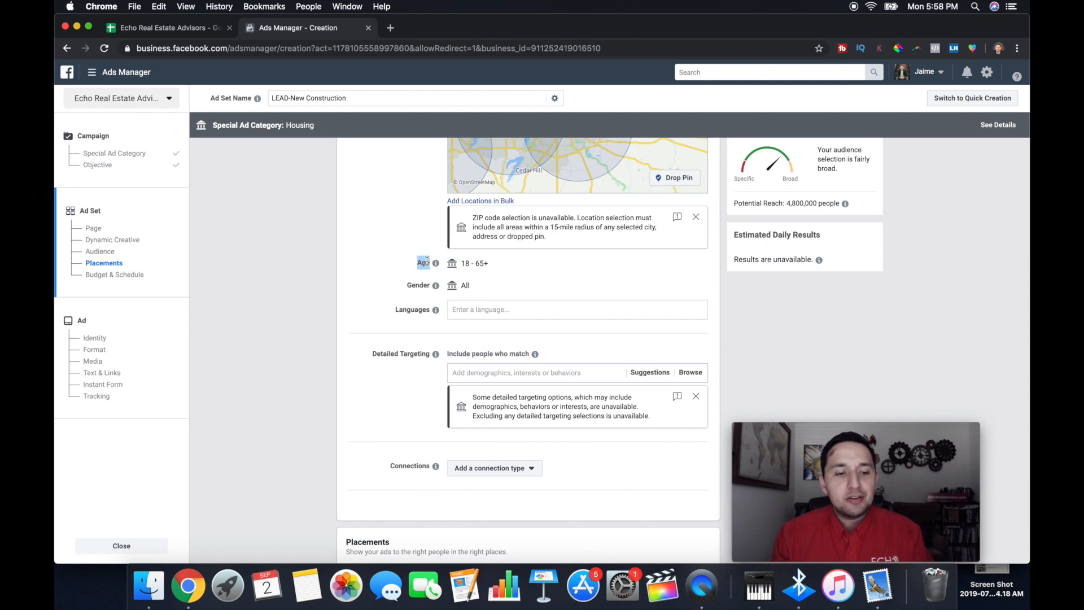
pyautogui.tripleClick(470, 261)
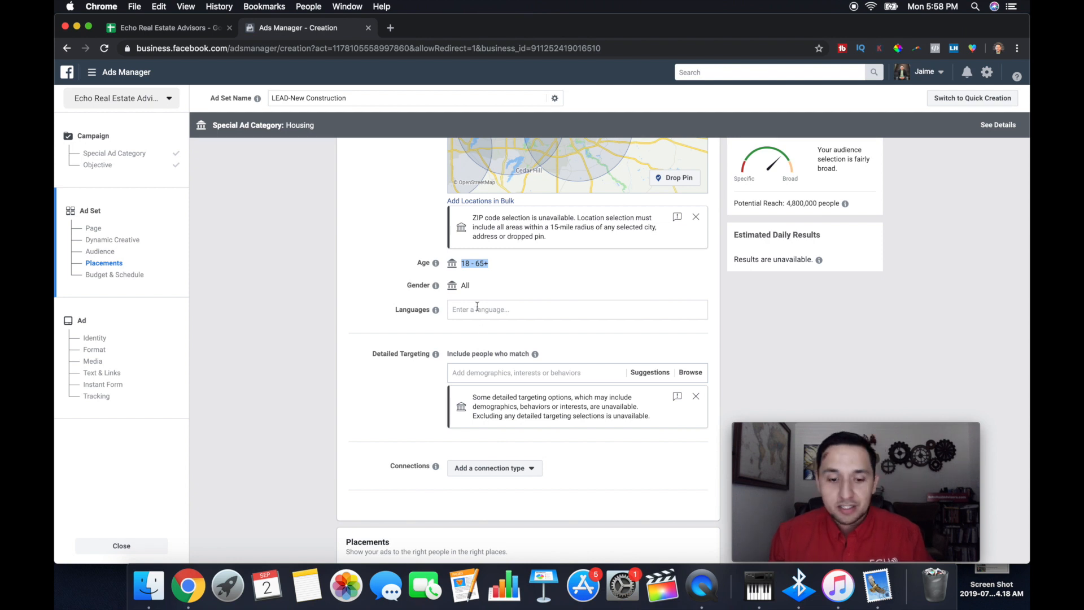
pyautogui.scroll(-2, 478, 307)
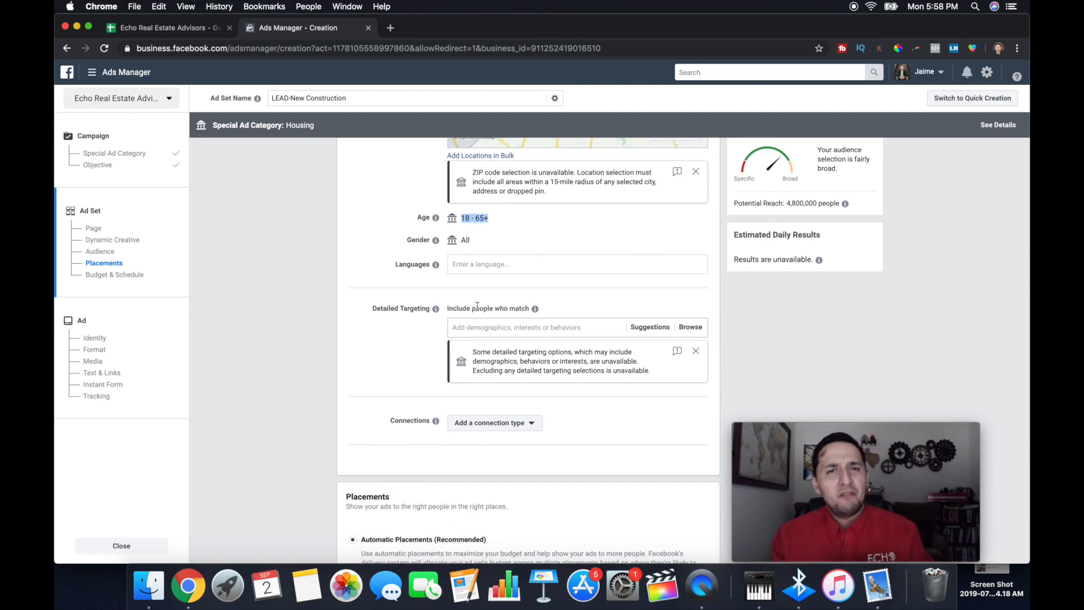
pyautogui.scroll(-1, 477, 306)
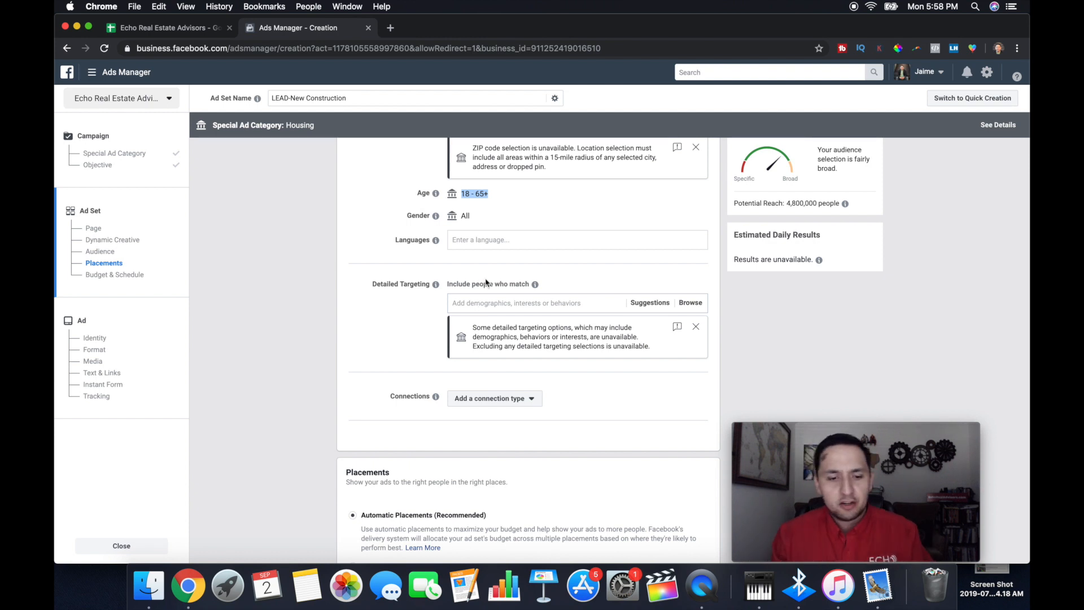
pyautogui.click(484, 240)
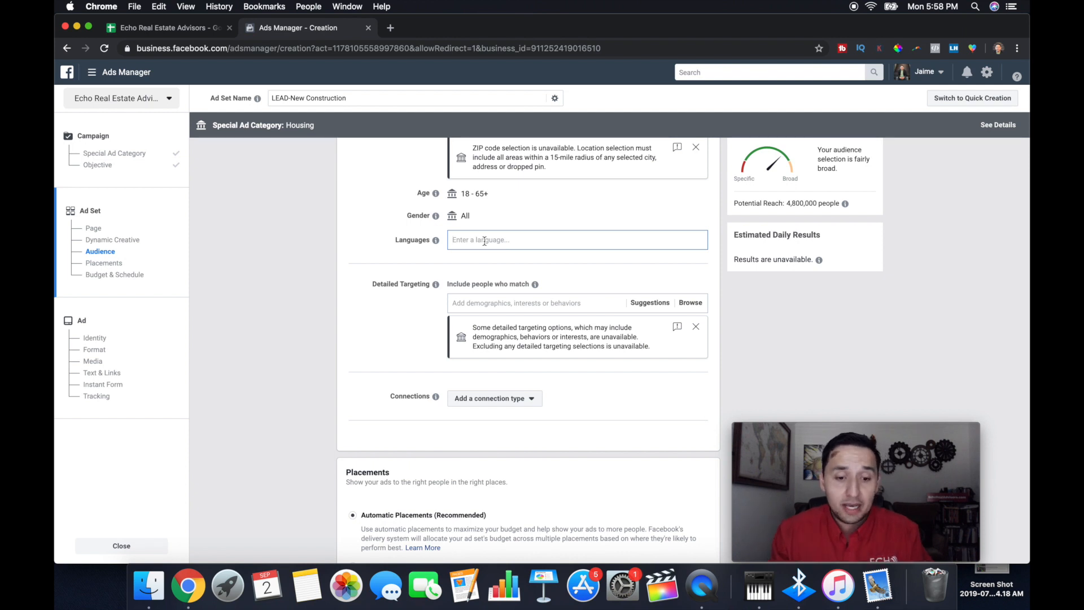
pyautogui.scroll(-2, 395, 267)
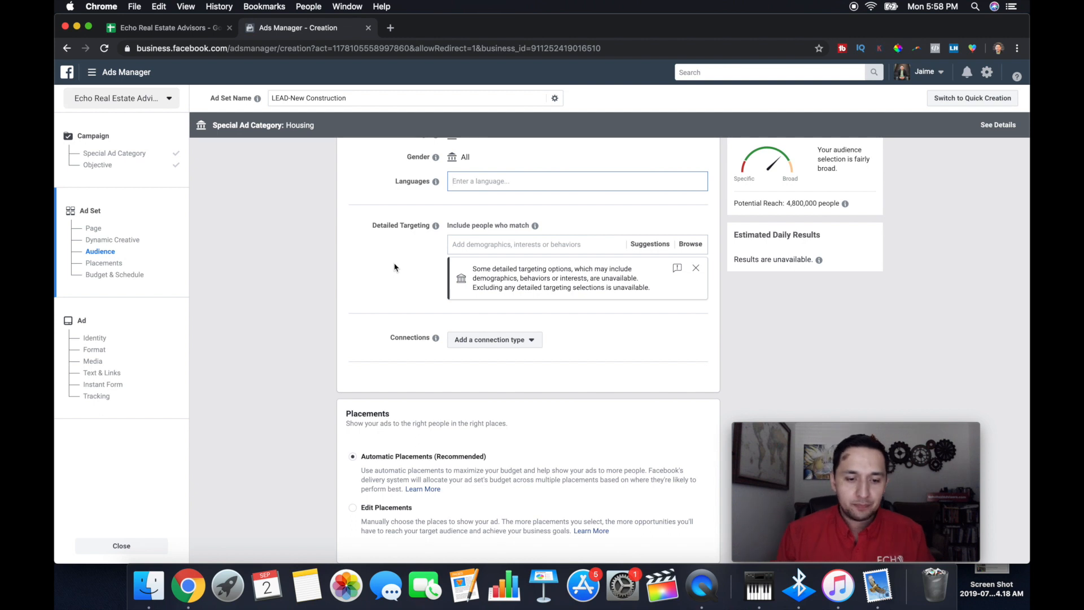
# Search the detailed targeting options for zillow and add the Zillow interest to the audience.
pyautogui.tripleClick(406, 225)
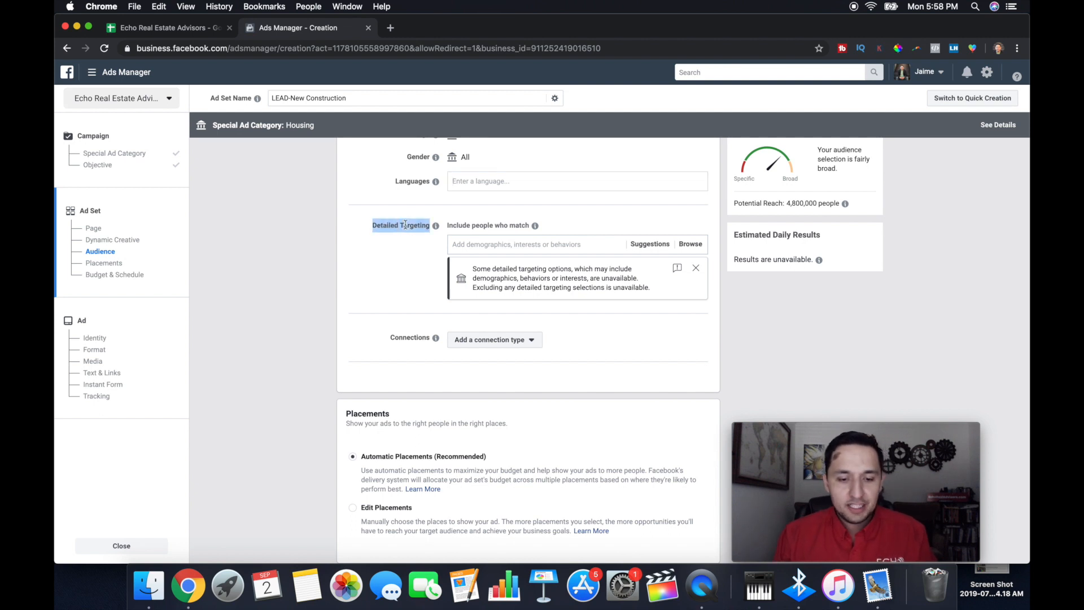
pyautogui.click(492, 245)
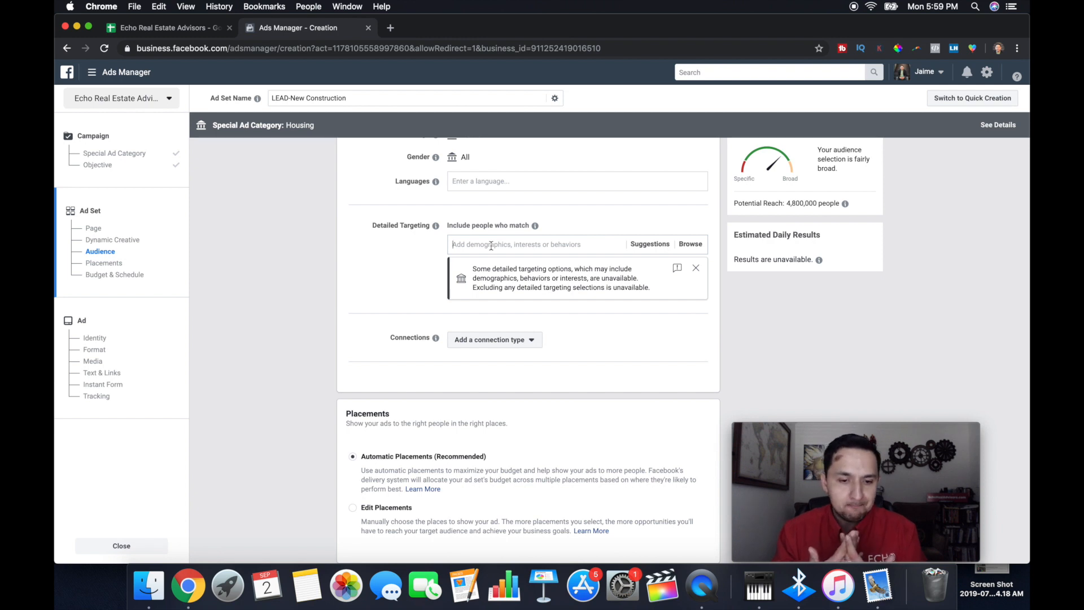
pyautogui.write('zillow')
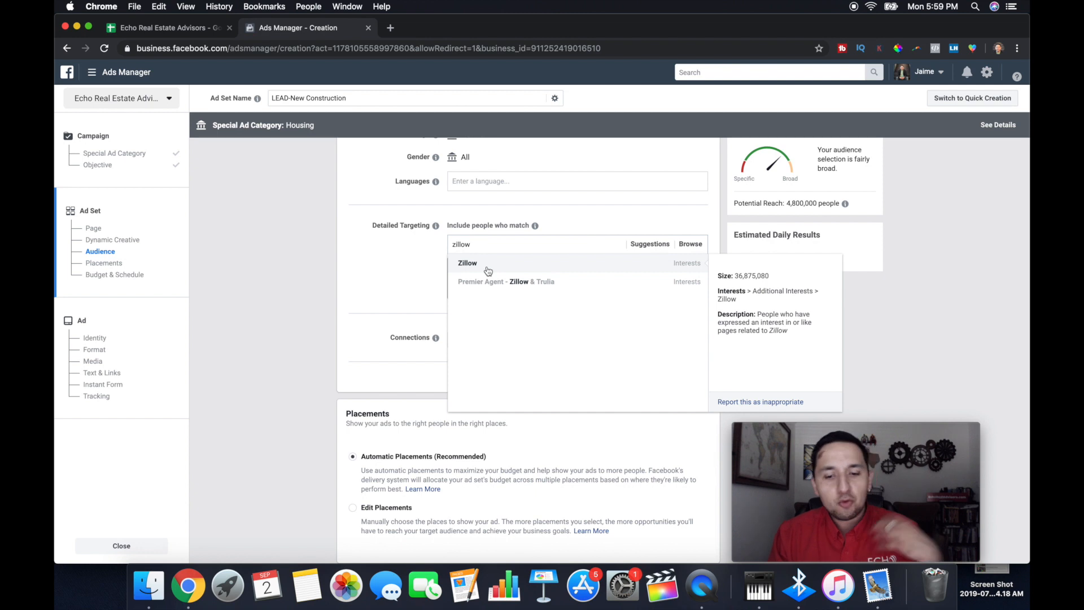
pyautogui.click(488, 265)
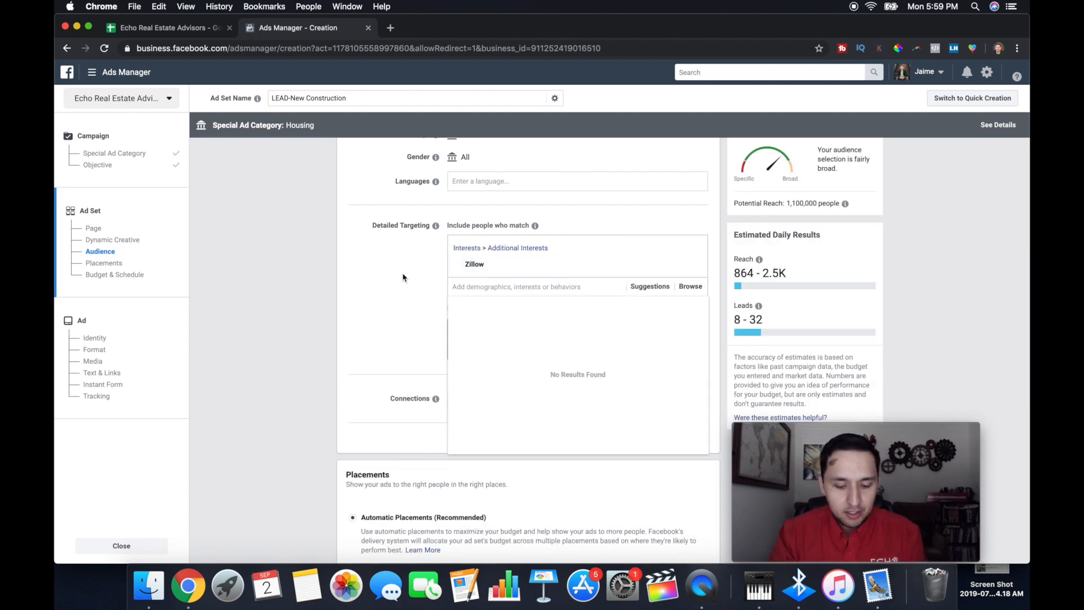
# Search the detailed targeting options for home depot, shorten the search to home, and add the Home improvement interest.
pyautogui.write('home depot')
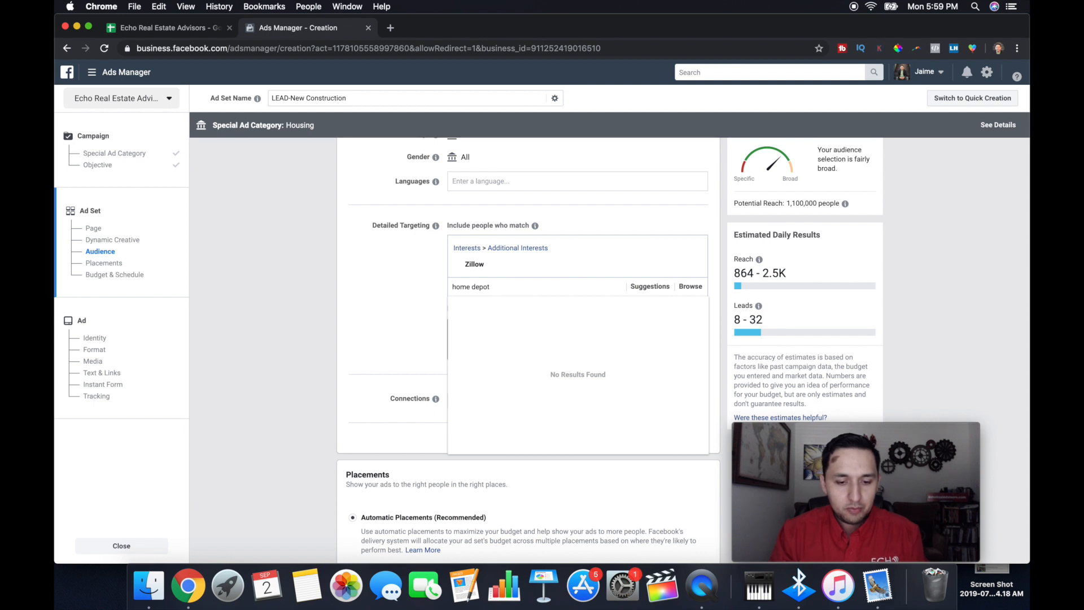
pyautogui.press('BackSpace')
pyautogui.press('BackSpace')
pyautogui.press('BackSpace')
pyautogui.press('BackSpace')
pyautogui.press('BackSpace')
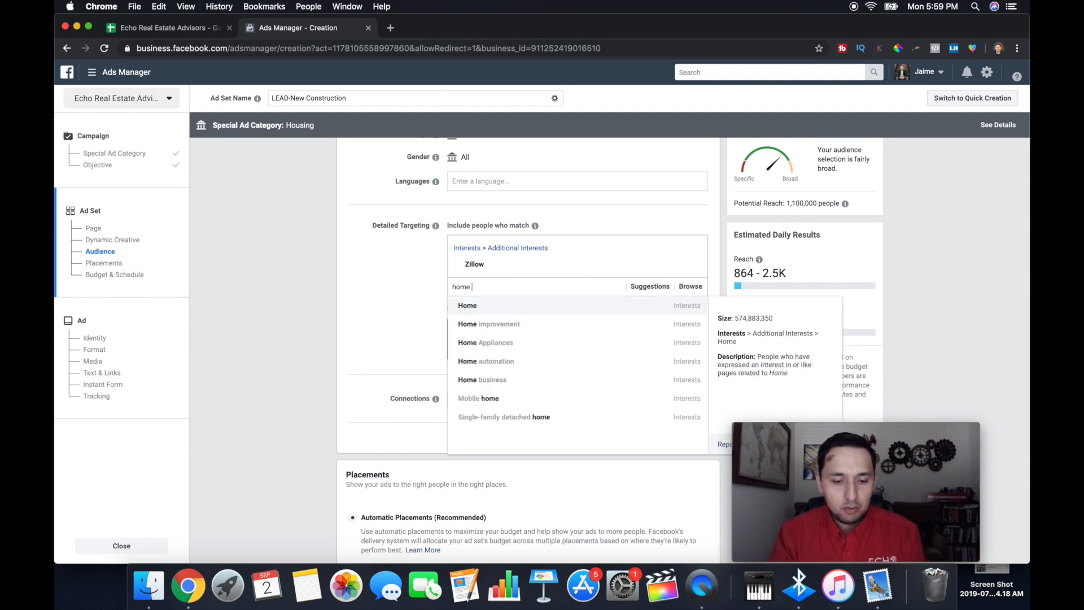
pyautogui.click(497, 325)
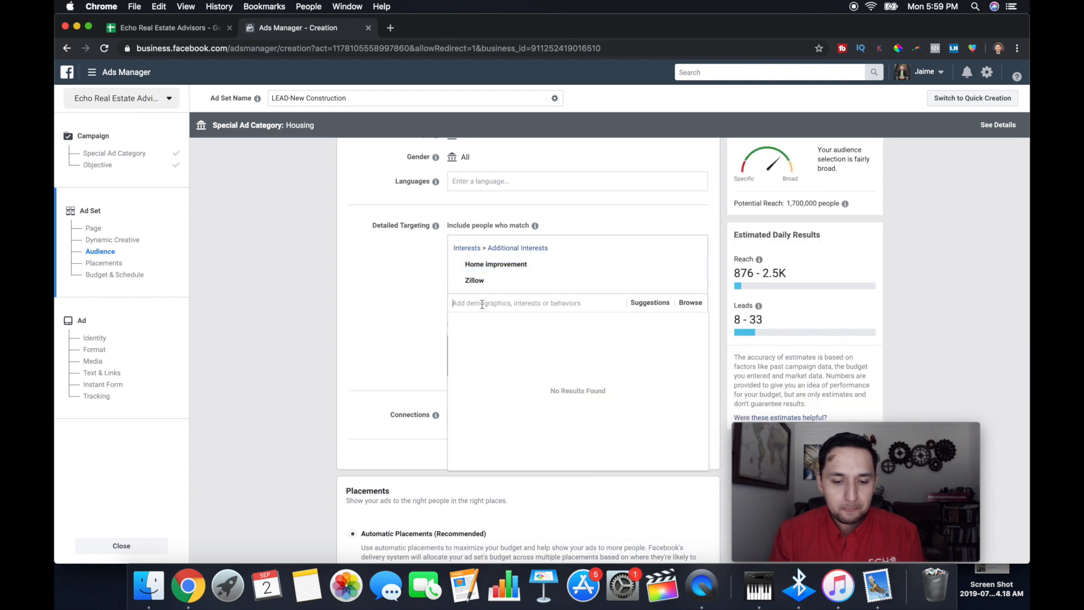
pyautogui.click(432, 318)
pyautogui.scroll(-1, 432, 317)
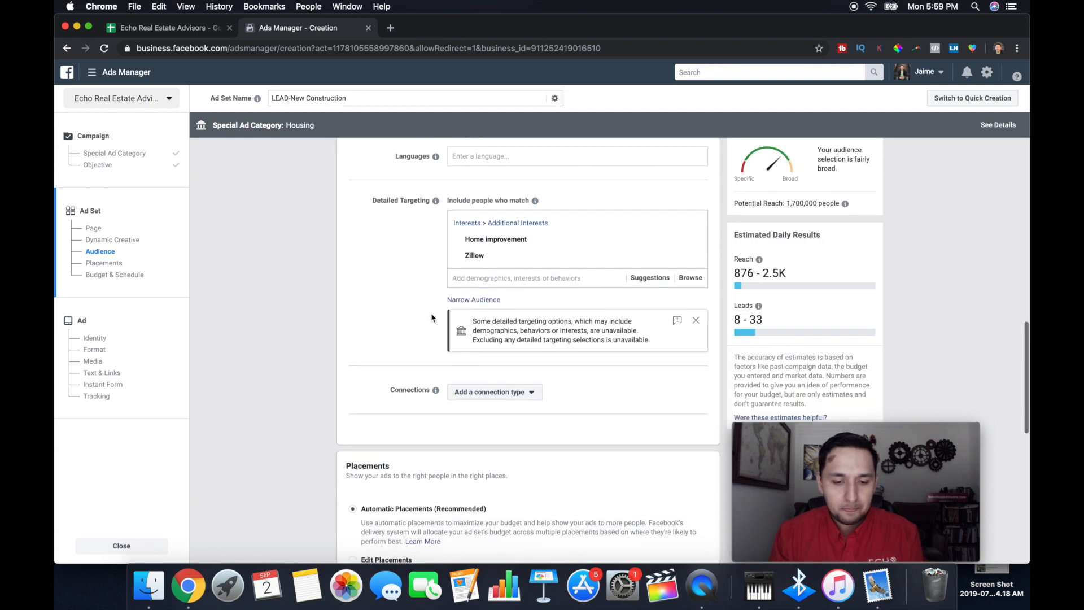
pyautogui.click(417, 294)
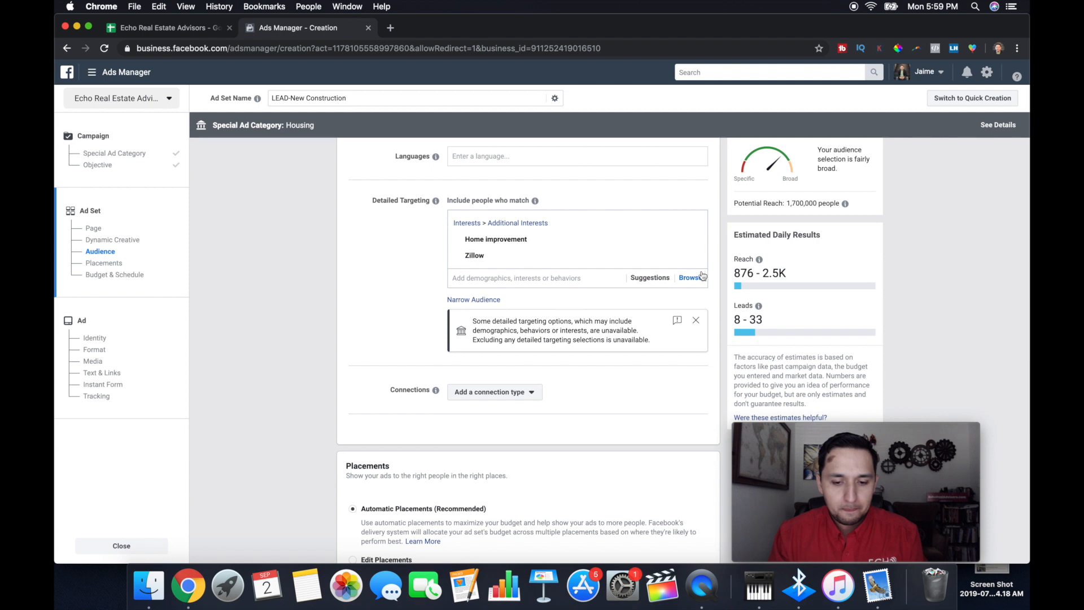
# Add the suggested House Hunting interest to the detailed targeting and check the audience sizes of the selected interests.
pyautogui.click(660, 279)
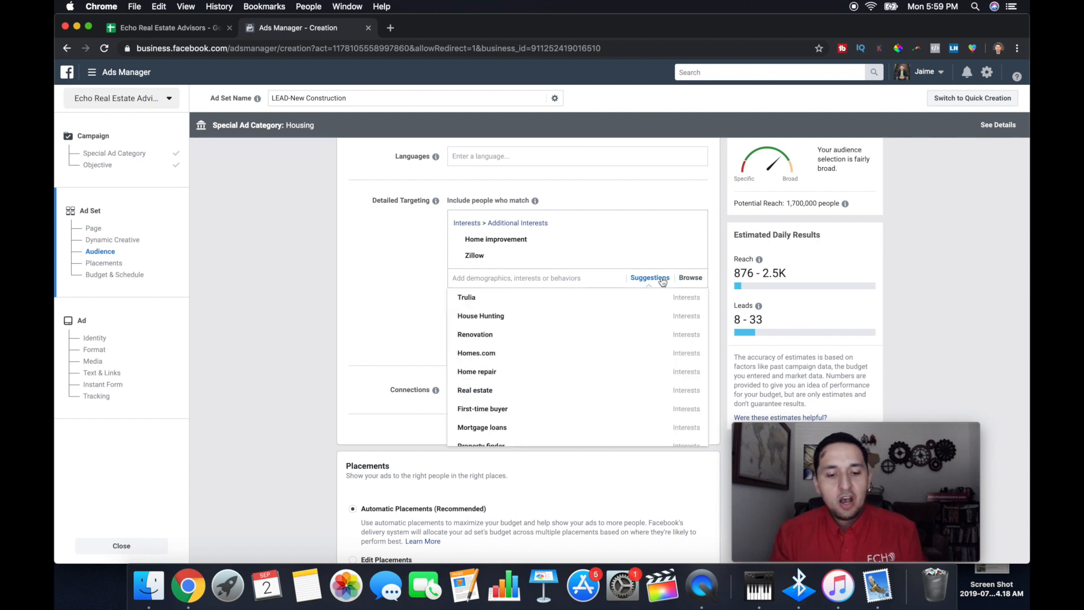
pyautogui.click(503, 317)
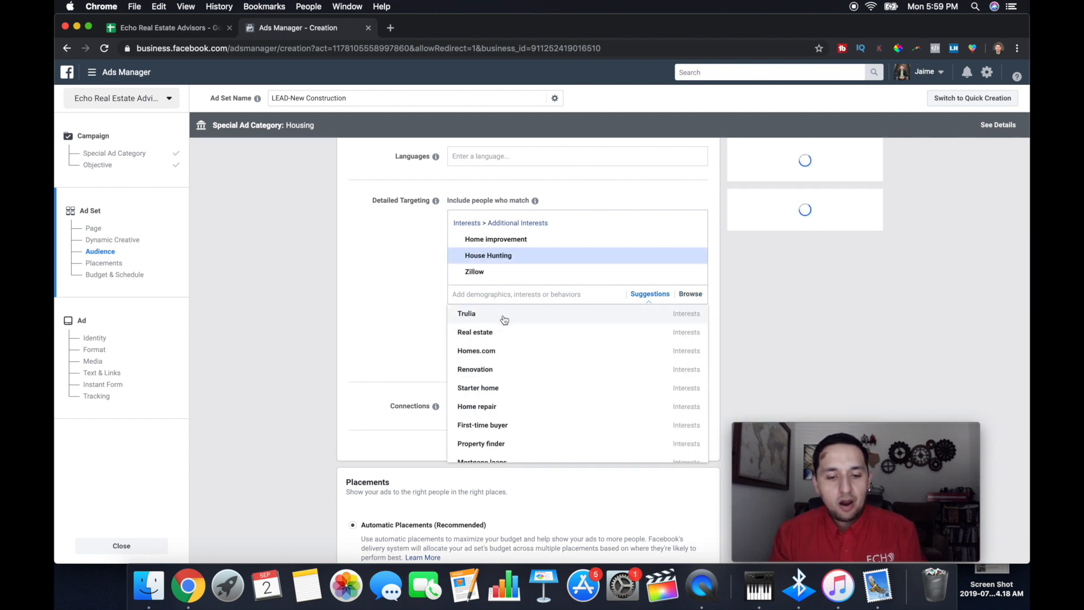
pyautogui.click(393, 314)
pyautogui.scroll(-1, 395, 312)
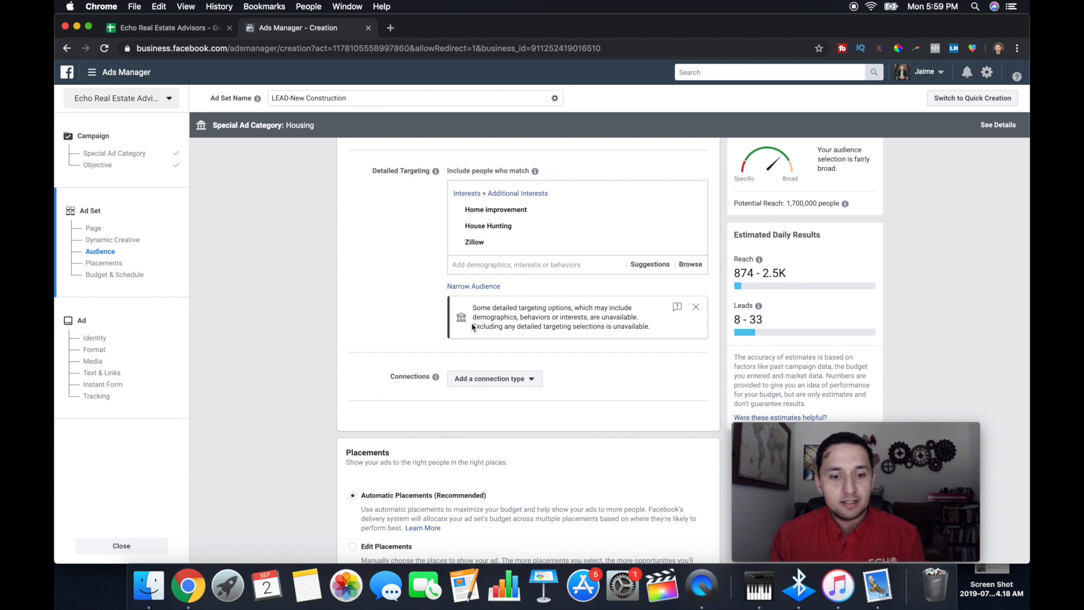
pyautogui.moveTo(474, 211)
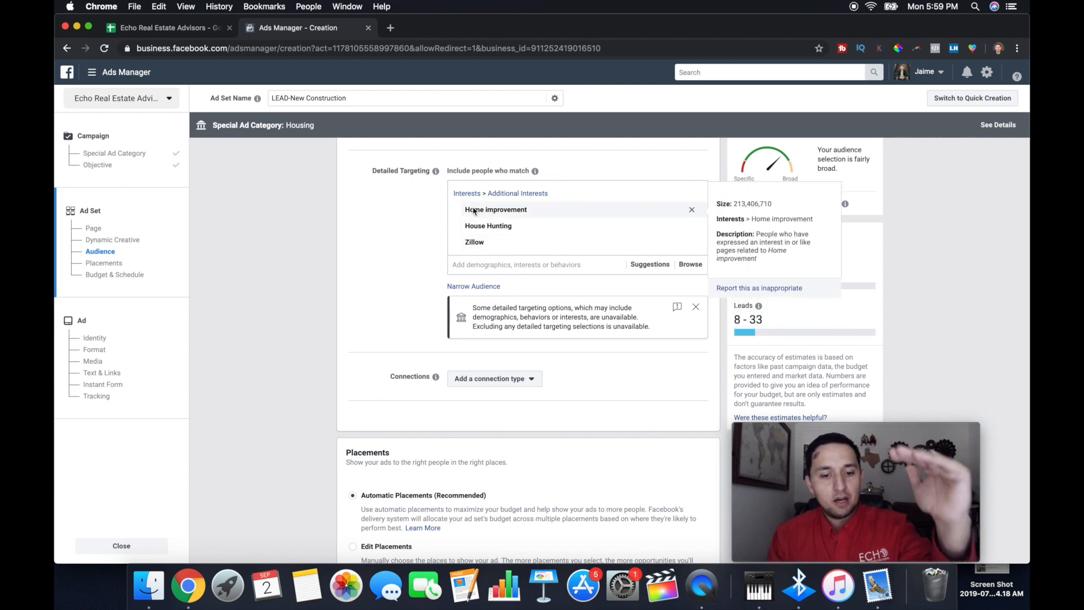
pyautogui.moveTo(478, 230)
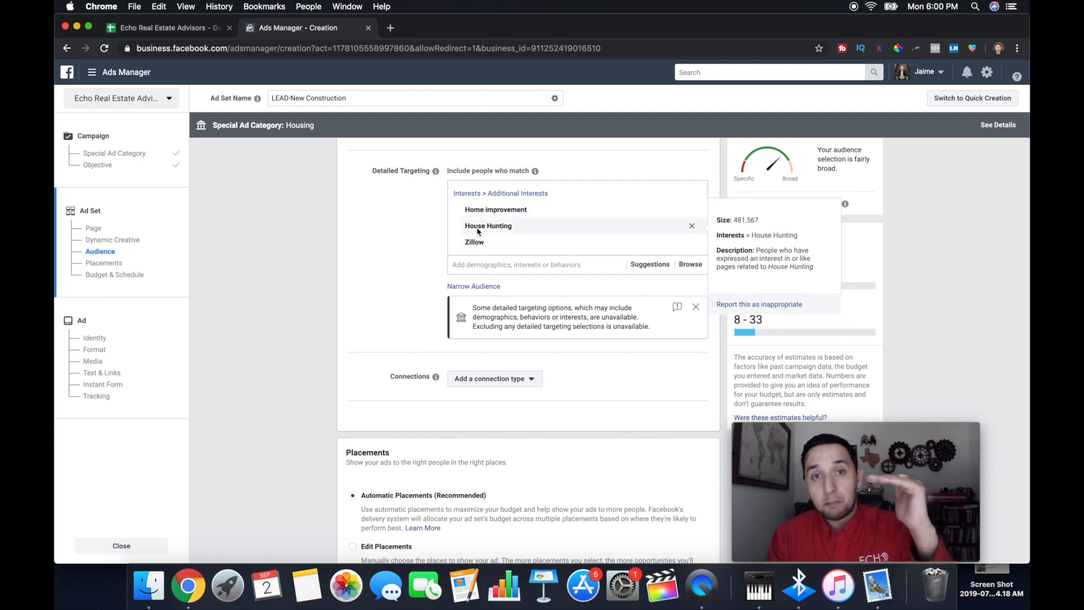
pyautogui.moveTo(482, 250)
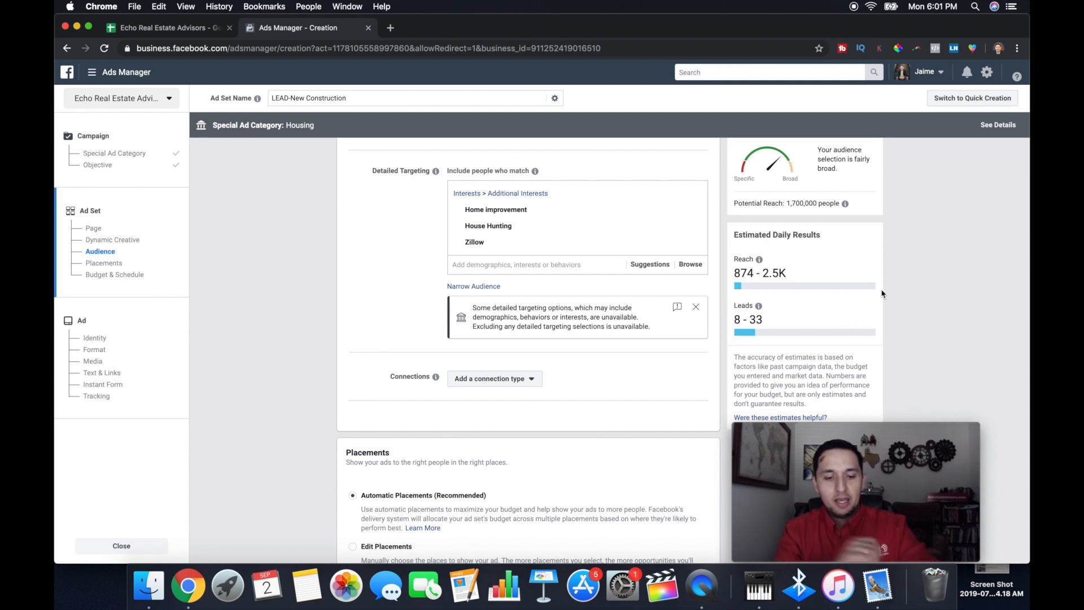
pyautogui.click(922, 311)
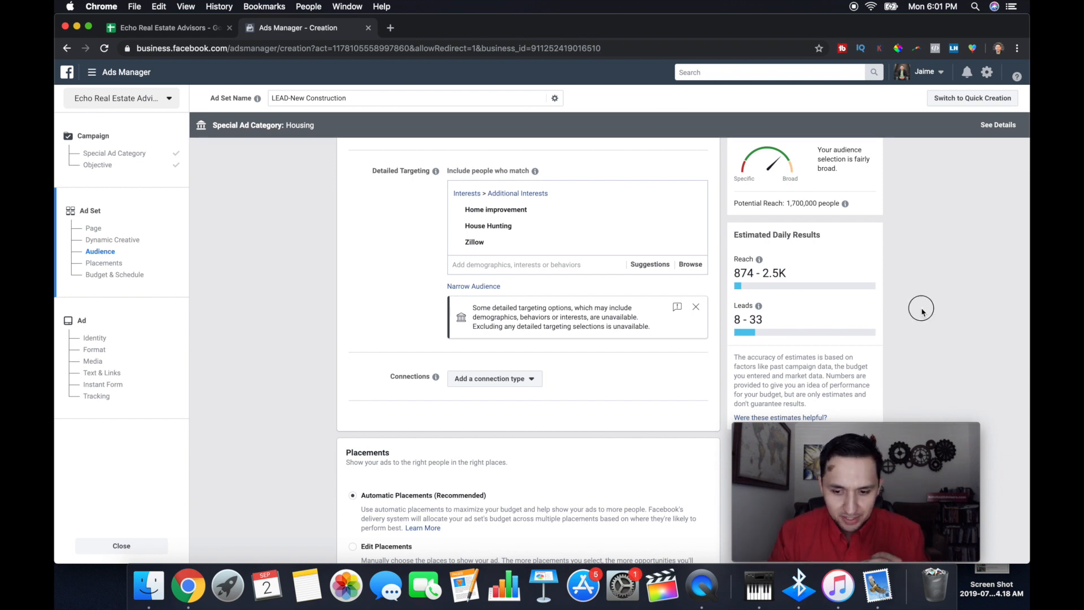
# Switch to manually edited placements to review the available platforms and placements, and return to Automatic Placements.
pyautogui.scroll(-4, 546, 457)
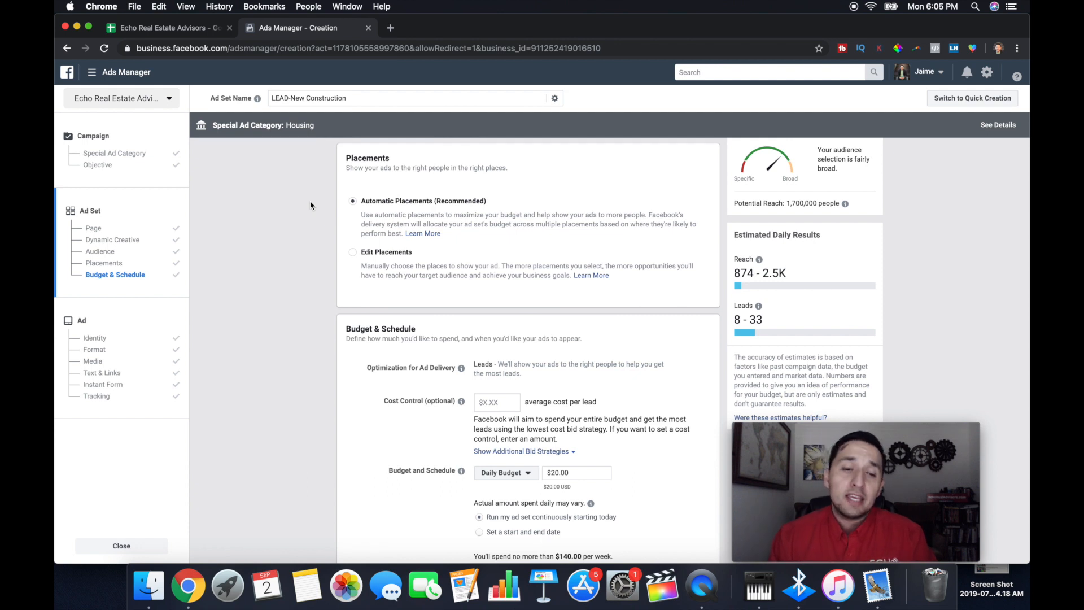
pyautogui.click(353, 252)
pyautogui.scroll(-8, 519, 489)
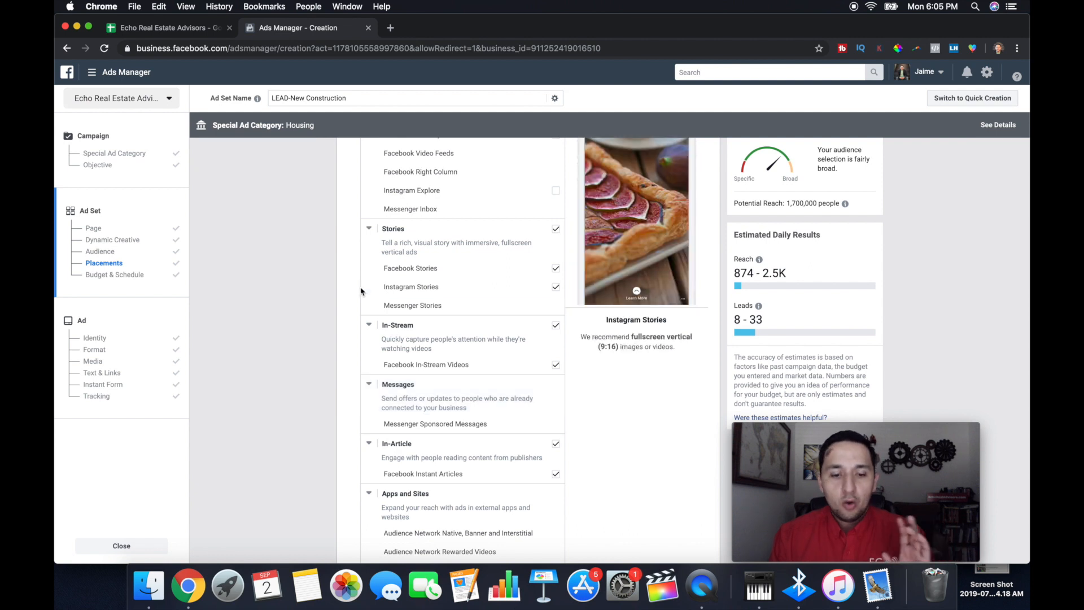
pyautogui.scroll(10, 462, 388)
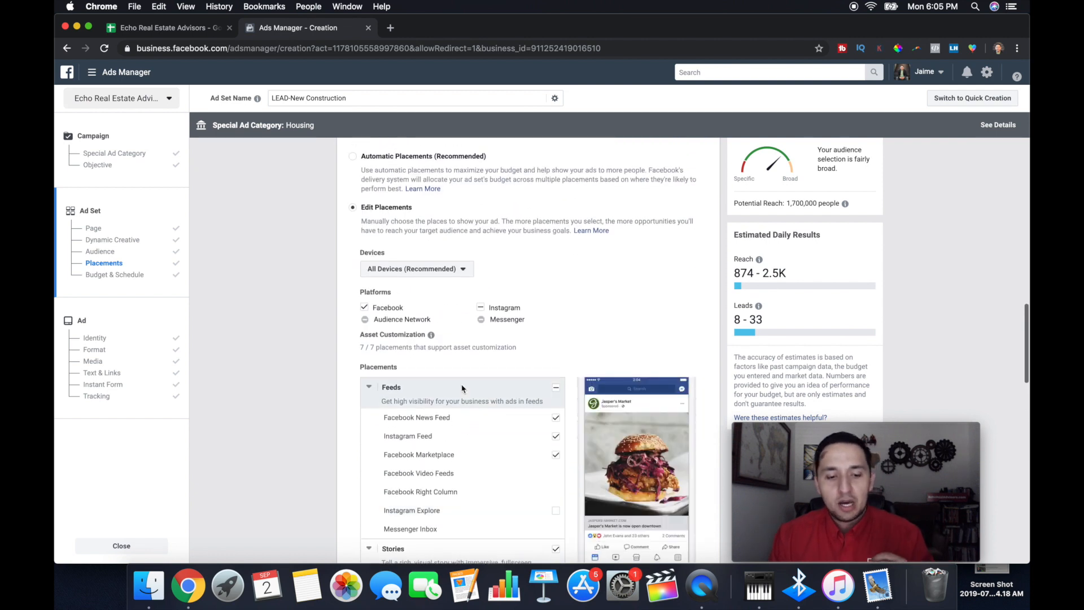
pyautogui.scroll(2, 364, 209)
pyautogui.click(353, 198)
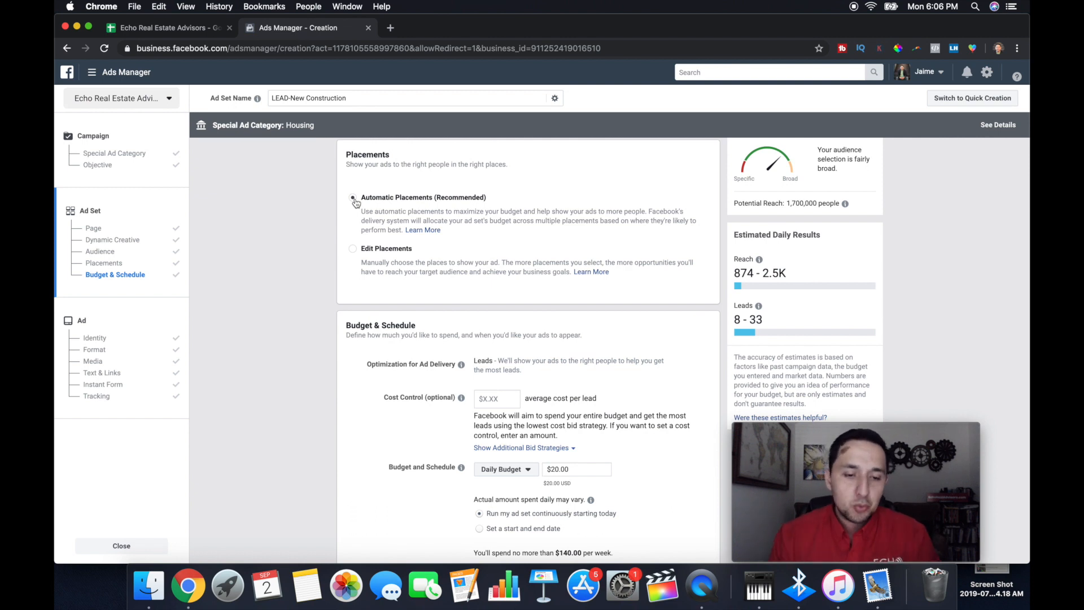
# Remove the House Hunting, Zillow and Home improvement interests from the detailed targeting and activate its empty search field.
pyautogui.scroll(10, 355, 202)
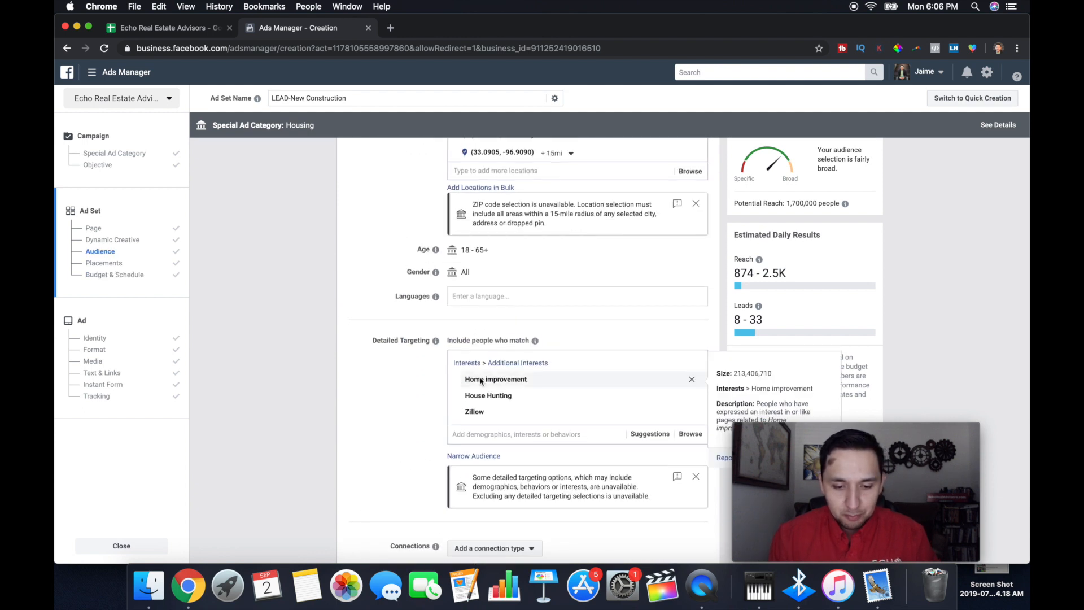
pyautogui.moveTo(521, 401)
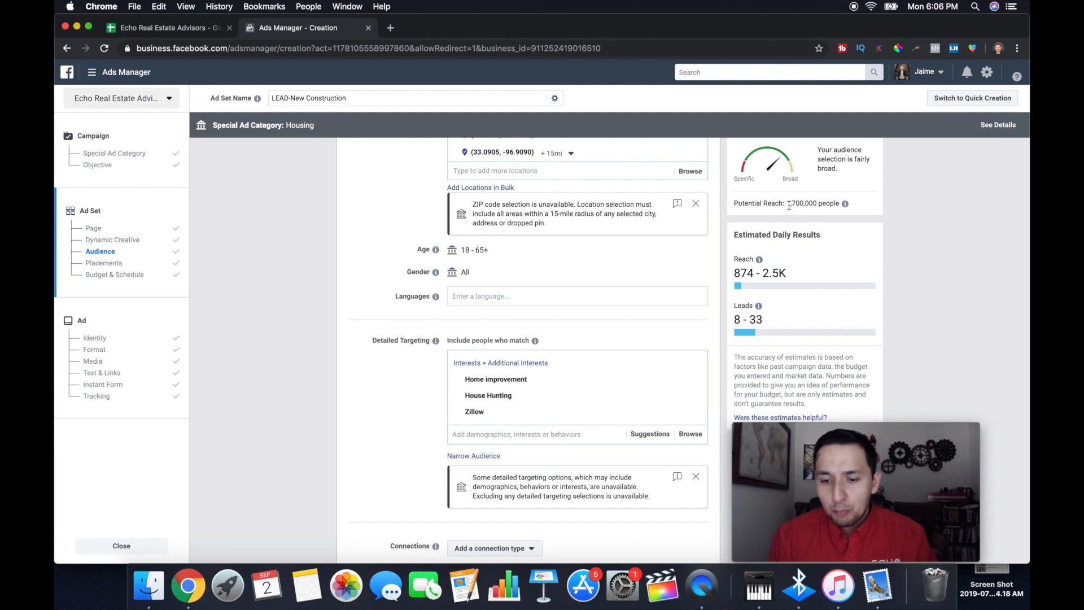
pyautogui.moveTo(590, 376)
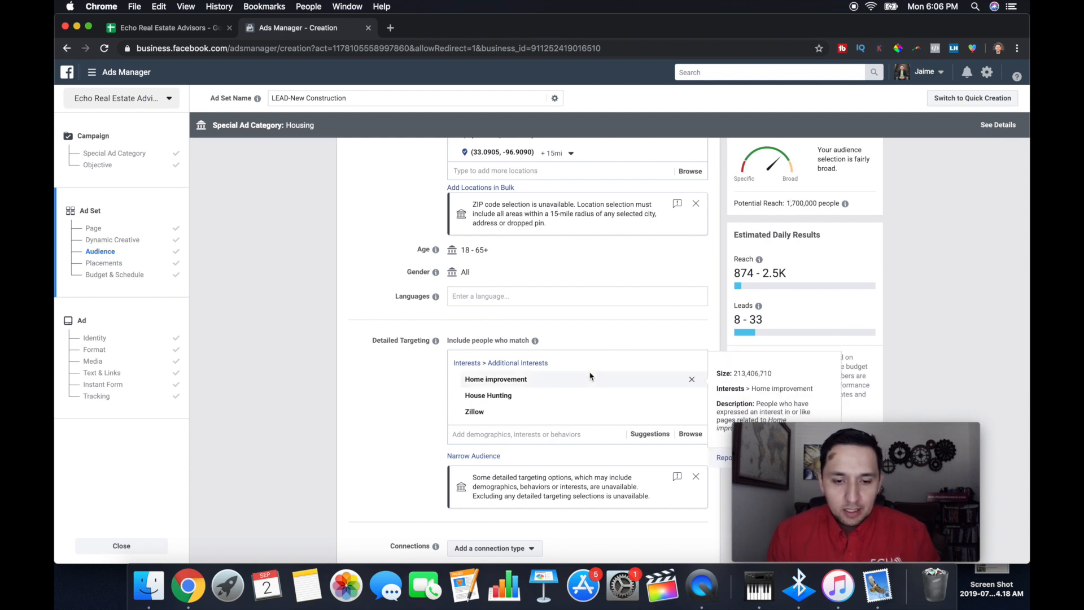
pyautogui.scroll(-2, 590, 376)
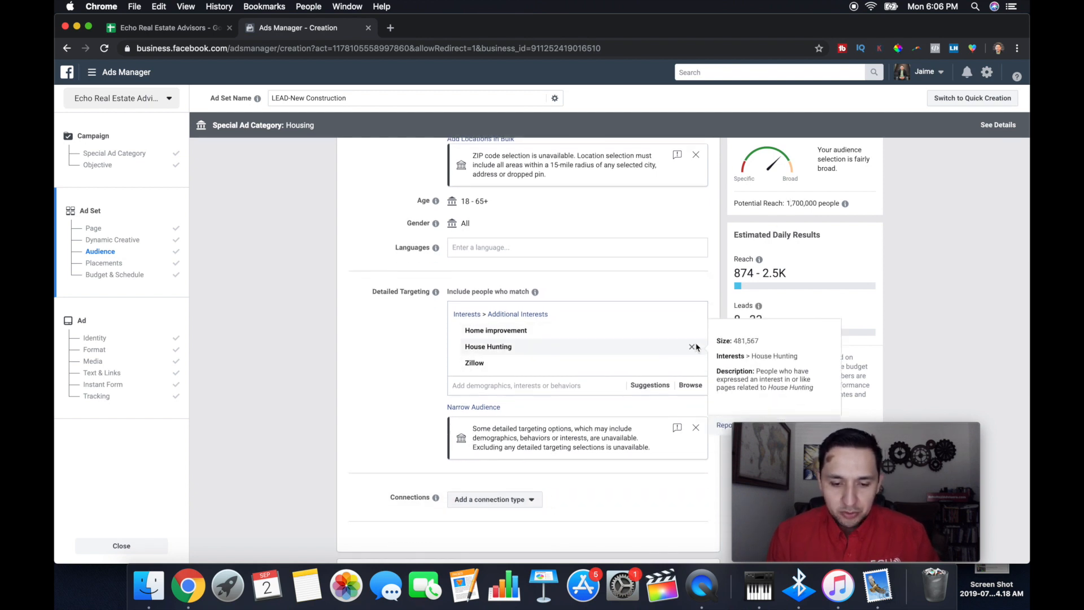
pyautogui.click(692, 347)
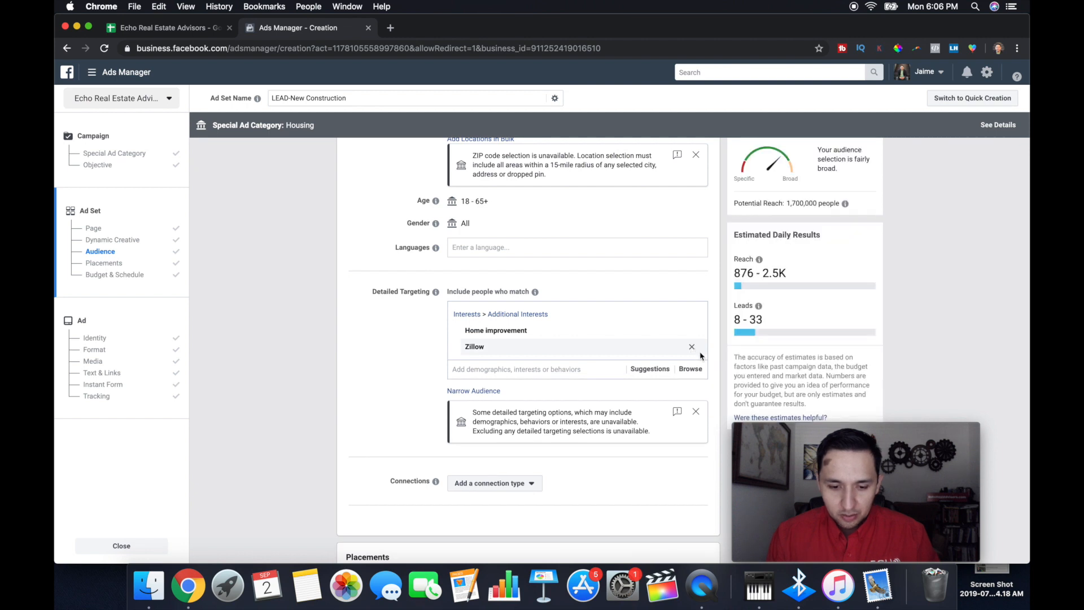
pyautogui.click(692, 347)
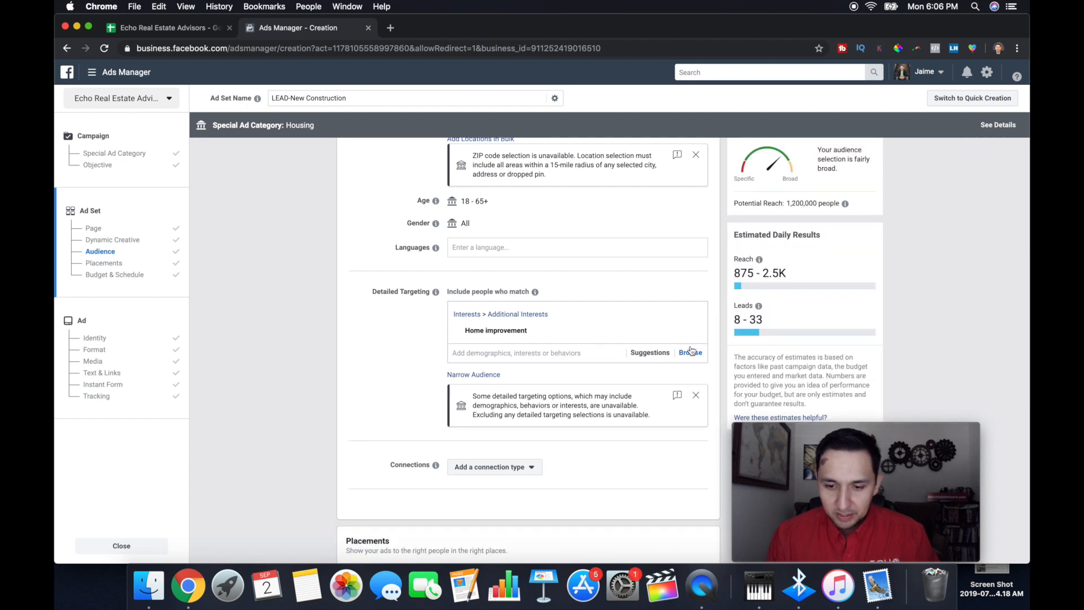
pyautogui.click(691, 332)
pyautogui.click(546, 314)
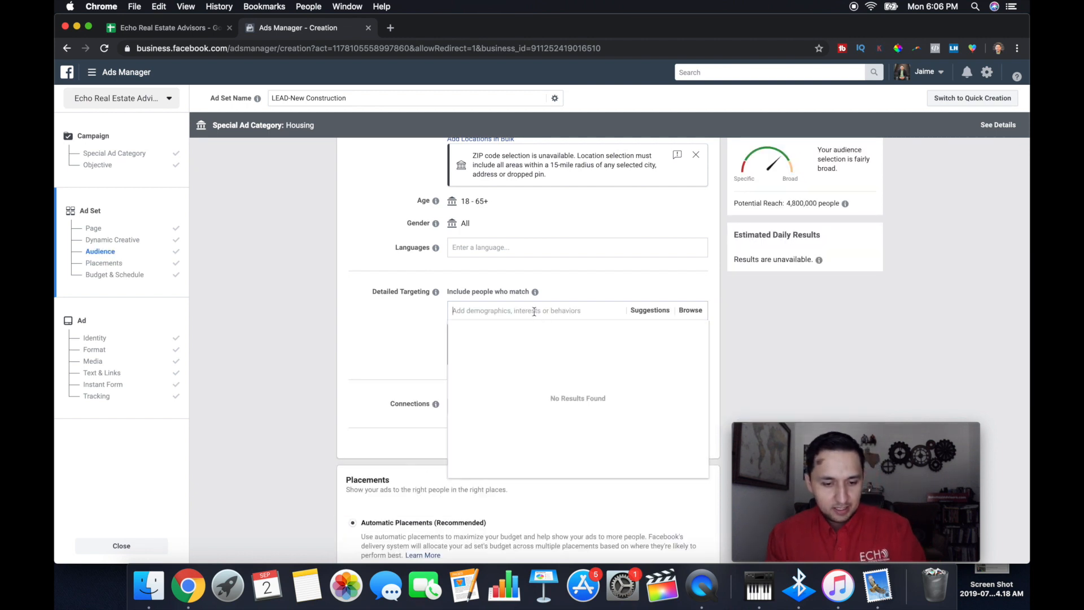
# Try the Zillow interest in the detailed targeting and remove it again.
pyautogui.write('zillow')
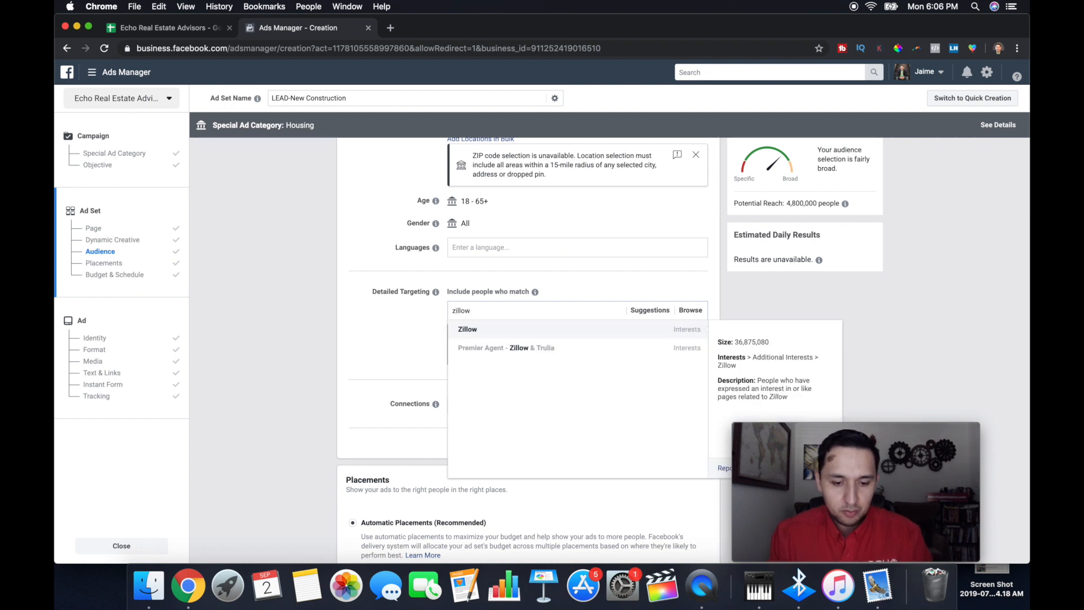
pyautogui.click(487, 333)
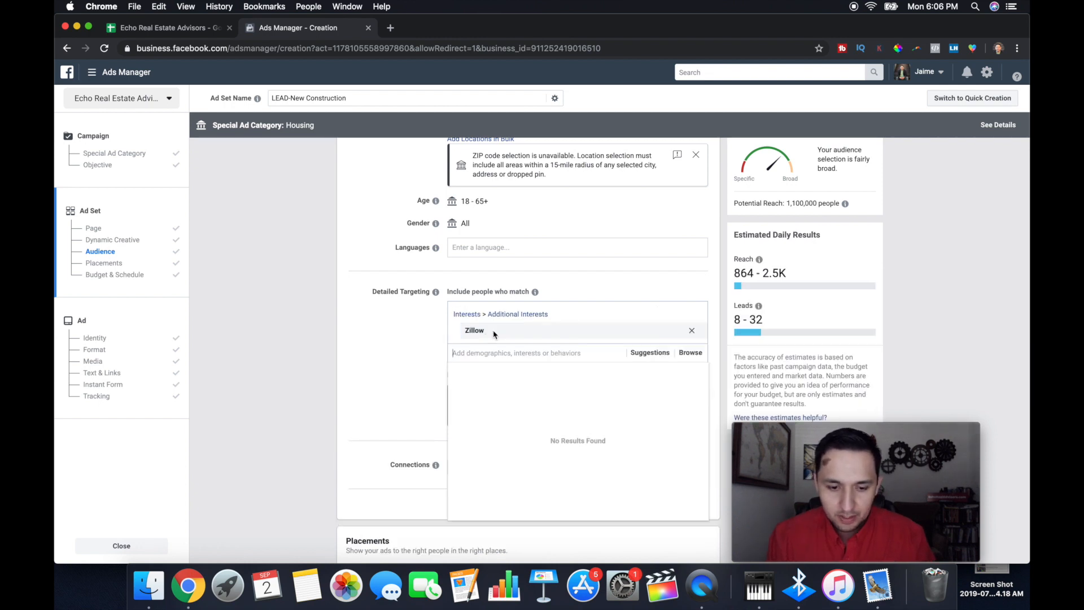
pyautogui.click(691, 332)
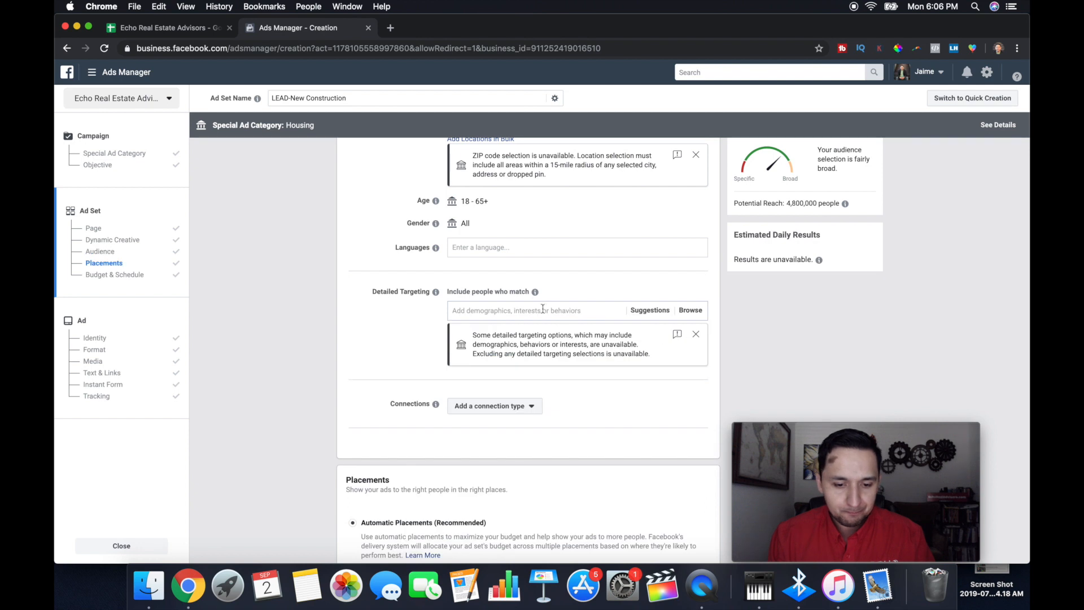
# Add the Trulia interest to the detailed targeting and check the audience's potential reach.
pyautogui.click(536, 310)
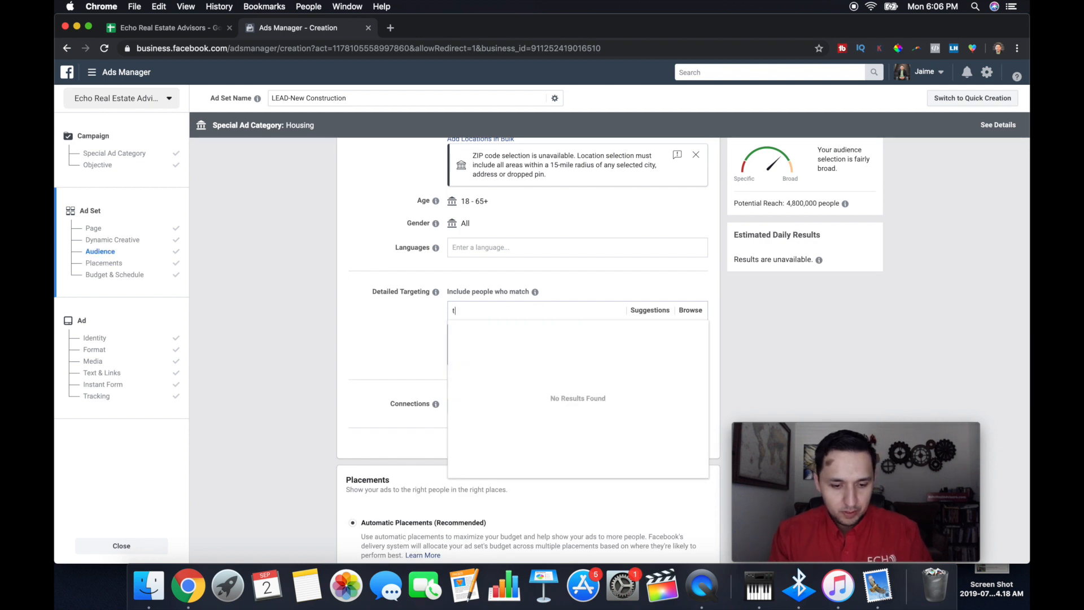
pyautogui.write('trulia')
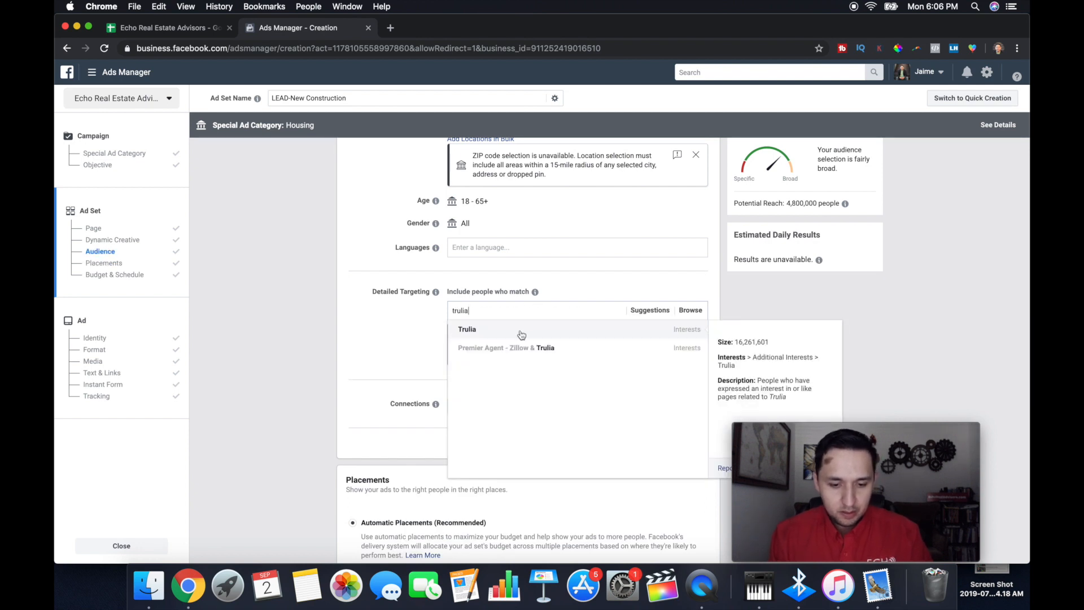
pyautogui.click(518, 332)
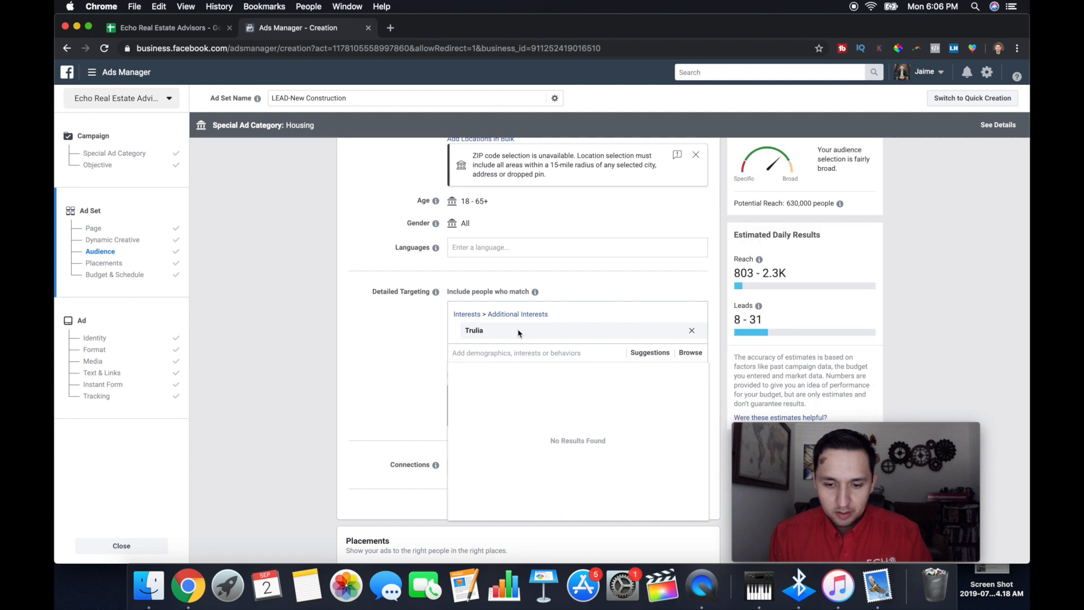
pyautogui.click(400, 347)
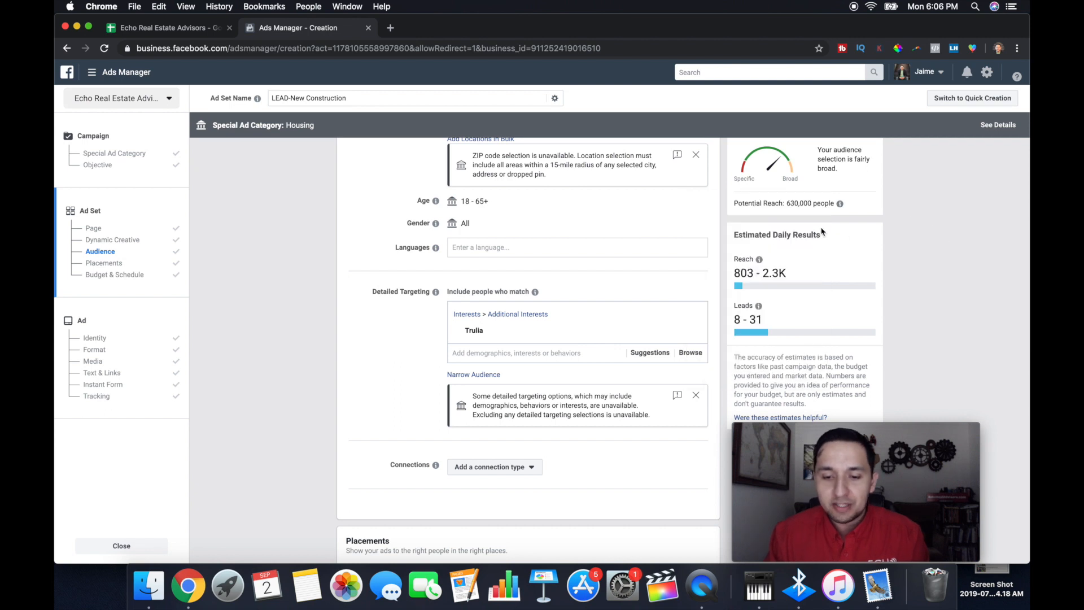
pyautogui.click(793, 209)
pyautogui.tripleClick(790, 202)
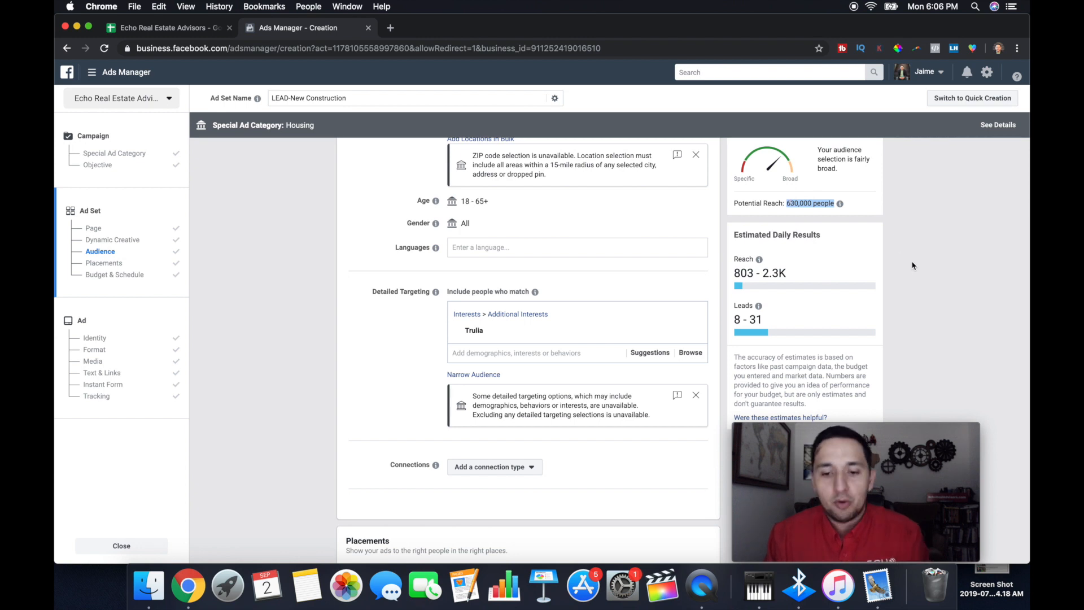
# Review the ad set's placements, daily budget, schedule and delivery type, comparing the budget with the potential reach.
pyautogui.scroll(-10, 912, 265)
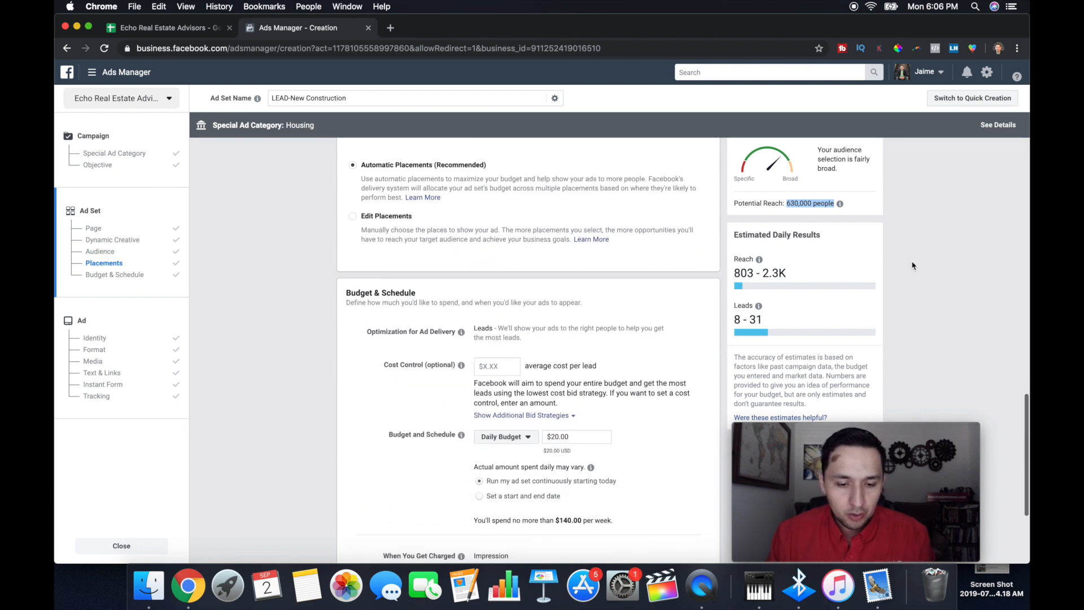
pyautogui.scroll(2, 913, 265)
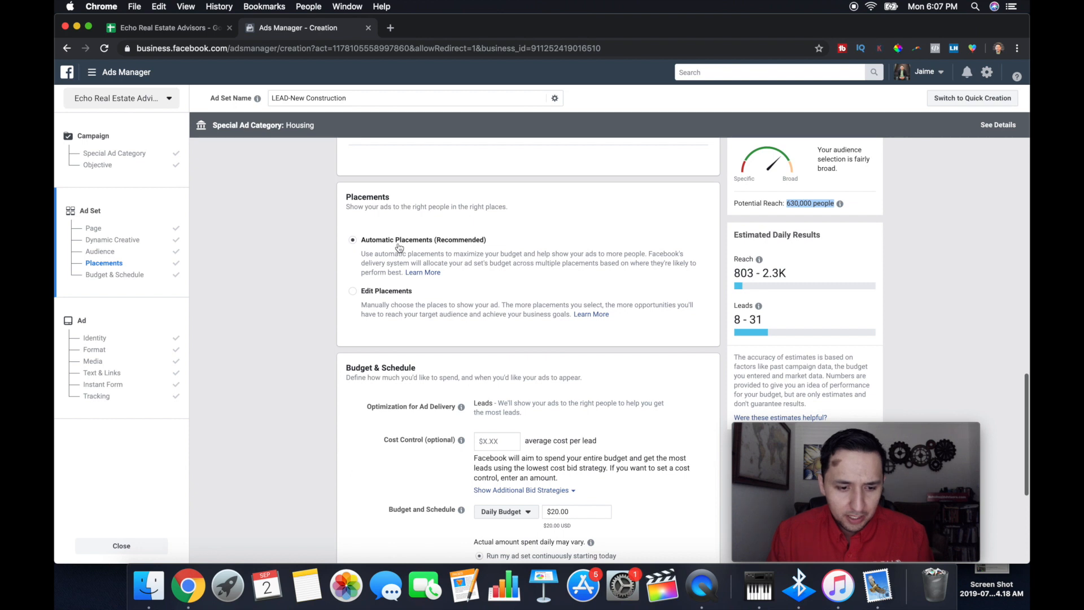
pyautogui.scroll(-3, 371, 245)
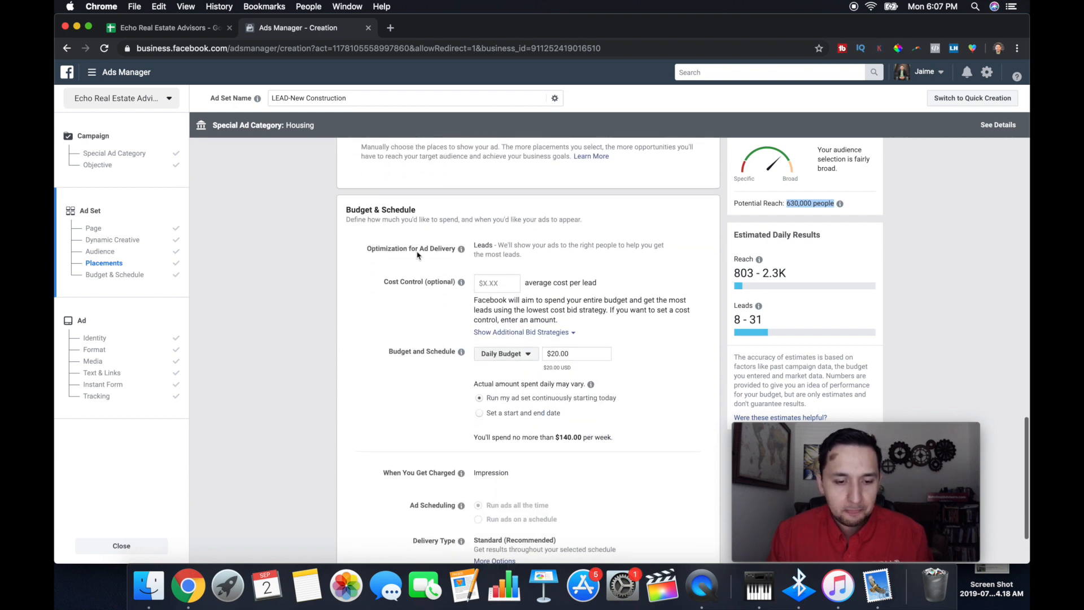
pyautogui.scroll(-1, 444, 252)
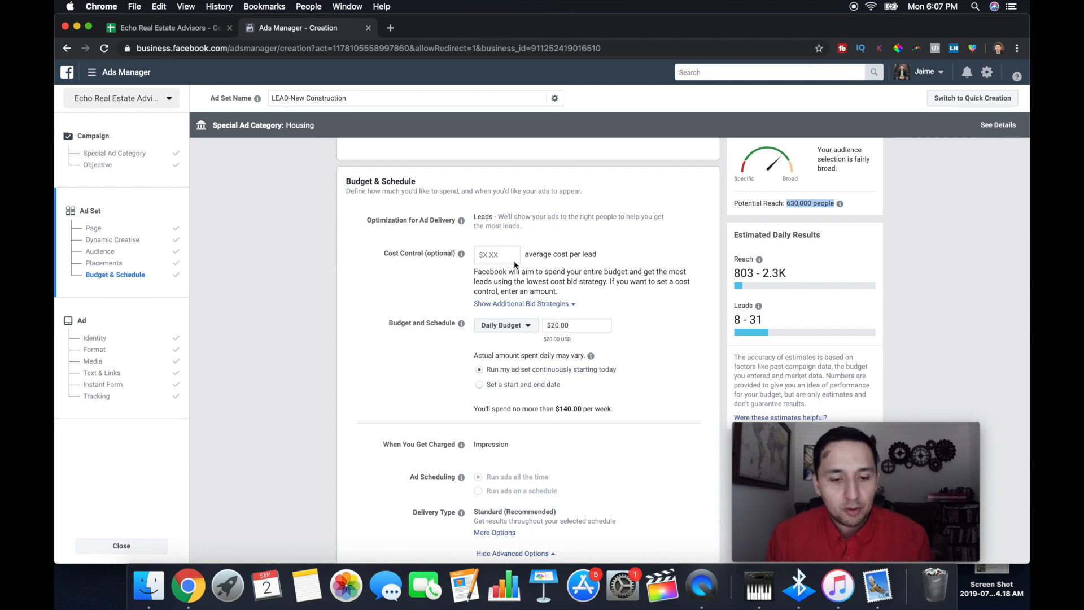
pyautogui.scroll(-2, 469, 271)
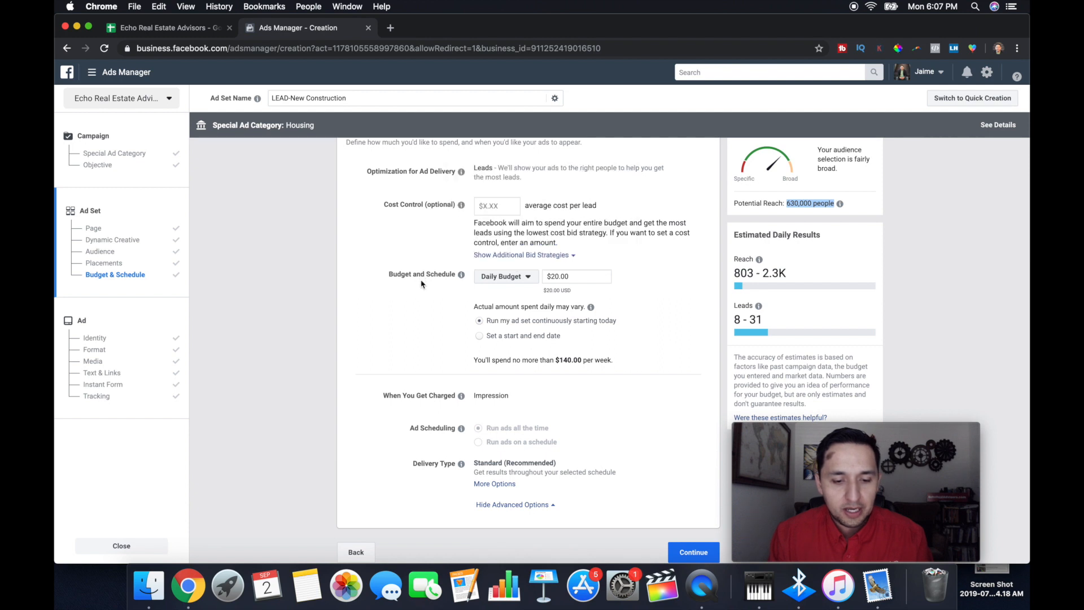
pyautogui.click(418, 280)
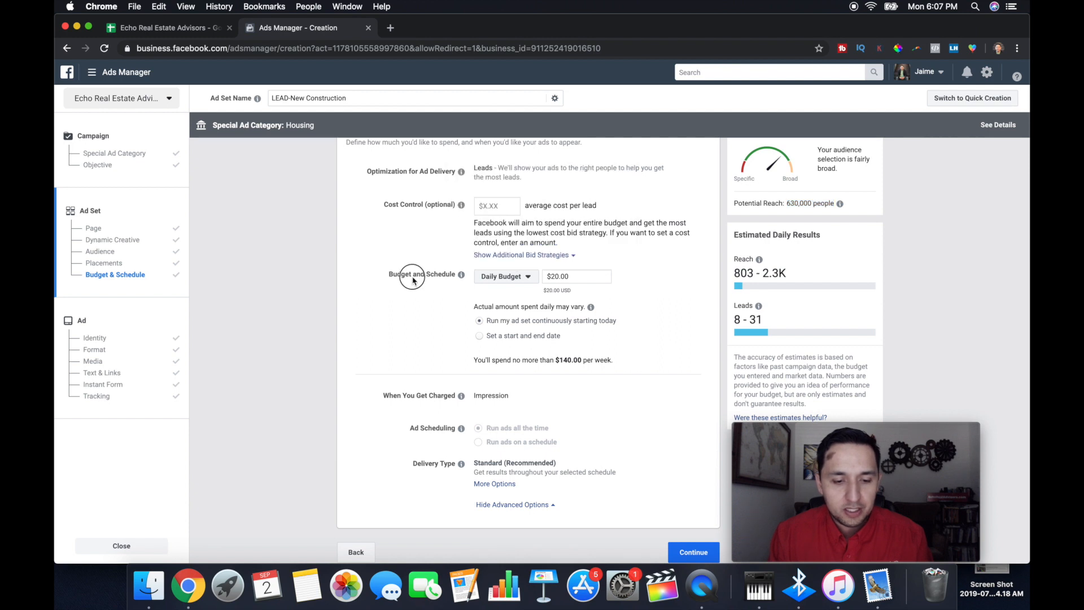
pyautogui.click(573, 278)
pyautogui.tripleClick(798, 203)
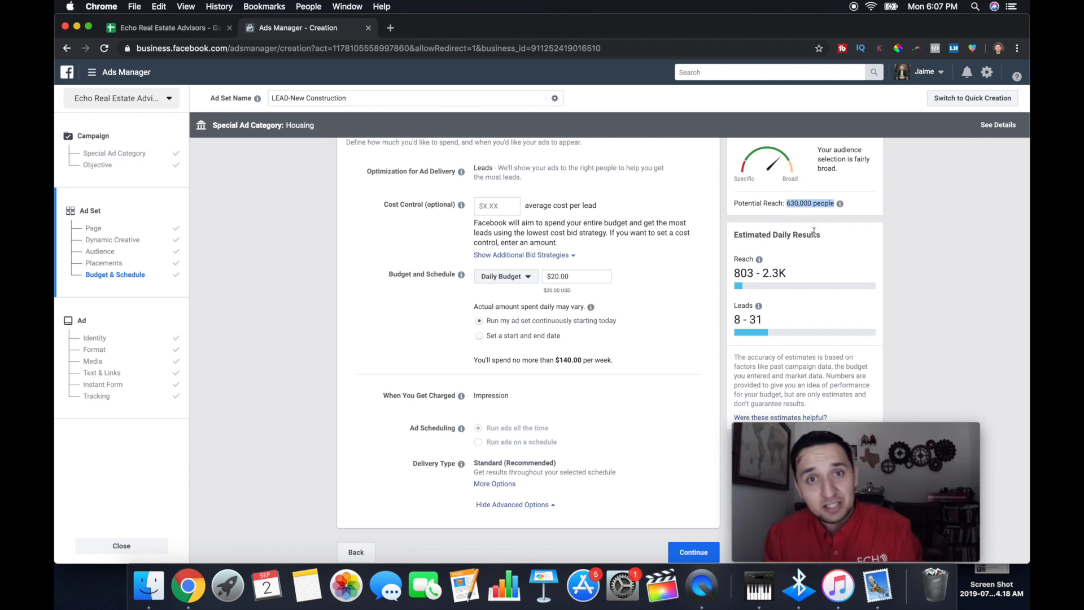
pyautogui.tripleClick(554, 279)
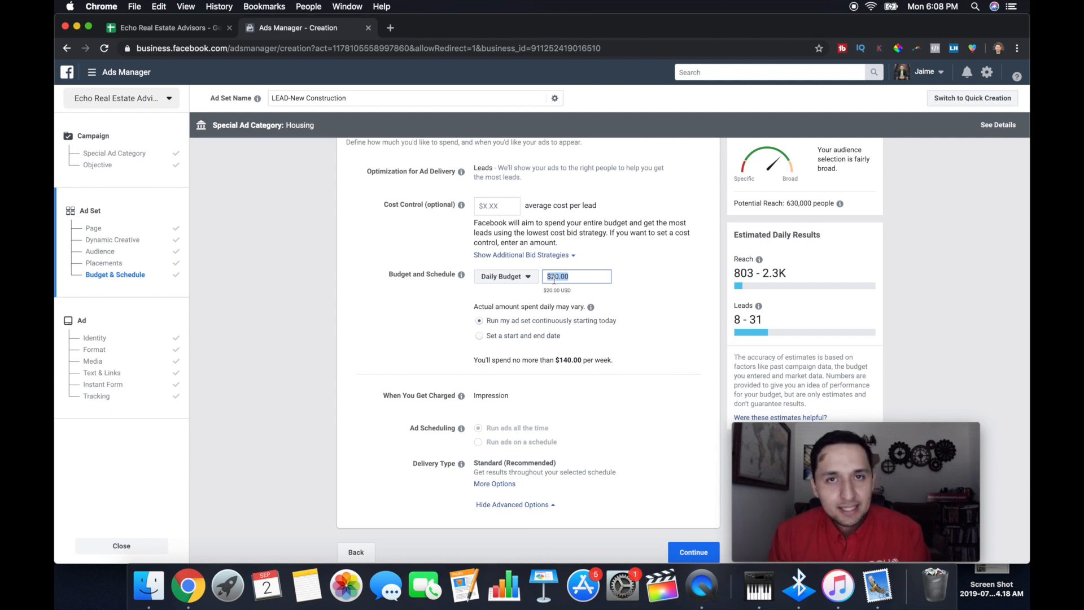
pyautogui.scroll(-1, 554, 280)
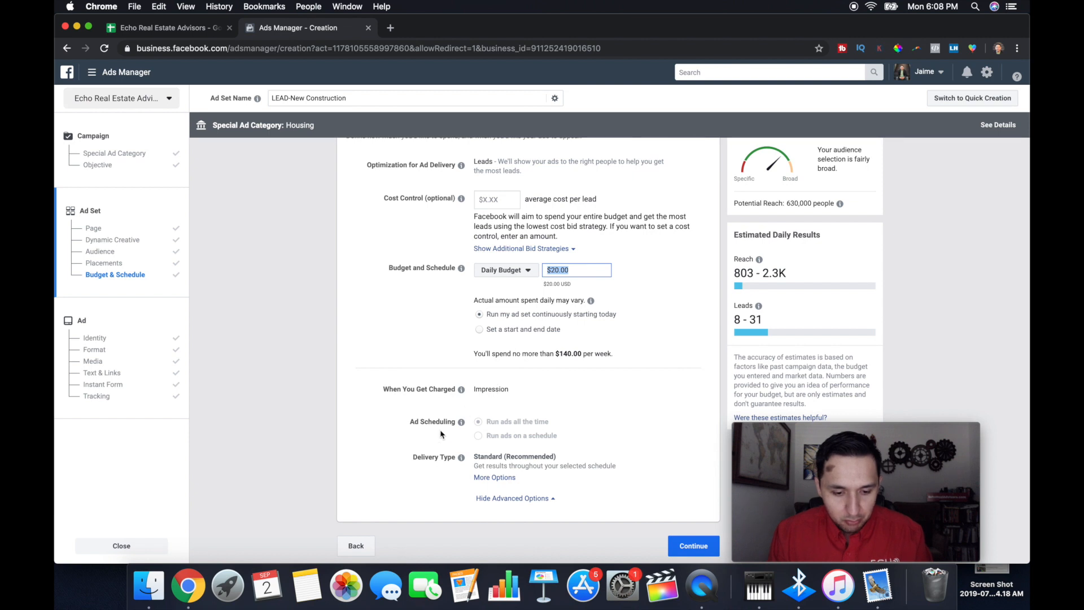
pyautogui.moveTo(504, 443)
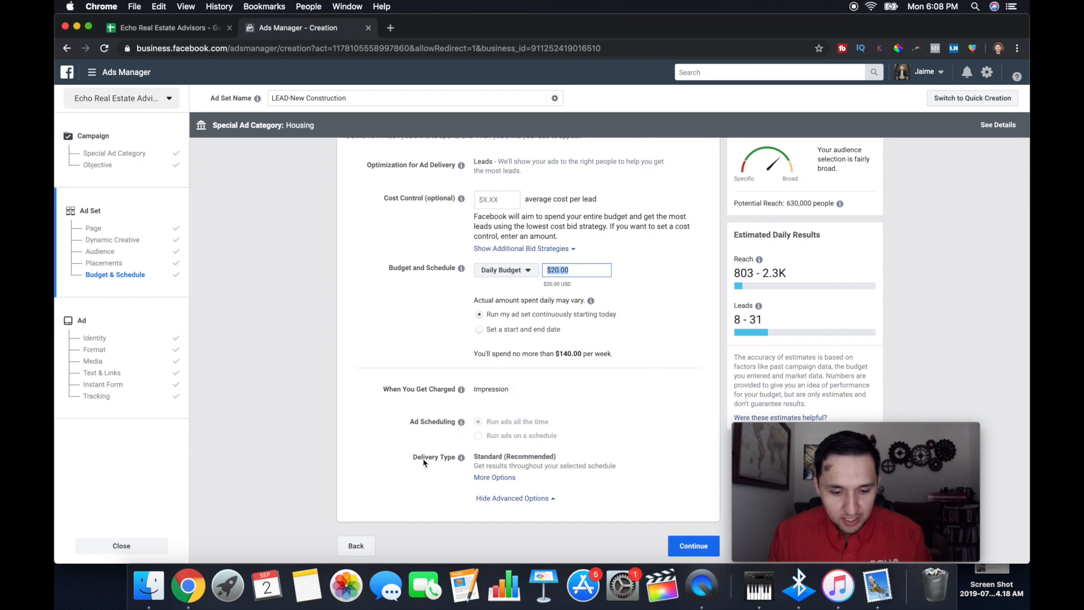
# Continue from the ad set to the ad setup and select the whole ad name for review.
pyautogui.click(686, 546)
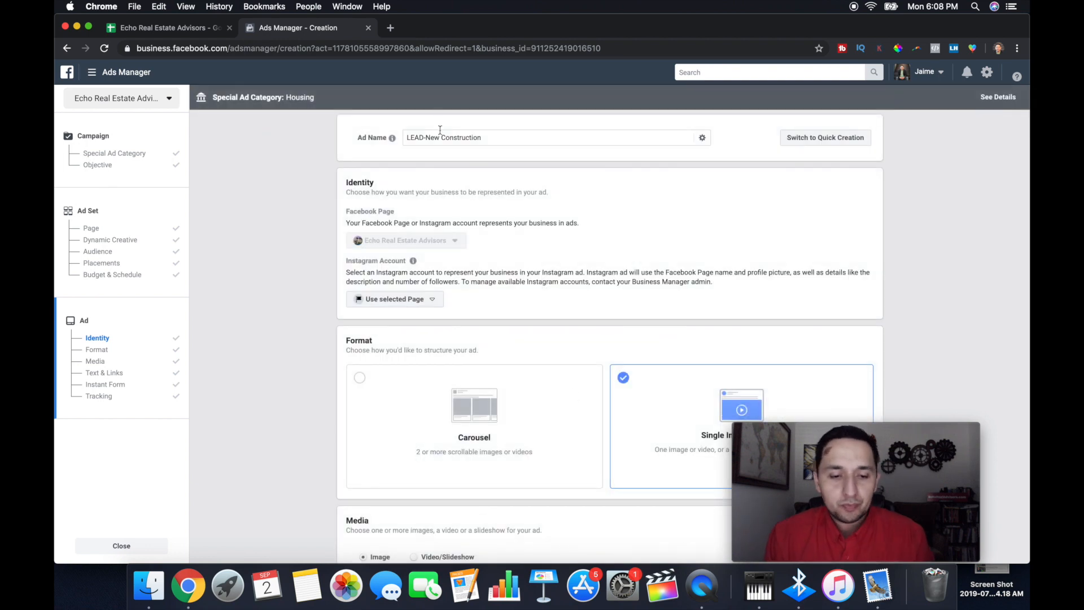
pyautogui.click(437, 141)
pyautogui.doubleClick(432, 139)
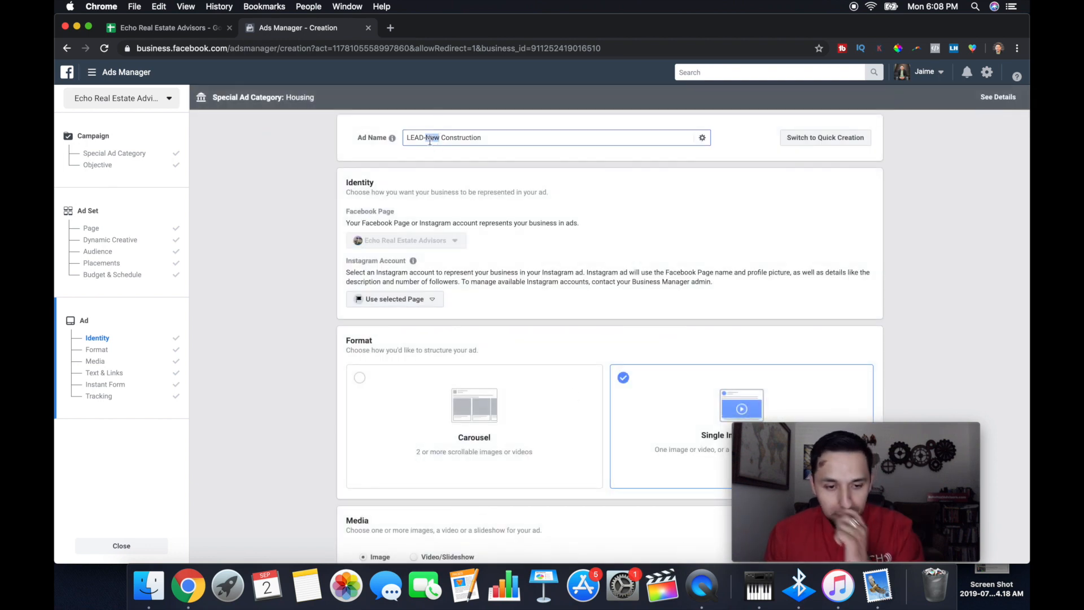
pyautogui.tripleClick(416, 137)
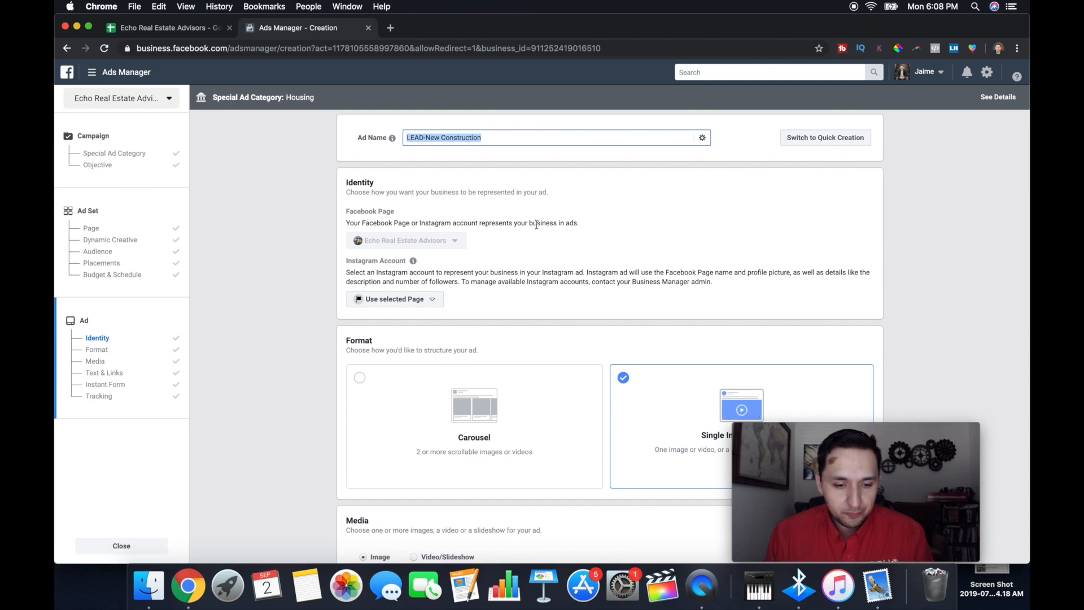
# Remove the existing untitled 1280 × 720 image from the ad's media.
pyautogui.scroll(-4, 537, 224)
pyautogui.scroll(-2, 649, 256)
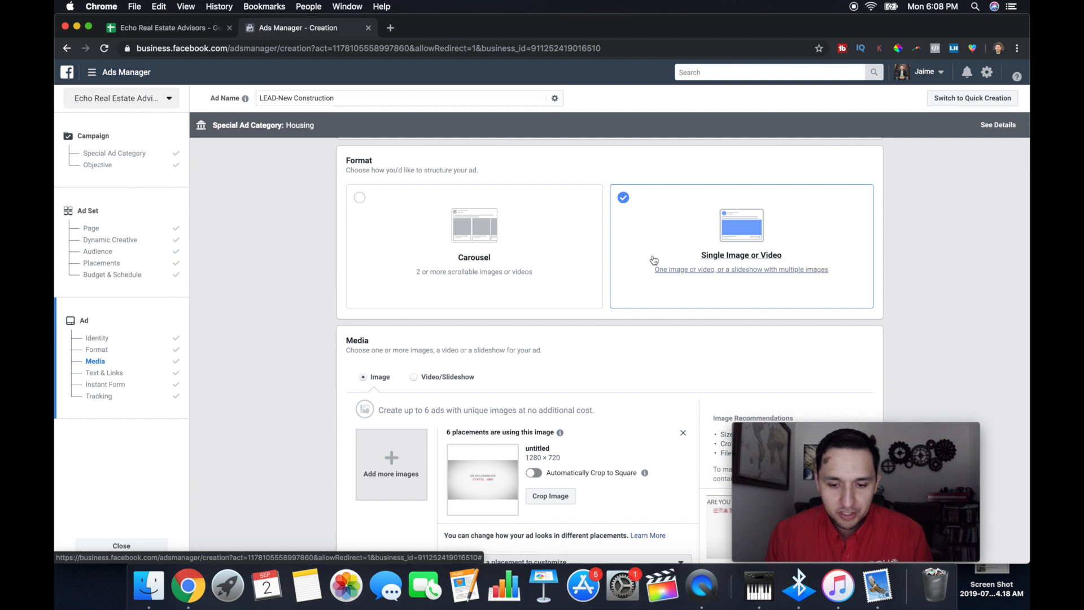
pyautogui.scroll(-1, 654, 260)
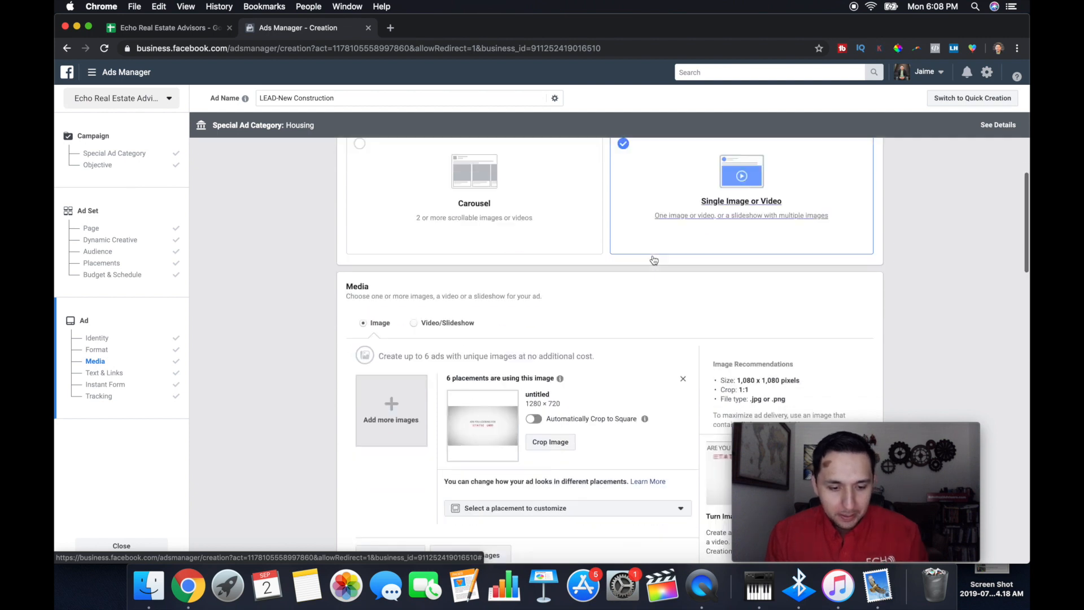
pyautogui.scroll(-1, 654, 259)
pyautogui.click(681, 337)
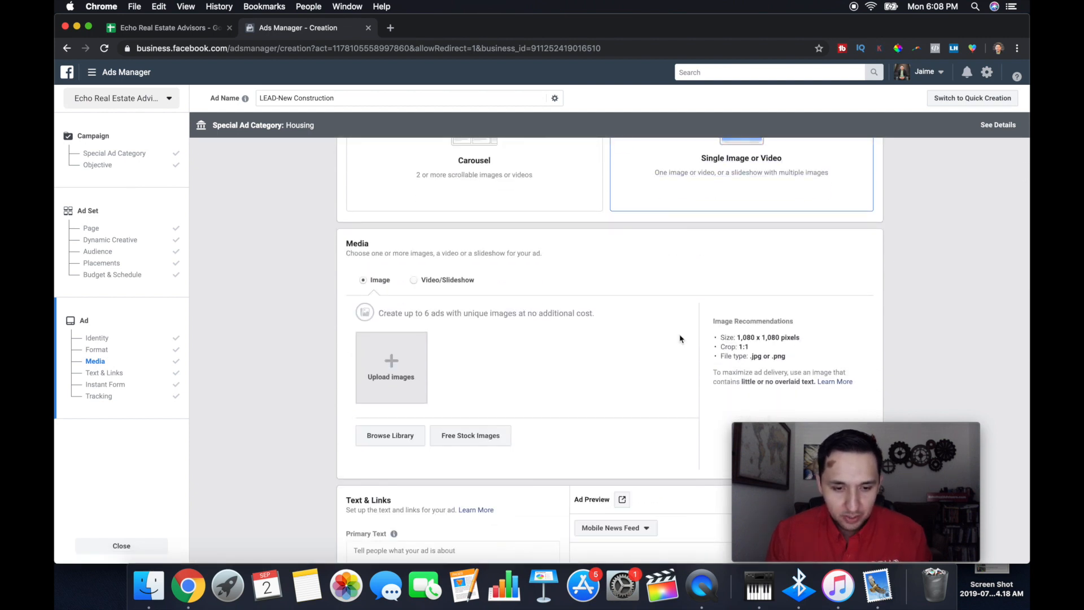
# Open the free stock images for the ad's media and search them for real.
pyautogui.scroll(-1, 516, 377)
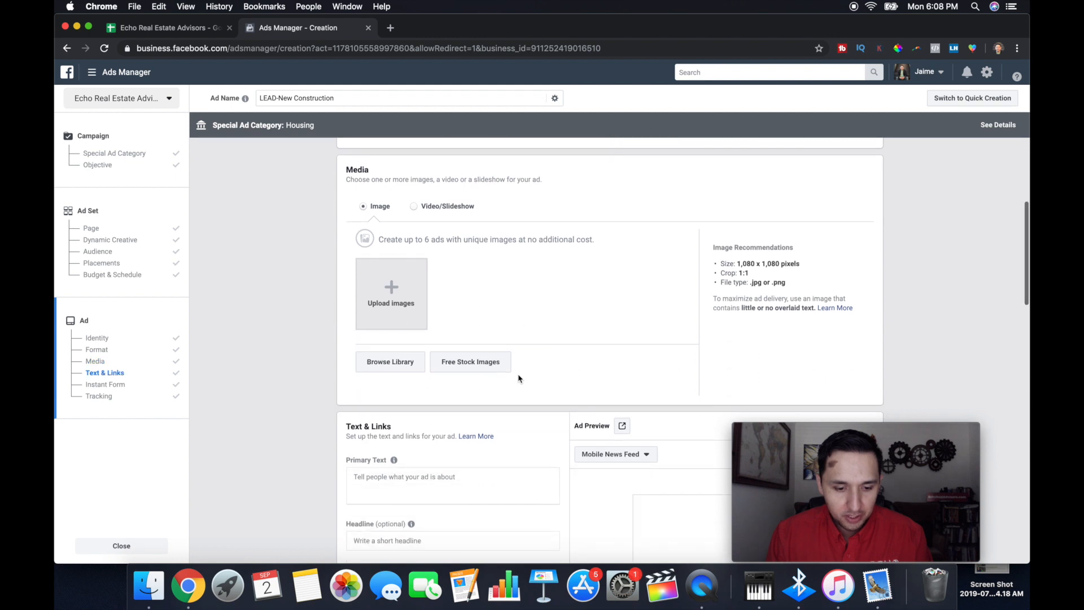
pyautogui.click(476, 361)
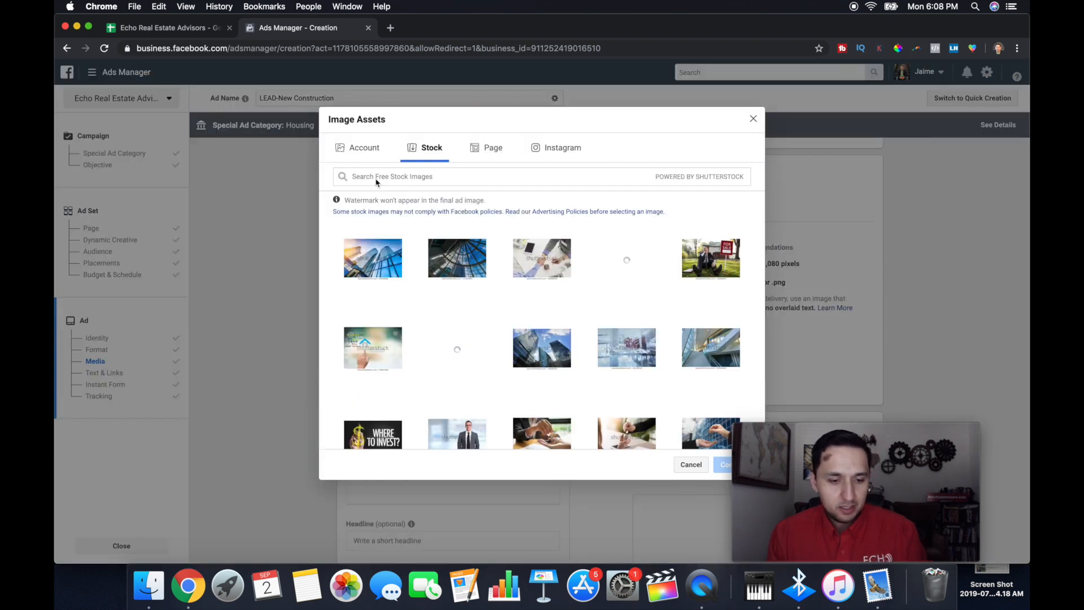
pyautogui.click(376, 177)
pyautogui.write('real')
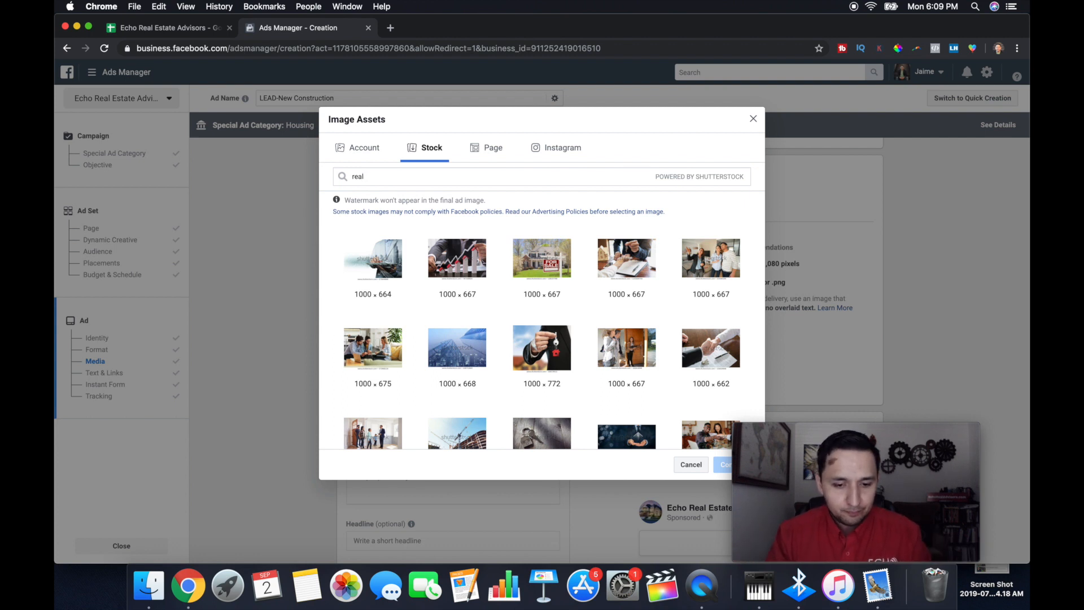
# Replace the stock image search with house and select the photo of the single house with a green front lawn.
pyautogui.press('BackSpace')
pyautogui.press('BackSpace')
pyautogui.press('BackSpace')
pyautogui.press('BackSpace')
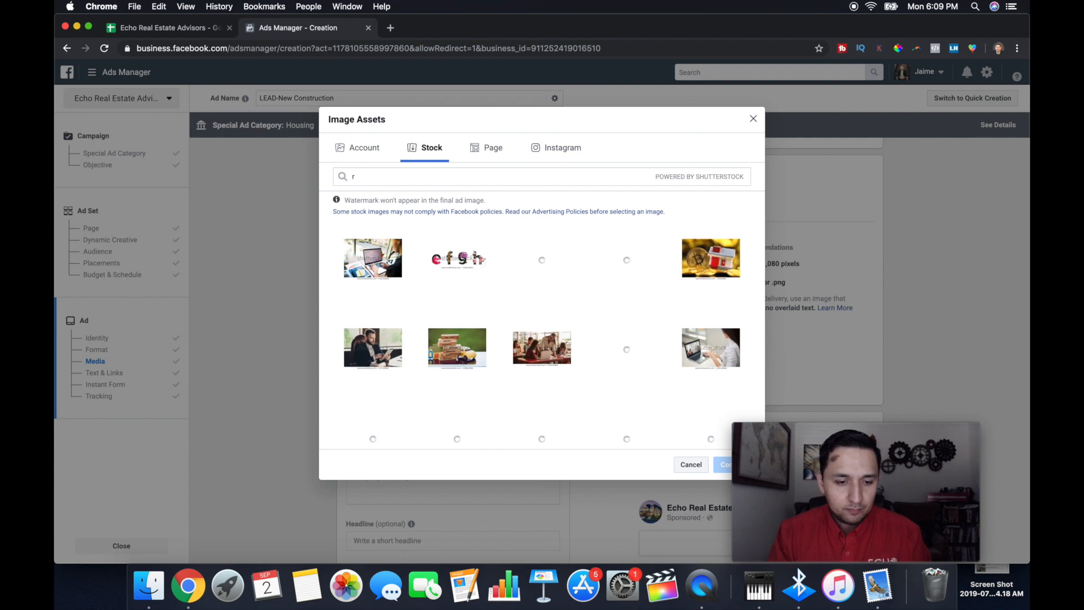
pyautogui.press('BackSpace')
pyautogui.write('house')
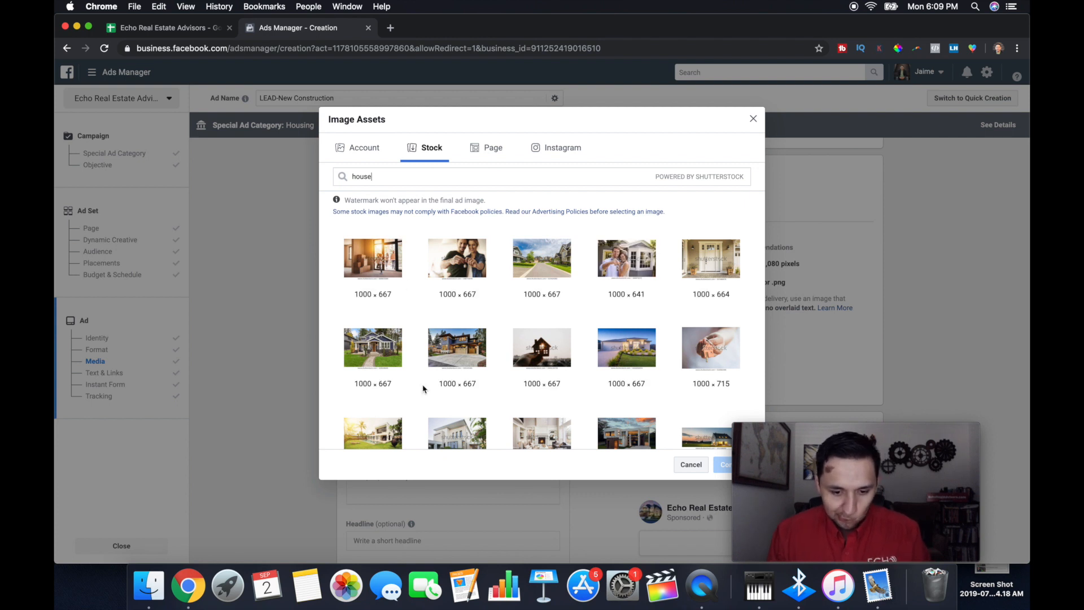
pyautogui.click(384, 333)
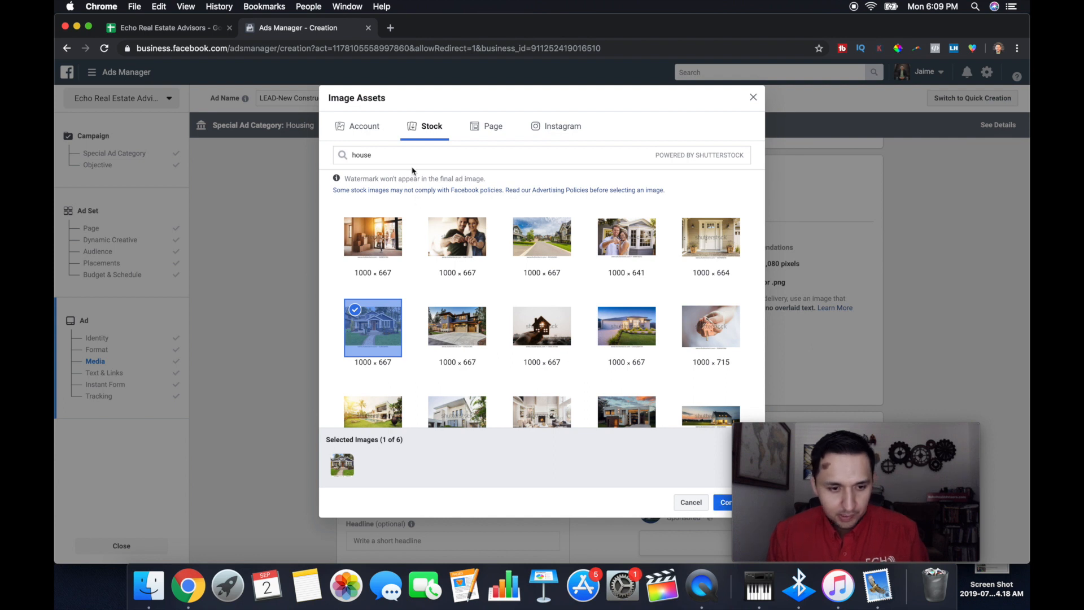
# Search the stock images for build house and add the picture of a house on construction plans to the selection.
pyautogui.doubleClick(360, 155)
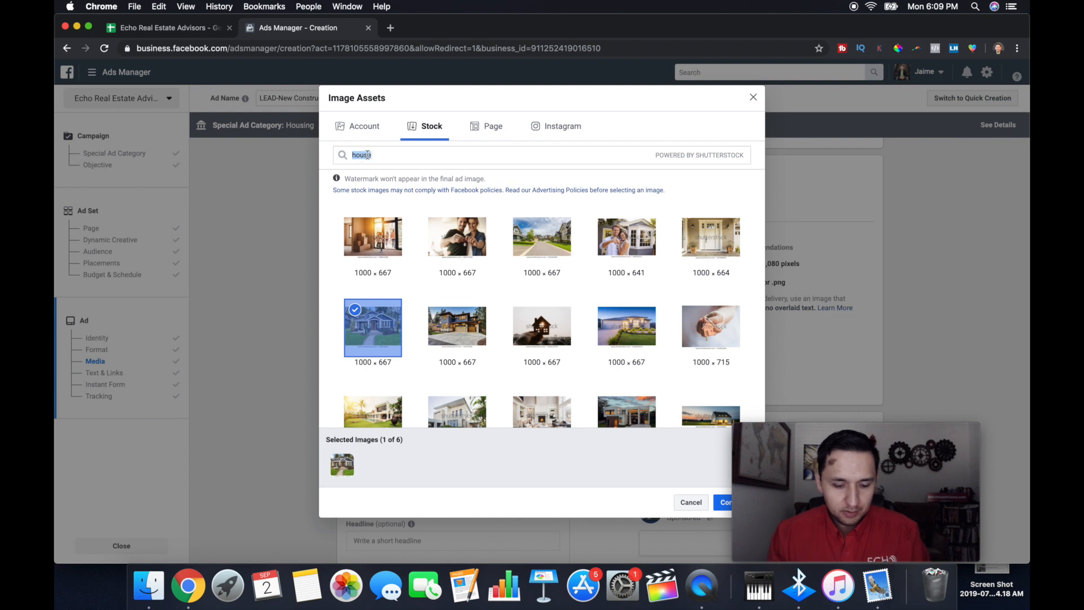
pyautogui.write('b')
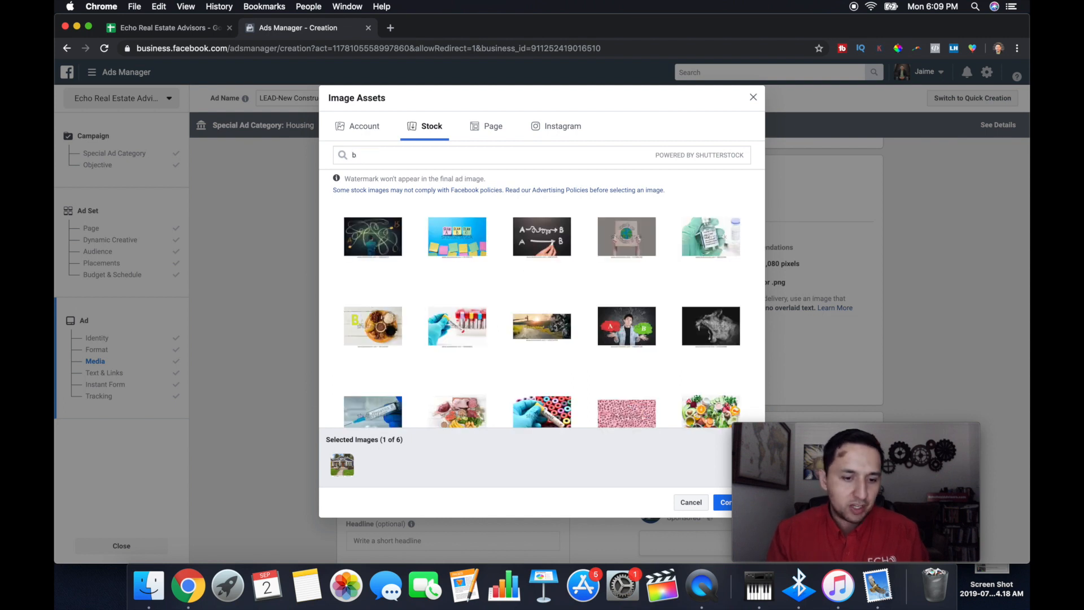
pyautogui.write('uild')
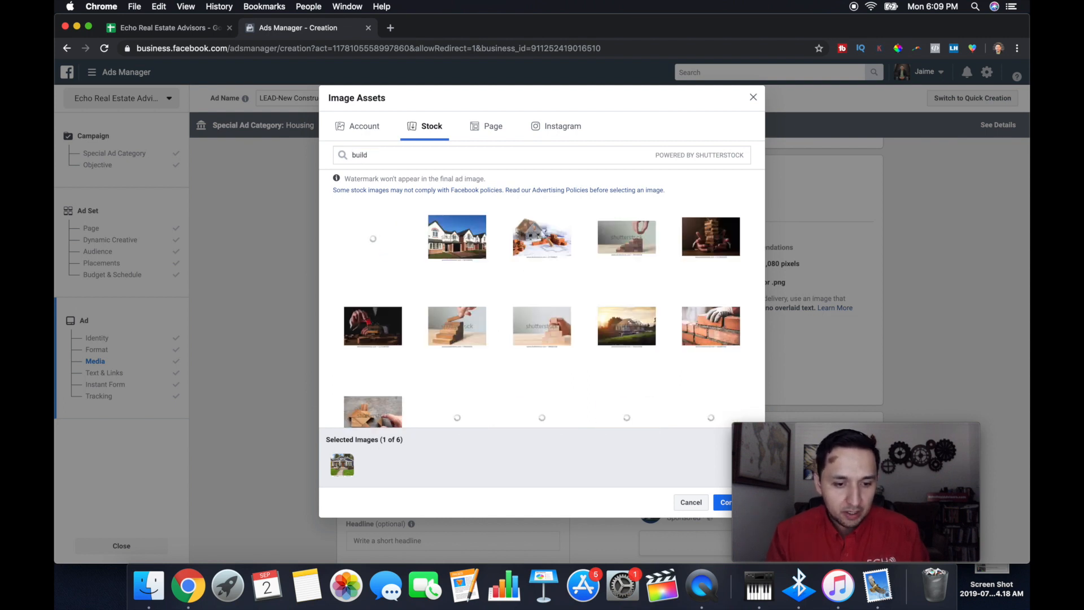
pyautogui.write(' house')
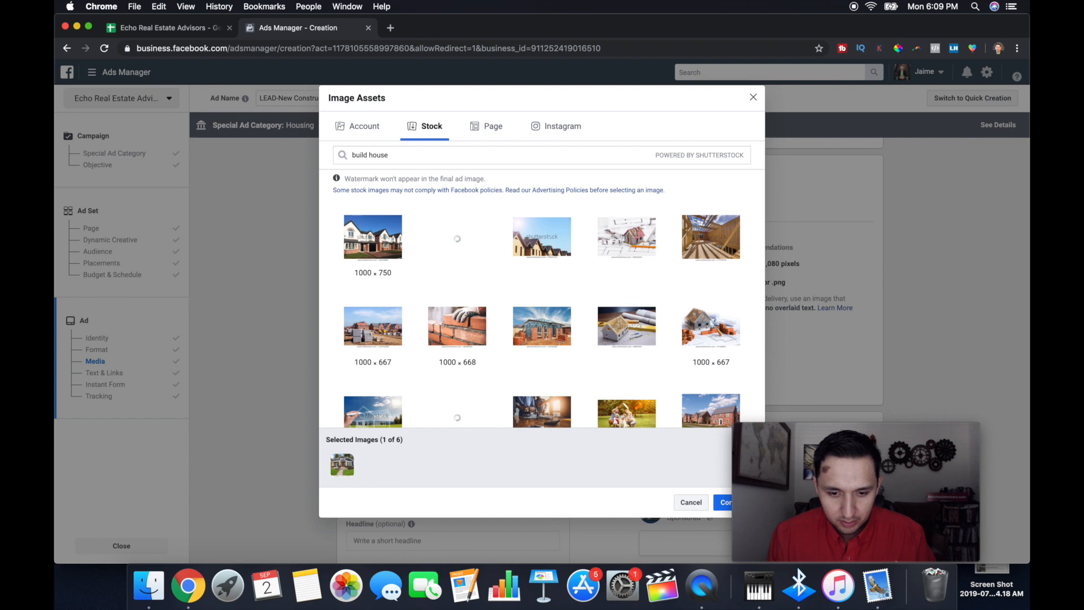
pyautogui.click(635, 232)
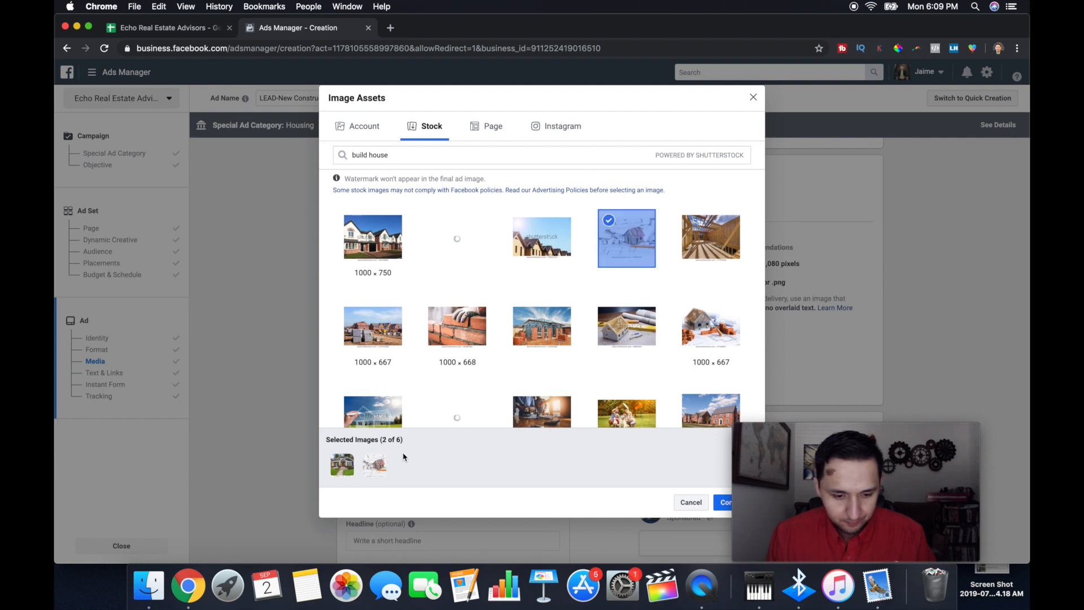
# Deselect both chosen stock images and use the picture of the unfinished house with orange bricks on plans as the ad's image.
pyautogui.click(384, 458)
pyautogui.click(352, 459)
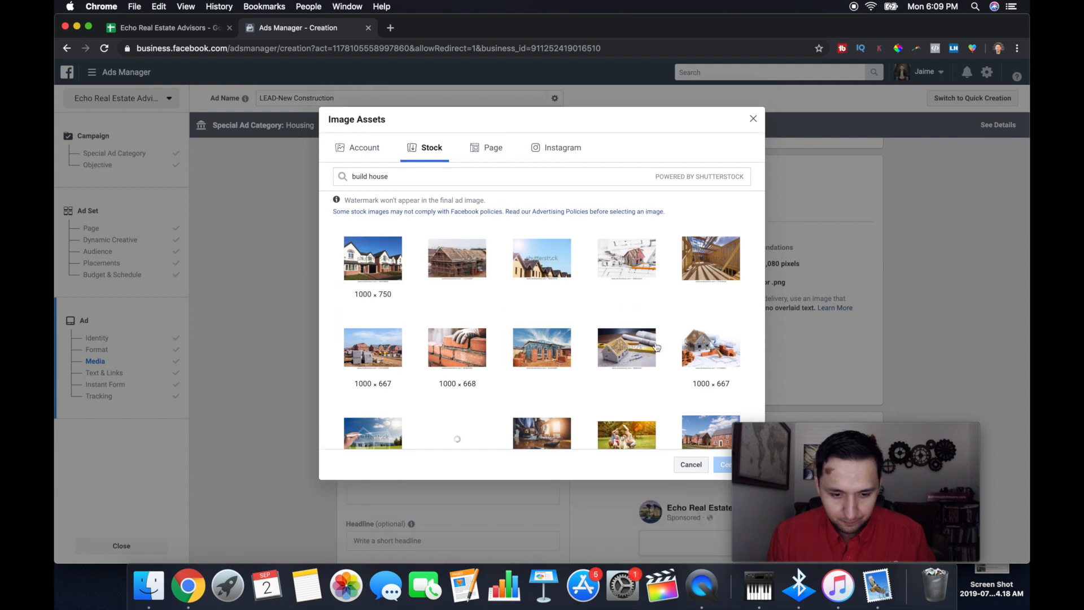
pyautogui.click(720, 343)
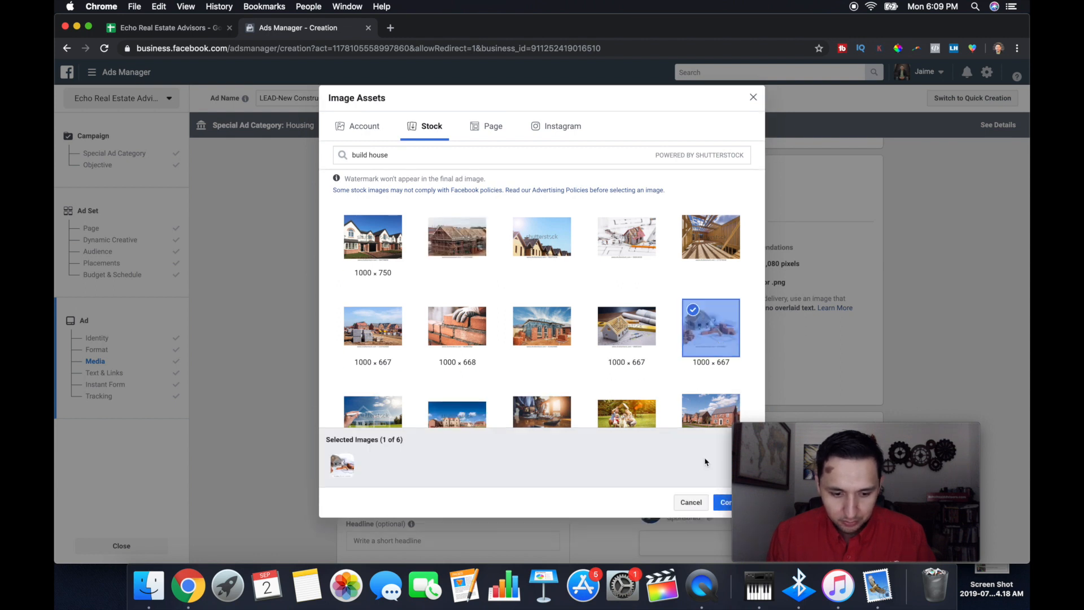
pyautogui.scroll(-2, 575, 367)
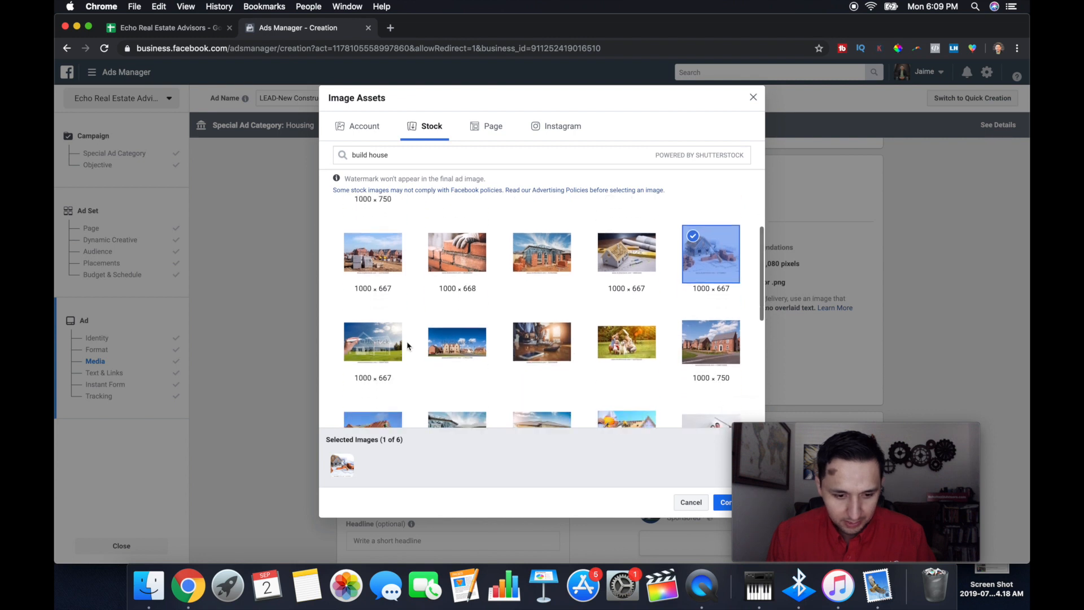
pyautogui.click(727, 502)
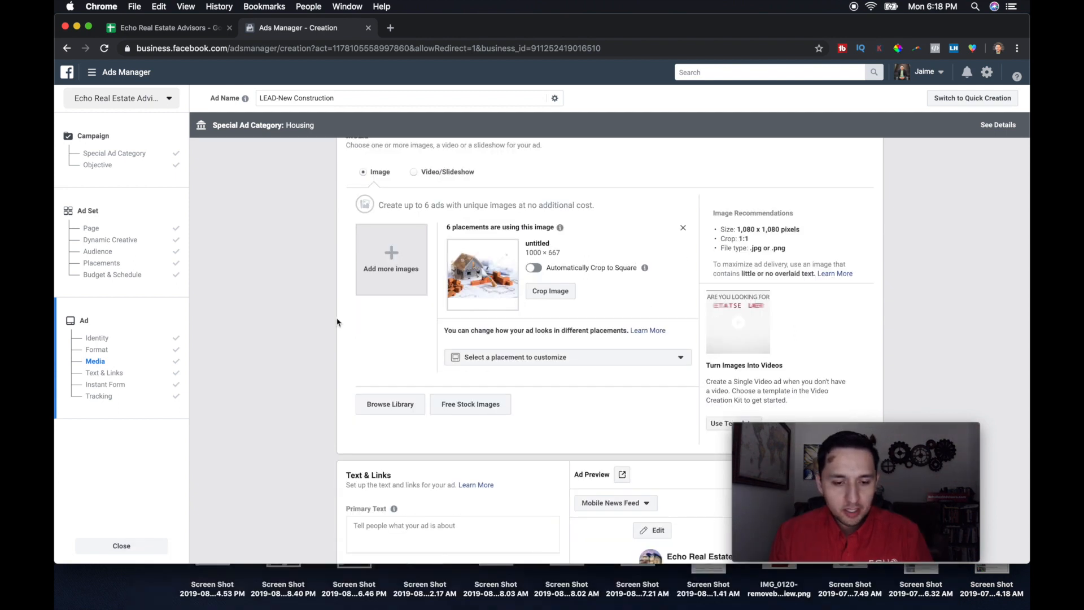
# Fill the ad's primary text with the Lakeridge Home Buyers copy about brand new homes starting at $300,000, including incentives and limited time offer.
pyautogui.scroll(-5, 337, 322)
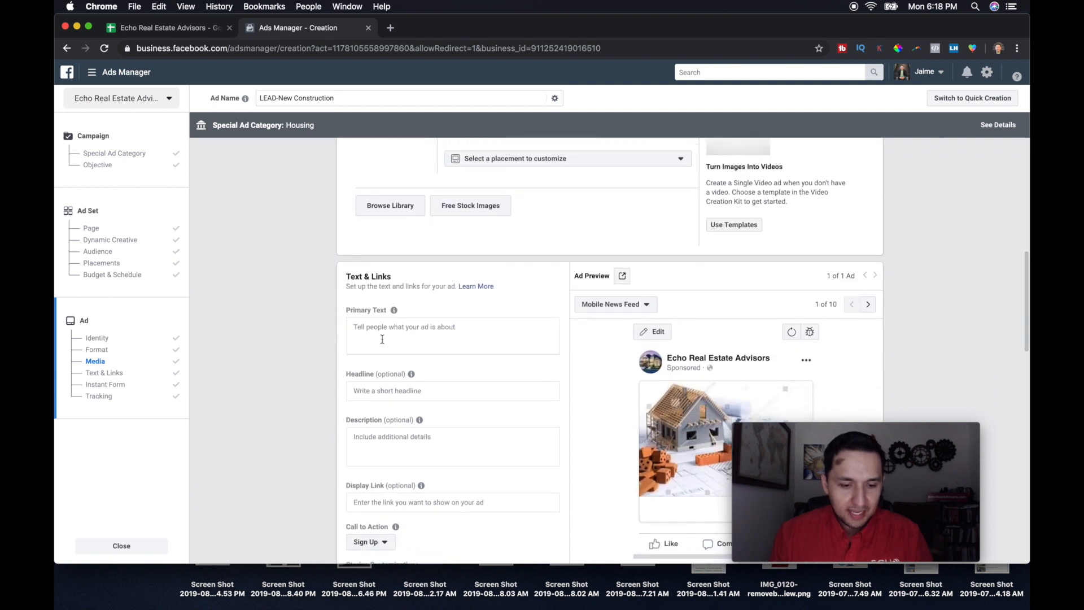
pyautogui.click(382, 336)
pyautogui.scroll(-2, 383, 335)
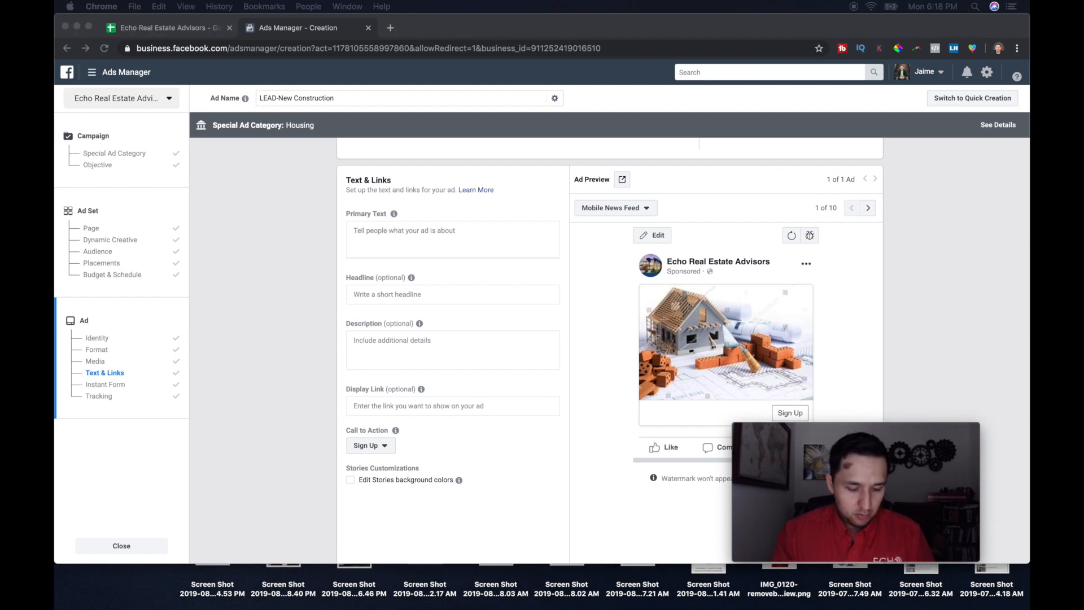
pyautogui.click(387, 252)
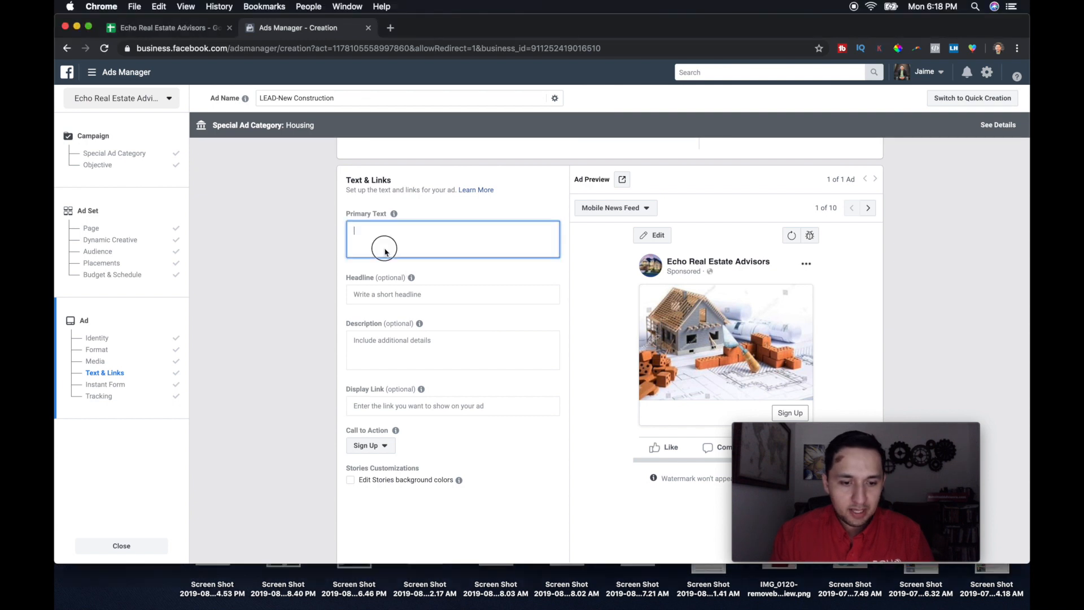
pyautogui.write('Lakeridge Home Buyers ‼  Stunning BRAND NEW Homes in Desirable Lakeridge Starting at $300,000   Most Homes Qualify for:   ✅ Credit towards closing costs ✅ Mortgage programs with down payment assistance ✅ Appliance package  ✅ Blinds package    ⚠ Limited Time Offer⚠  There\'s never been a better time to own a NEW home.  Click "Learn More" for more pics, floor plans and schedule today!👇')
# Remove the surplus blank lines in the primary text around the Most Homes Qualify for list and before the Limited Time Offer line.
pyautogui.click(365, 294)
pyautogui.press('BackSpace')
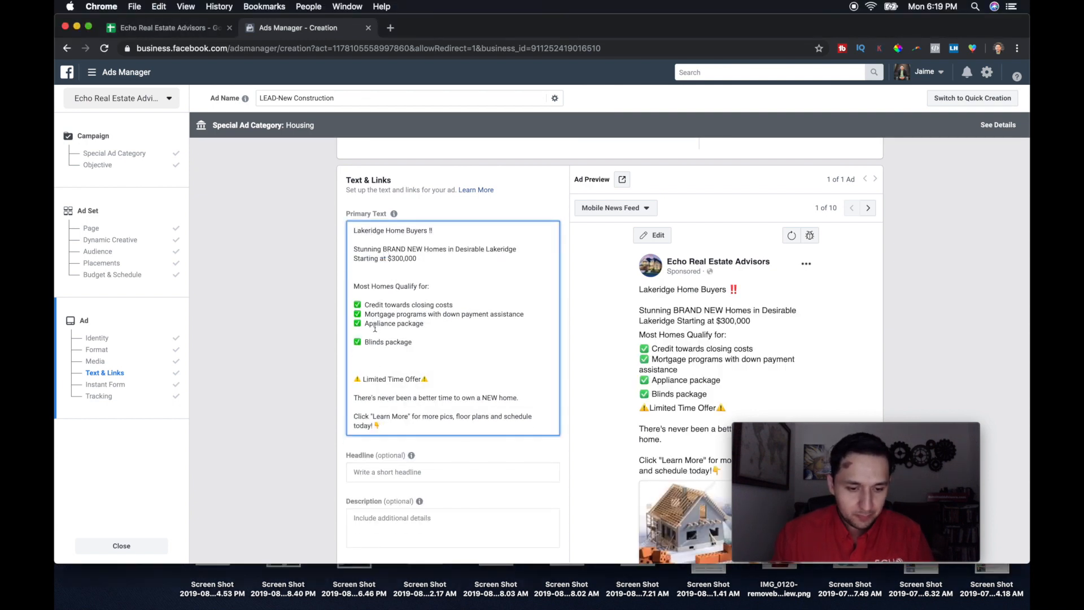
pyautogui.press('BackSpace')
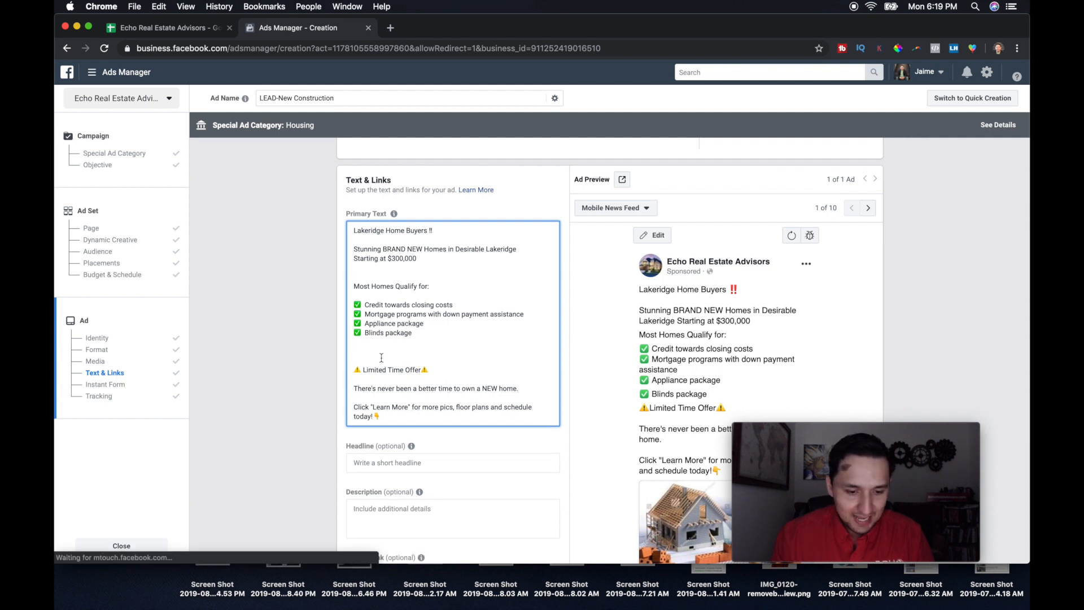
pyautogui.click(379, 355)
pyautogui.press('BackSpace')
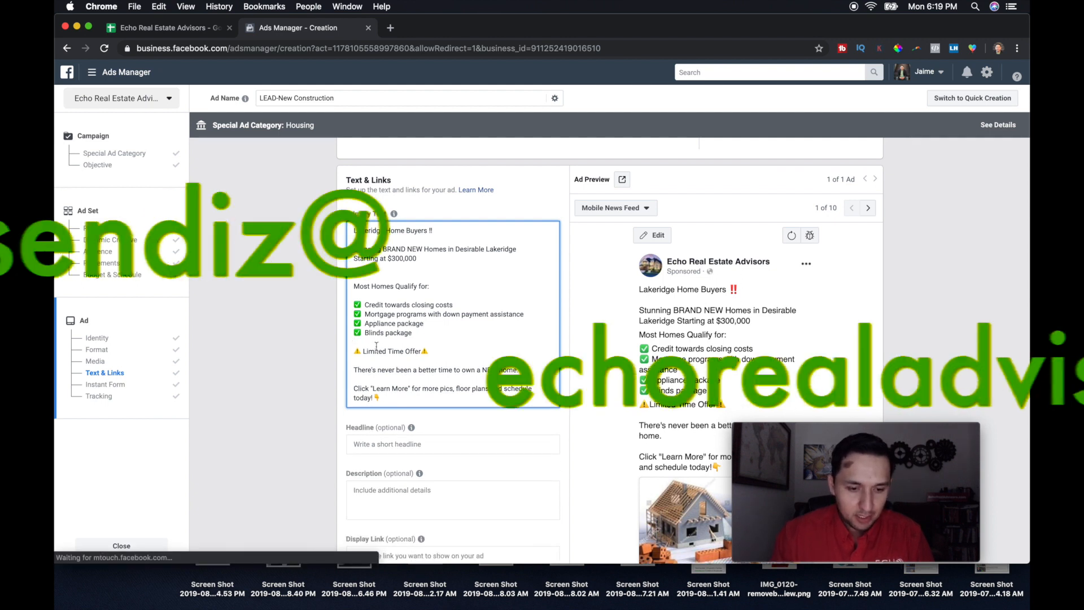
pyautogui.click(365, 277)
pyautogui.press('BackSpace')
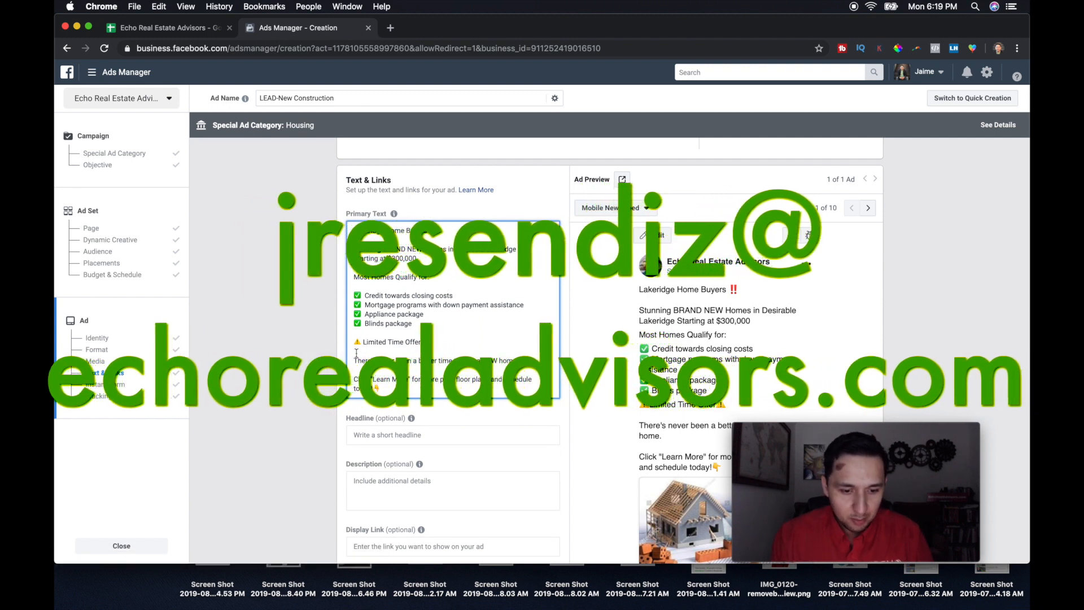
# Set the ad's headline to New Construction Homes!
pyautogui.scroll(-1, 365, 362)
pyautogui.scroll(-1, 407, 188)
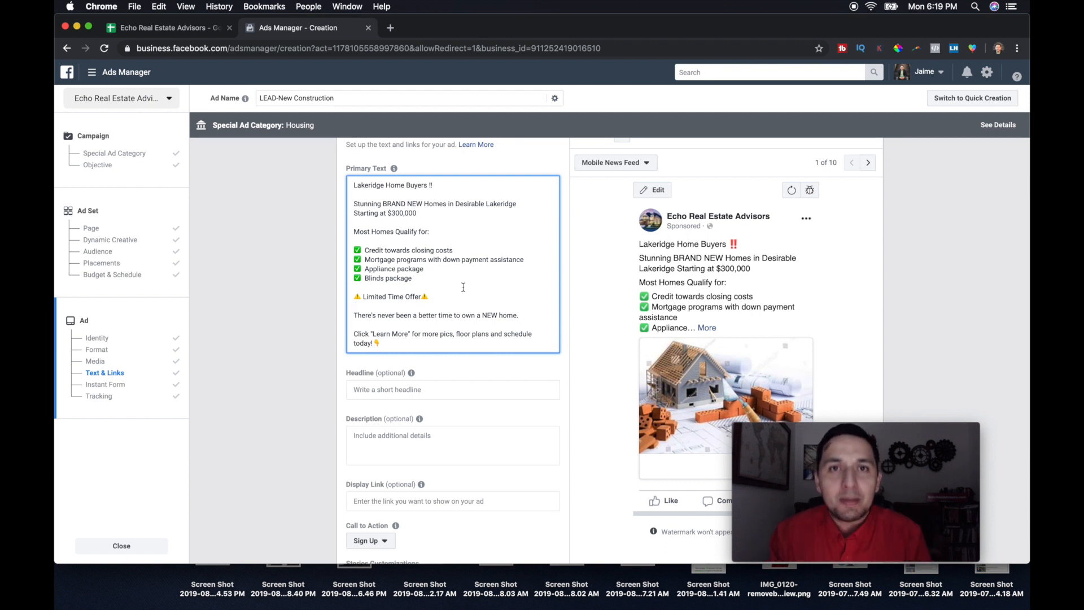
pyautogui.scroll(-1, 463, 287)
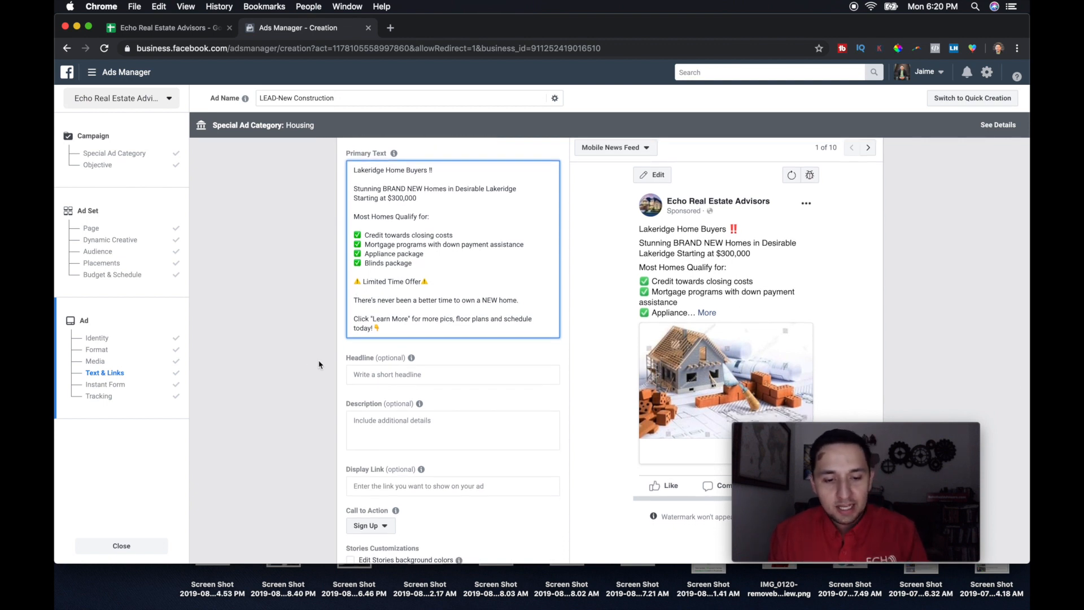
pyautogui.scroll(-2, 319, 365)
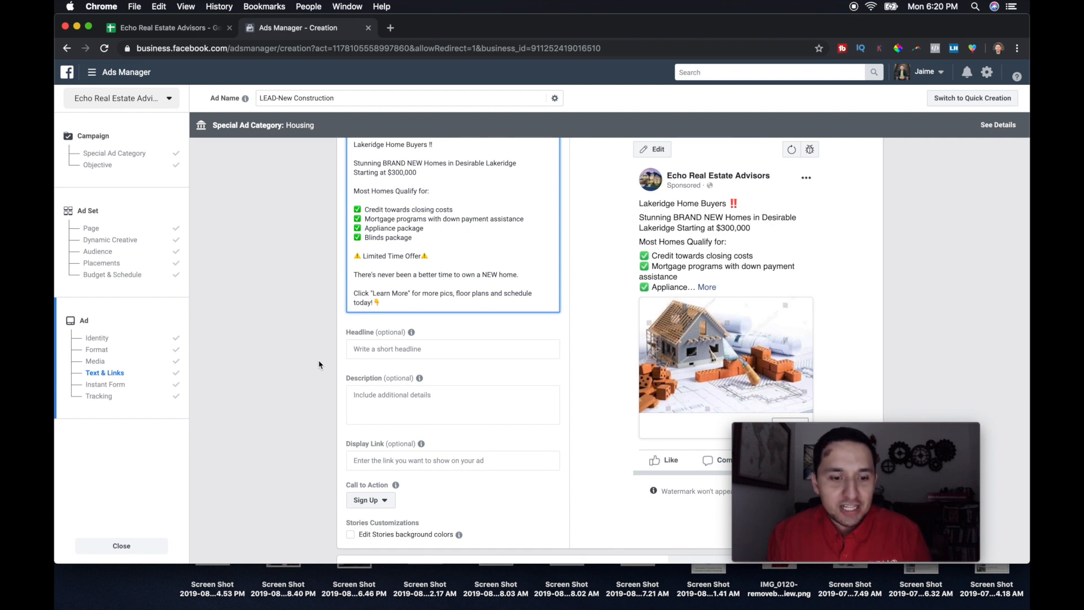
pyautogui.scroll(-5, 319, 365)
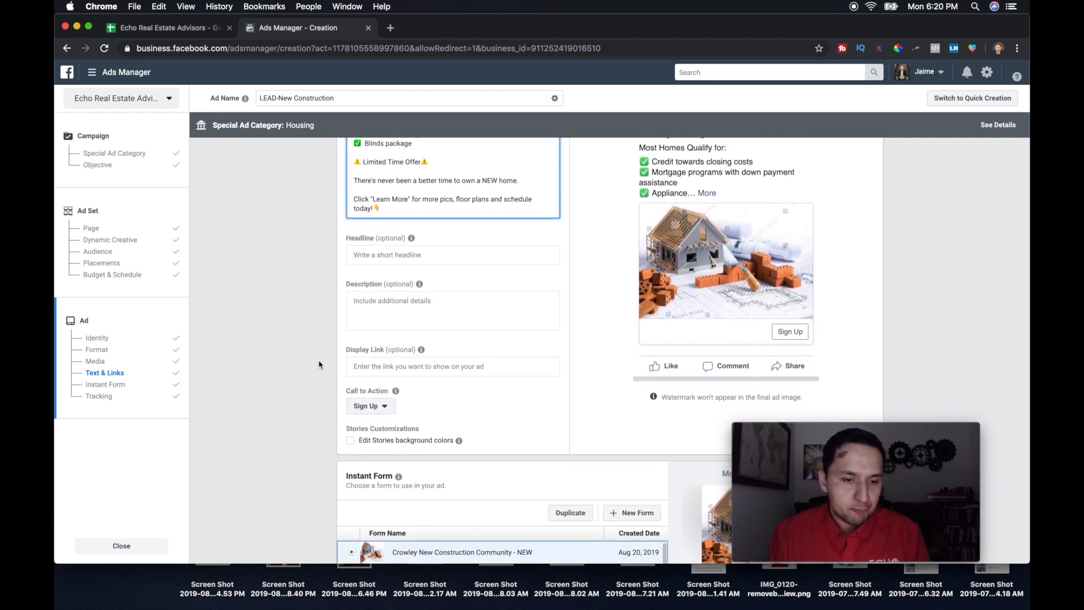
pyautogui.click(365, 252)
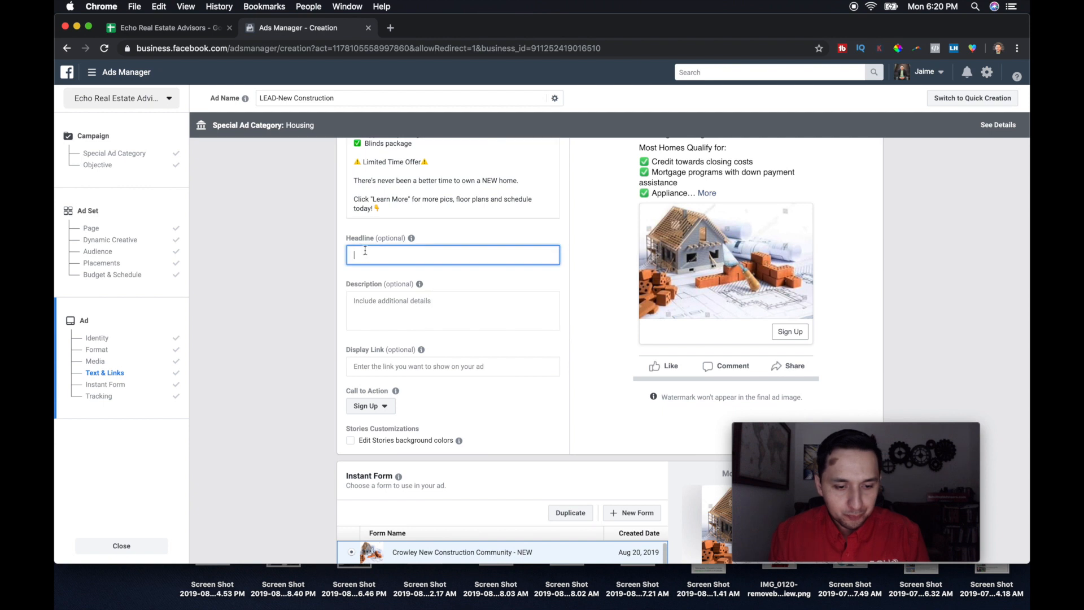
pyautogui.write('New Co')
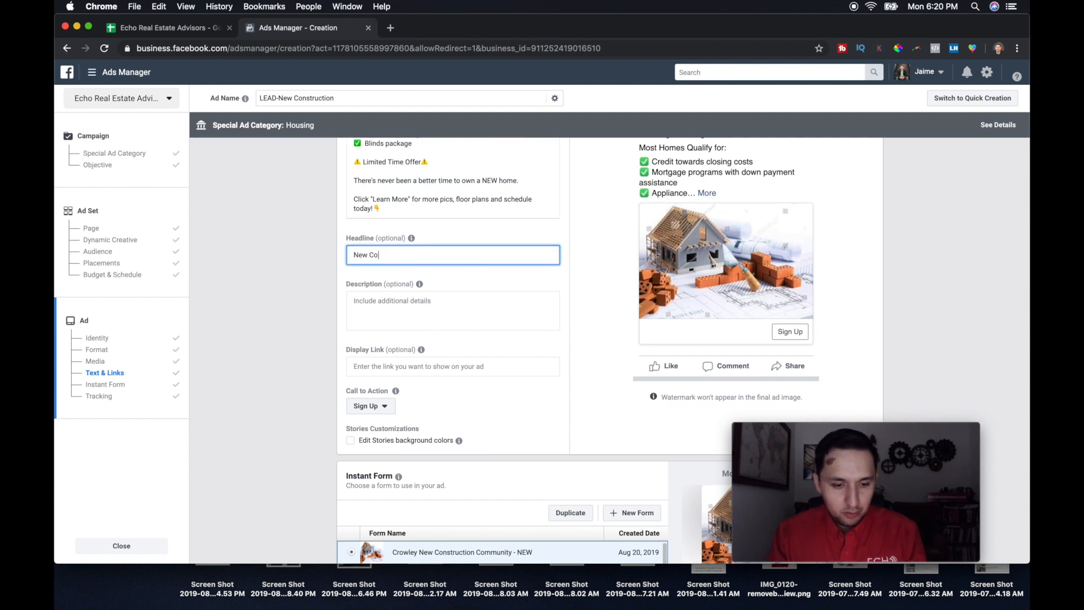
pyautogui.write('nstruction ')
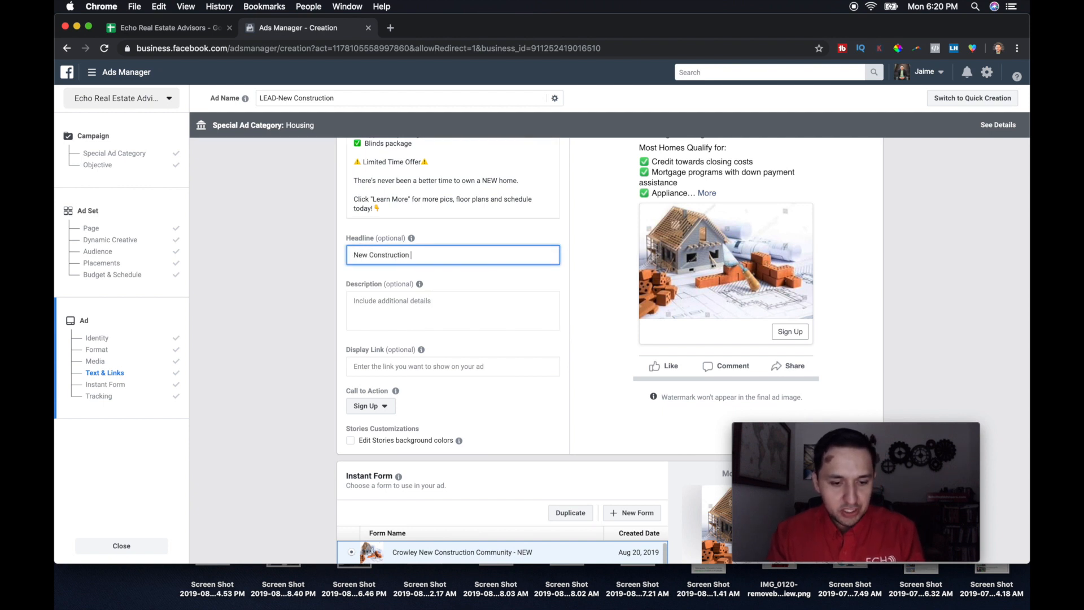
pyautogui.write('Homes!')
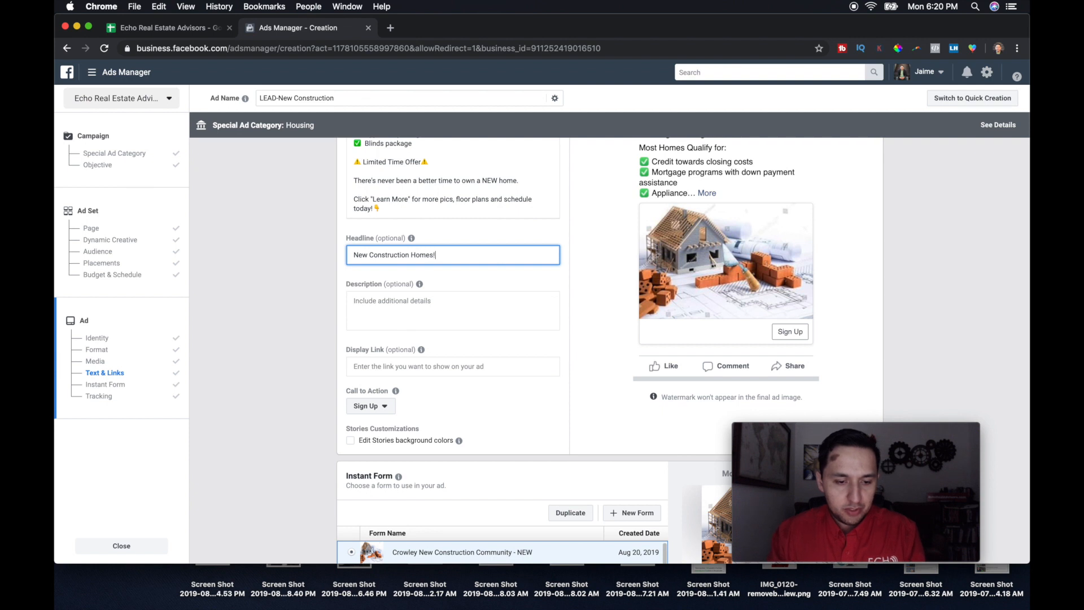
# Enter Limited Time Offer as the ad's description.
pyautogui.click(381, 301)
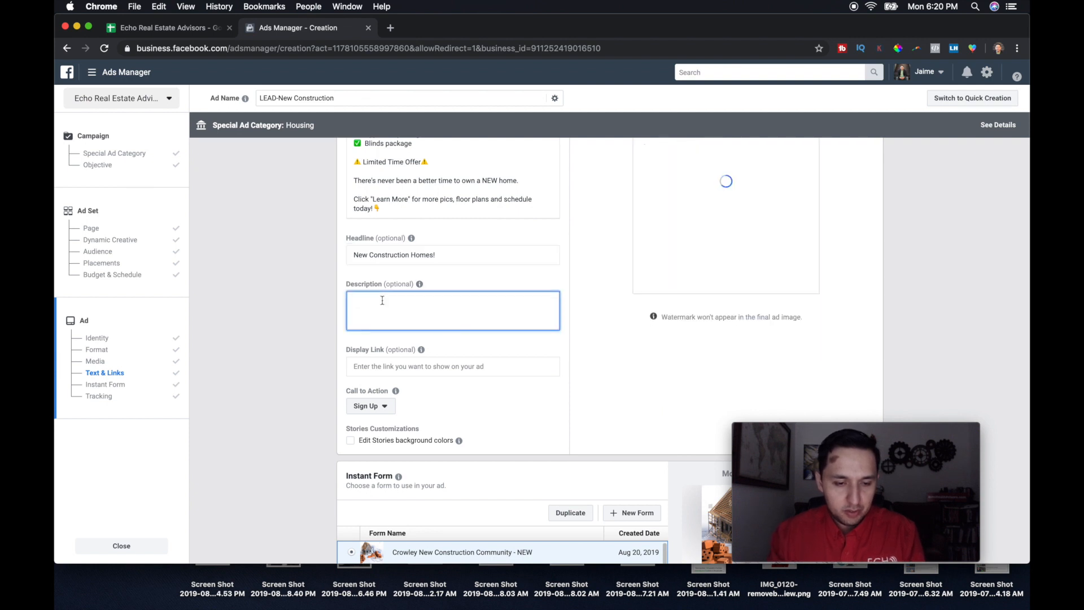
pyautogui.write('Limite')
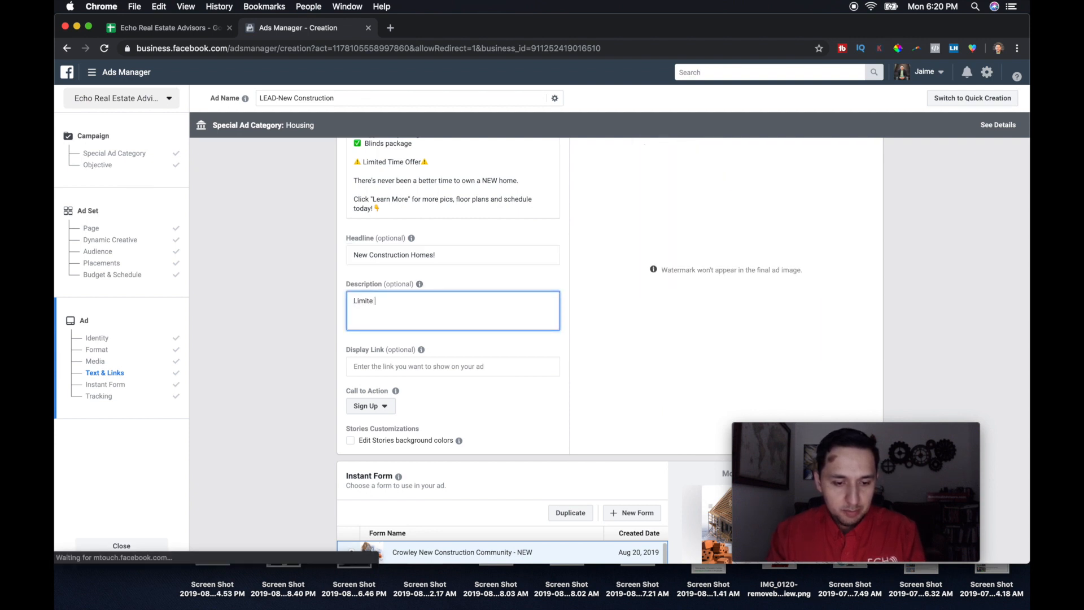
pyautogui.write('d Time Offer')
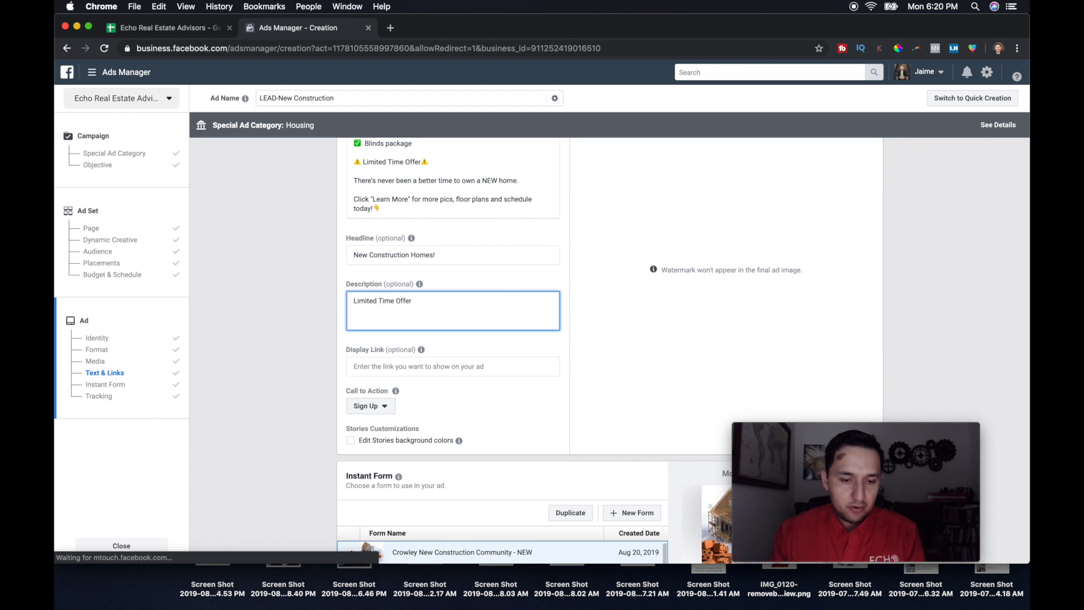
pyautogui.click(306, 356)
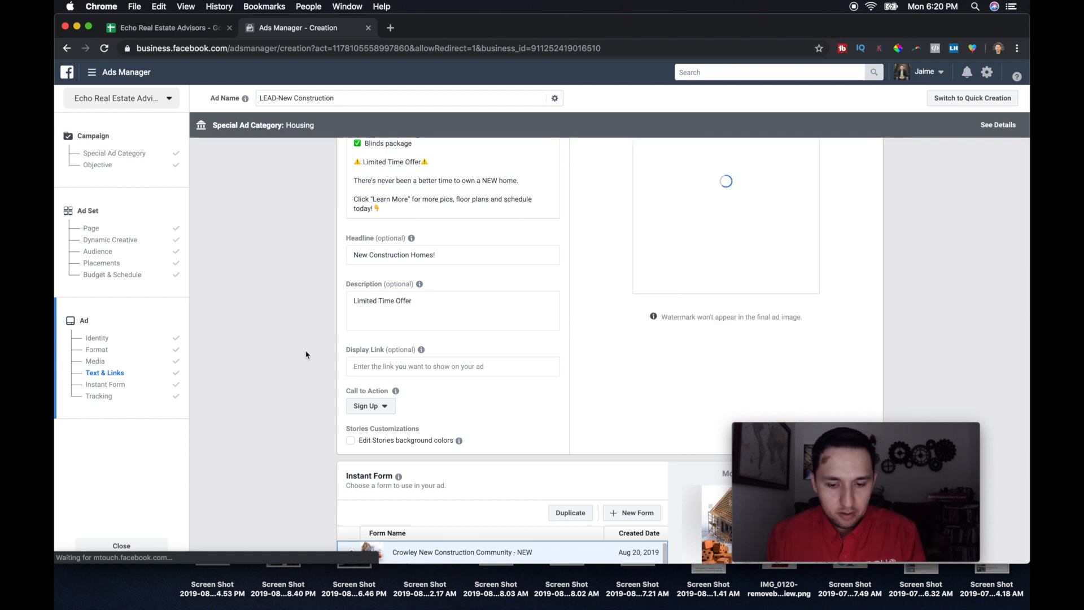
# Check the ad preview with the new texts and set the call to action to Learn More.
pyautogui.scroll(3, 306, 355)
pyautogui.scroll(-1, 306, 354)
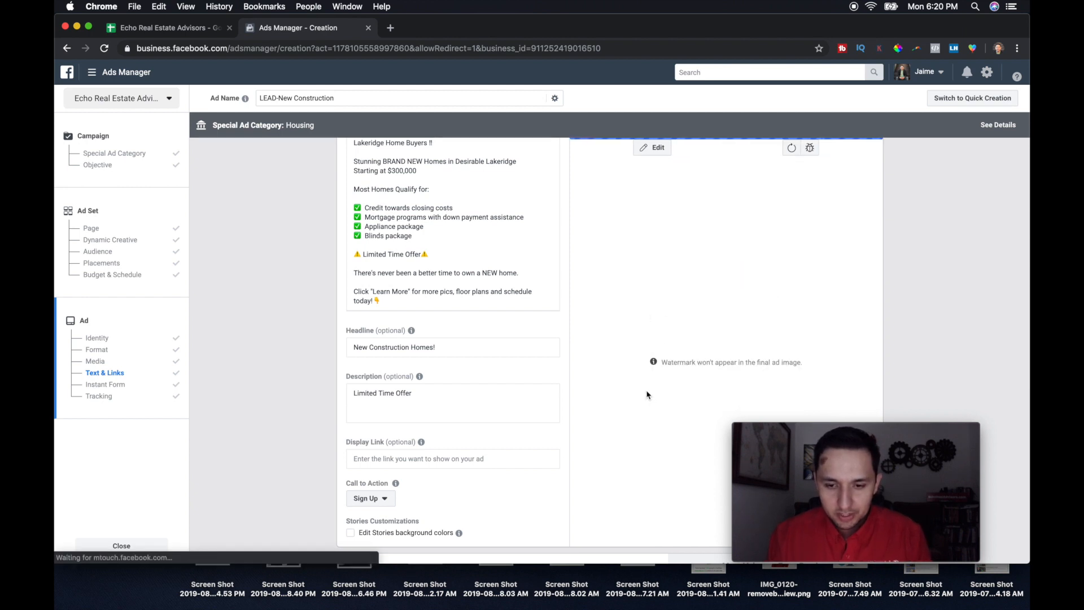
pyautogui.scroll(-1, 647, 395)
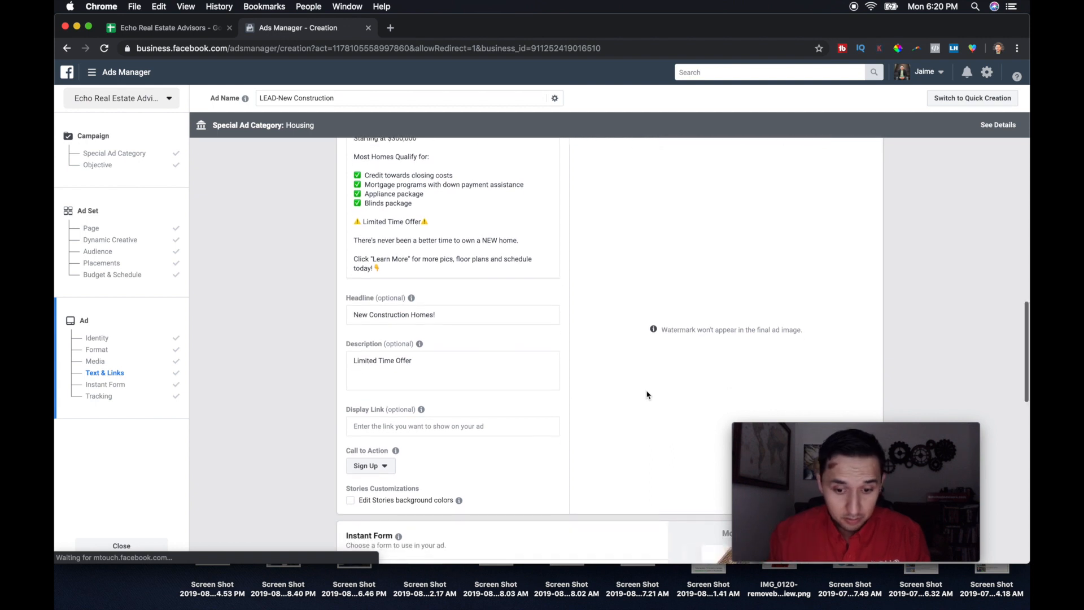
pyautogui.scroll(-3, 648, 395)
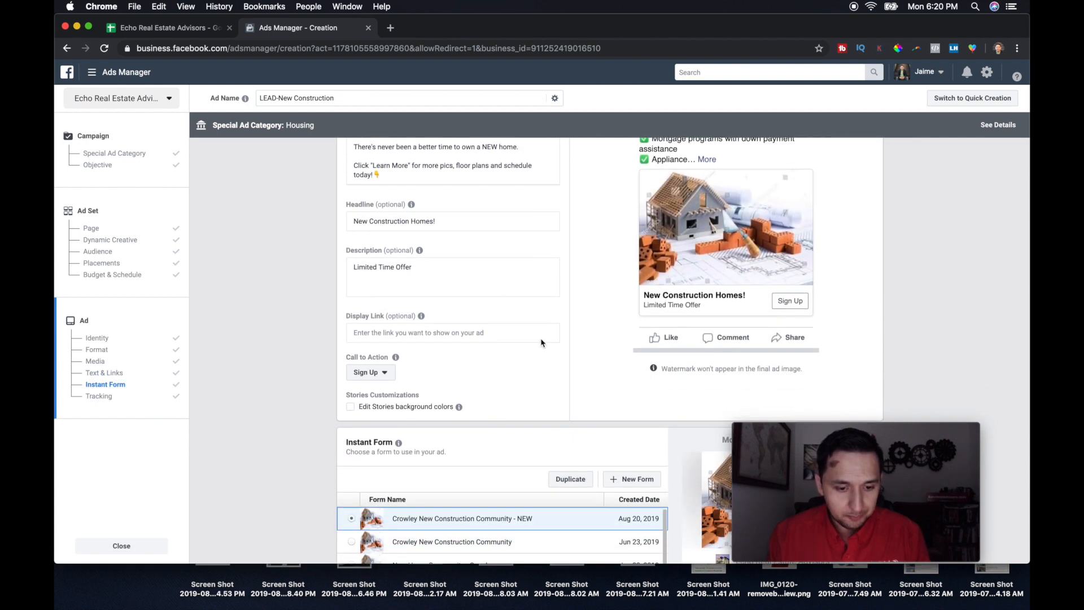
pyautogui.scroll(-3, 541, 342)
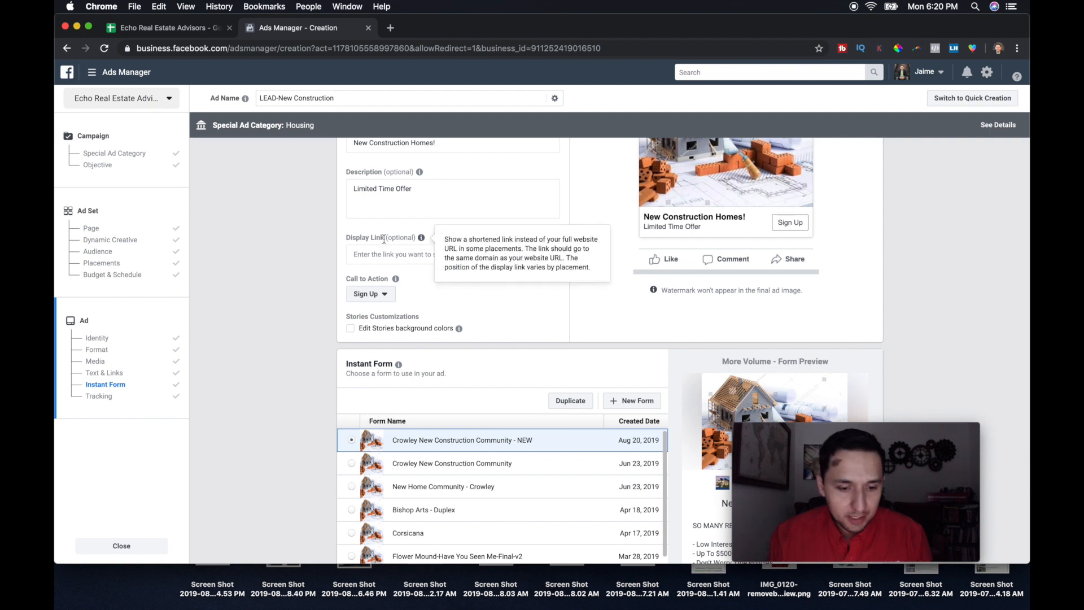
pyautogui.click(376, 296)
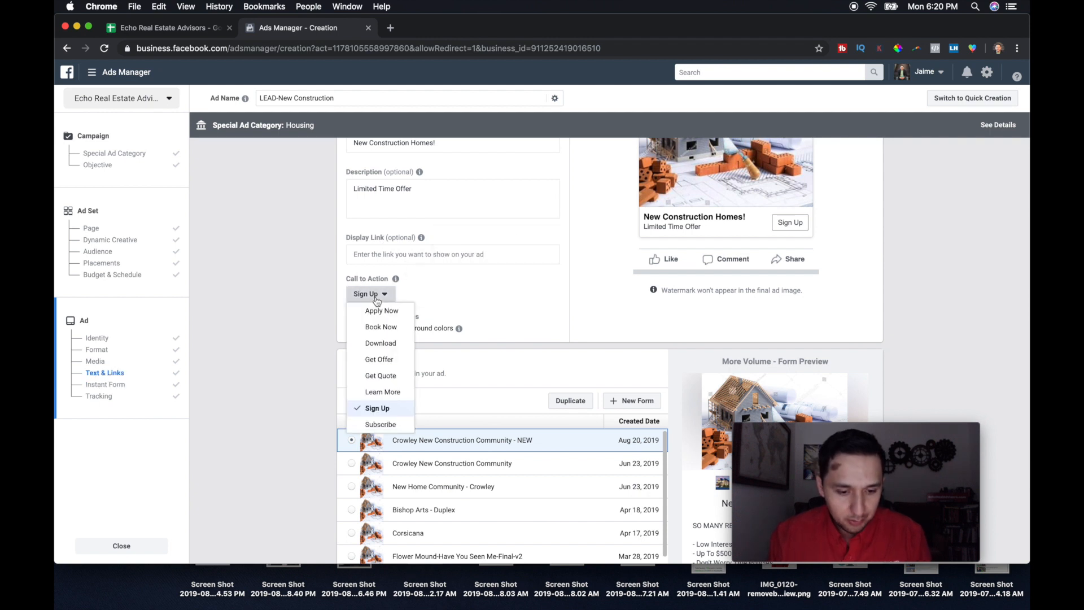
pyautogui.click(383, 392)
# Create a new instant form for the ad and name it New Construction-Lakeridge.
pyautogui.scroll(-5, 301, 401)
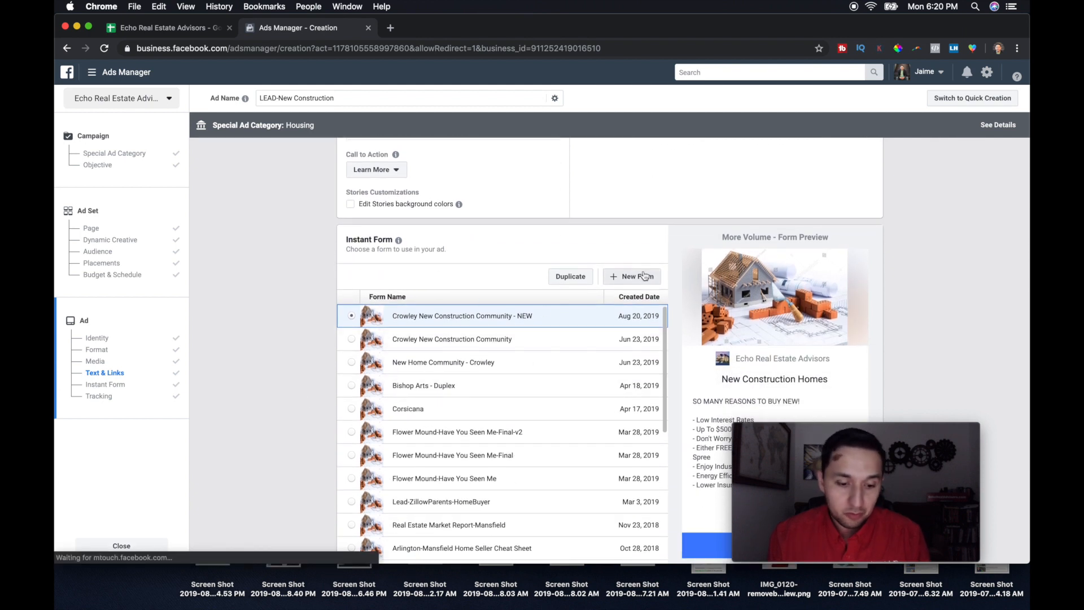
pyautogui.click(644, 276)
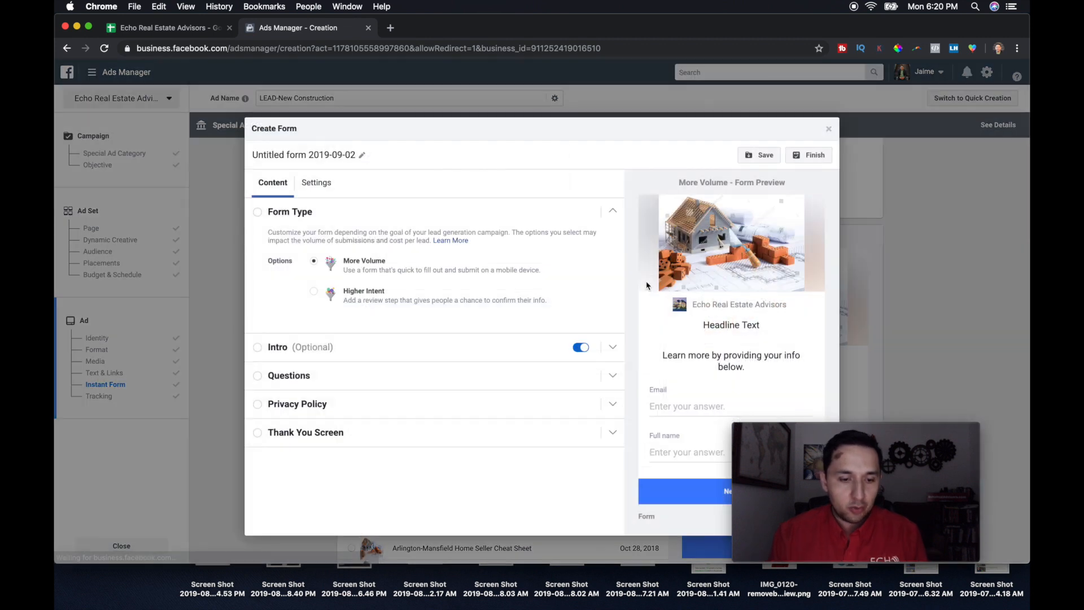
pyautogui.click(319, 152)
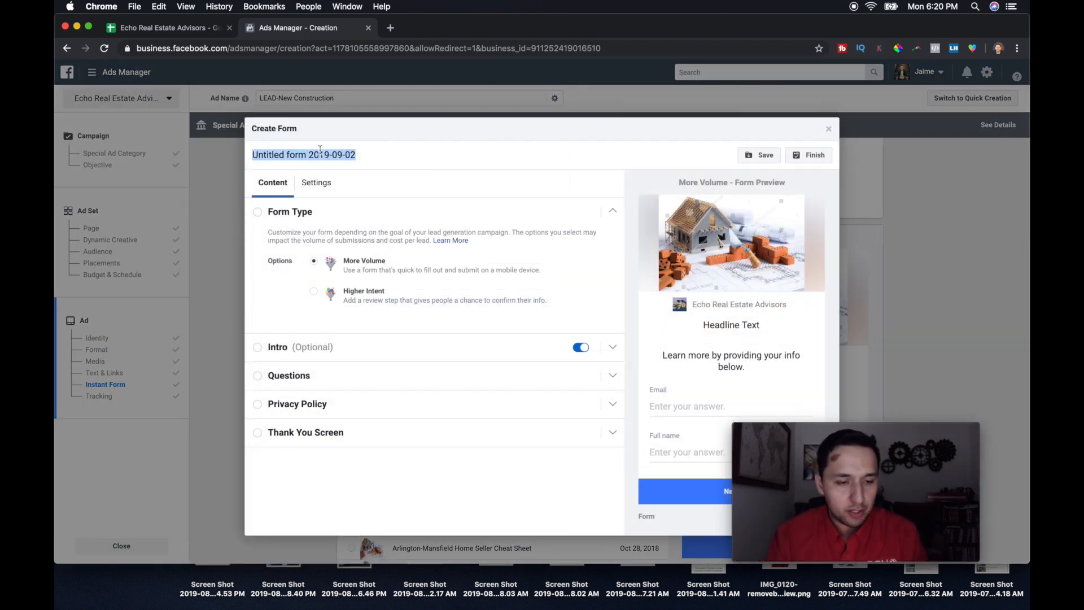
pyautogui.write('n')
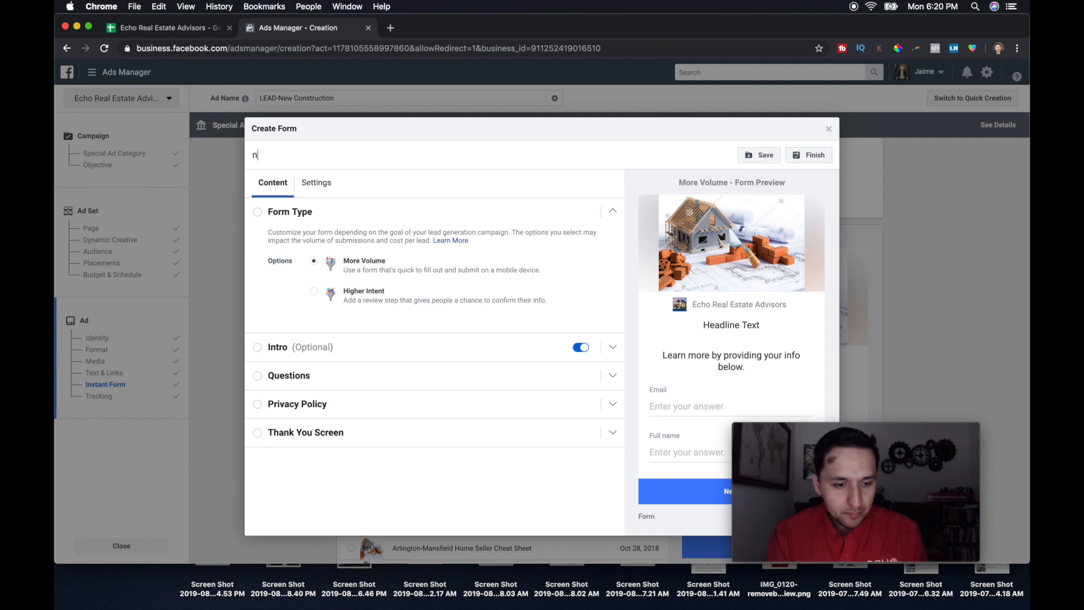
pyautogui.press('BackSpace')
pyautogui.write('NEWE')
pyautogui.press('BackSpace')
pyautogui.press('BackSpace')
pyautogui.press('BackSpace')
pyautogui.write('e')
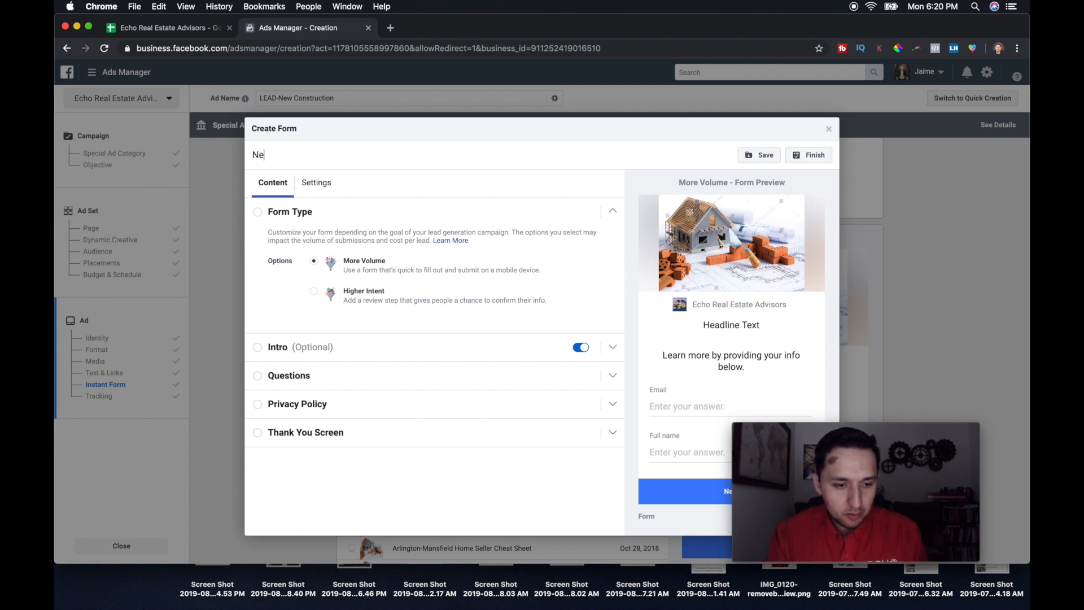
pyautogui.write('w Constrcution')
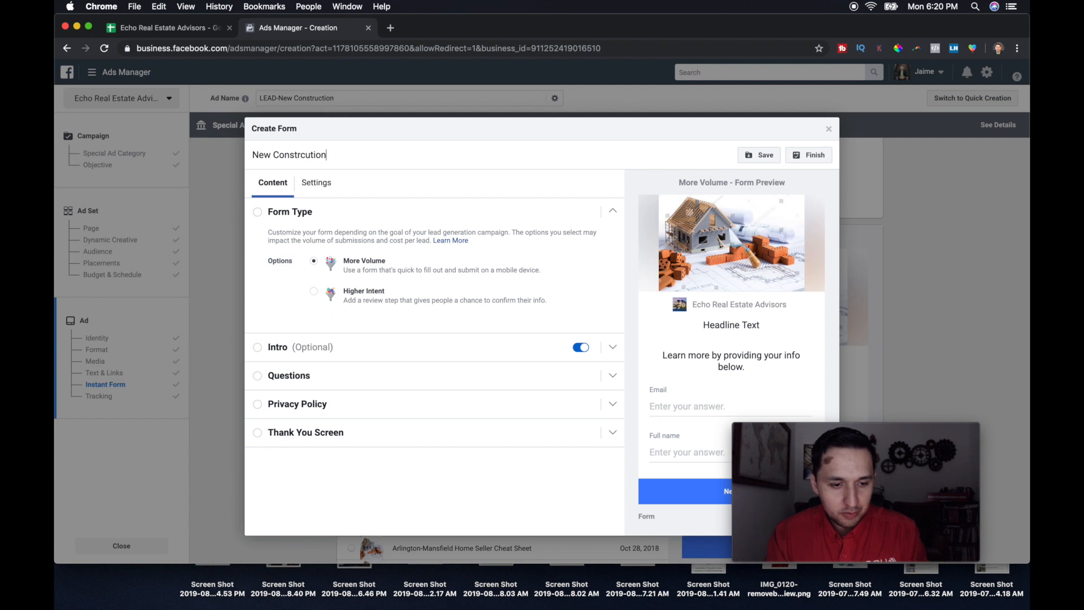
pyautogui.press('BackSpace')
pyautogui.press('BackSpace')
pyautogui.press('BackSpace')
pyautogui.press('BackSpace')
pyautogui.press('BackSpace')
pyautogui.press('BackSpace')
pyautogui.press('BackSpace')
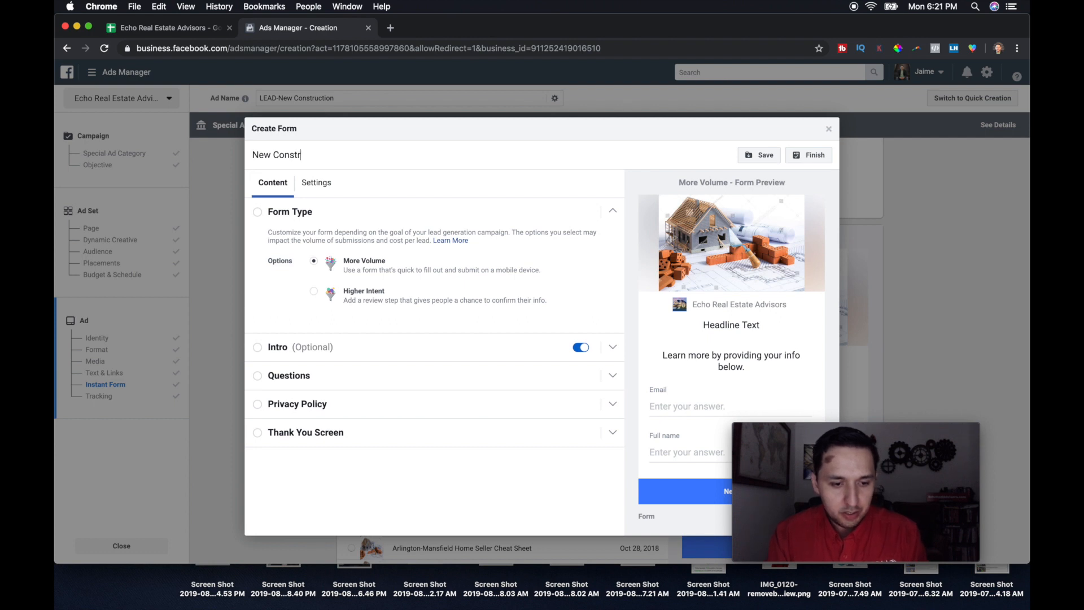
pyautogui.write('ruction-Lakew')
pyautogui.press('BackSpace')
pyautogui.write('ridge')
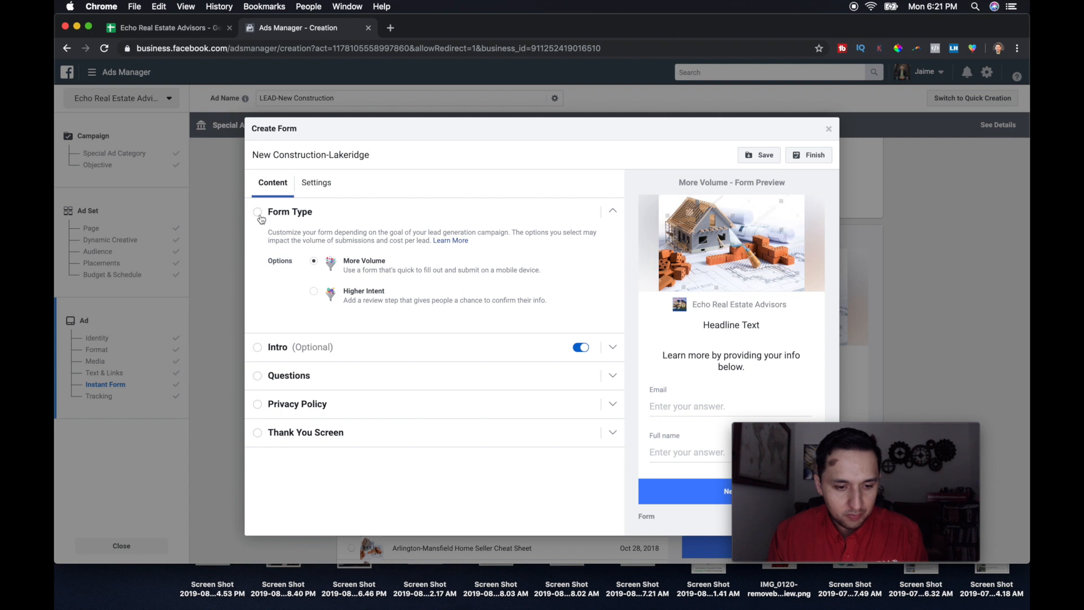
# Set the form's sharing to Open so anyone can submit it, and return to the form content.
pyautogui.click(316, 192)
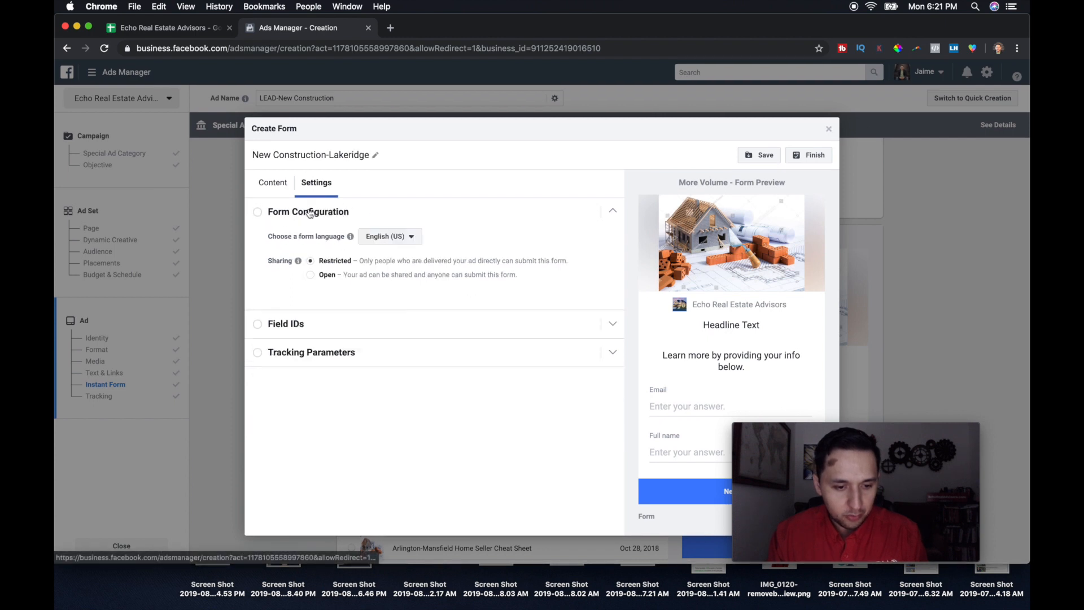
pyautogui.click(311, 276)
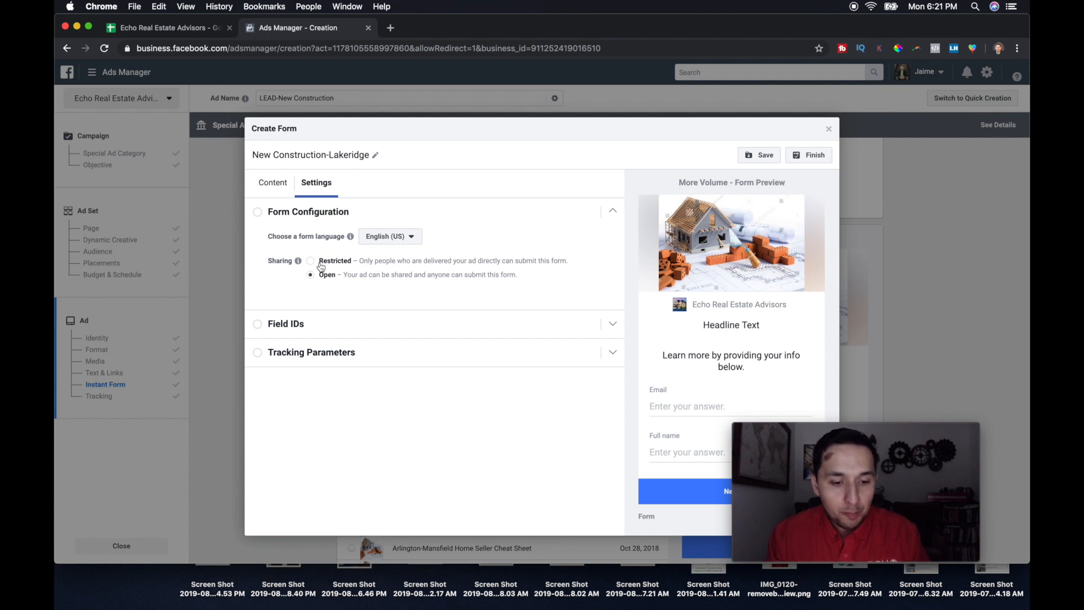
pyautogui.click(272, 184)
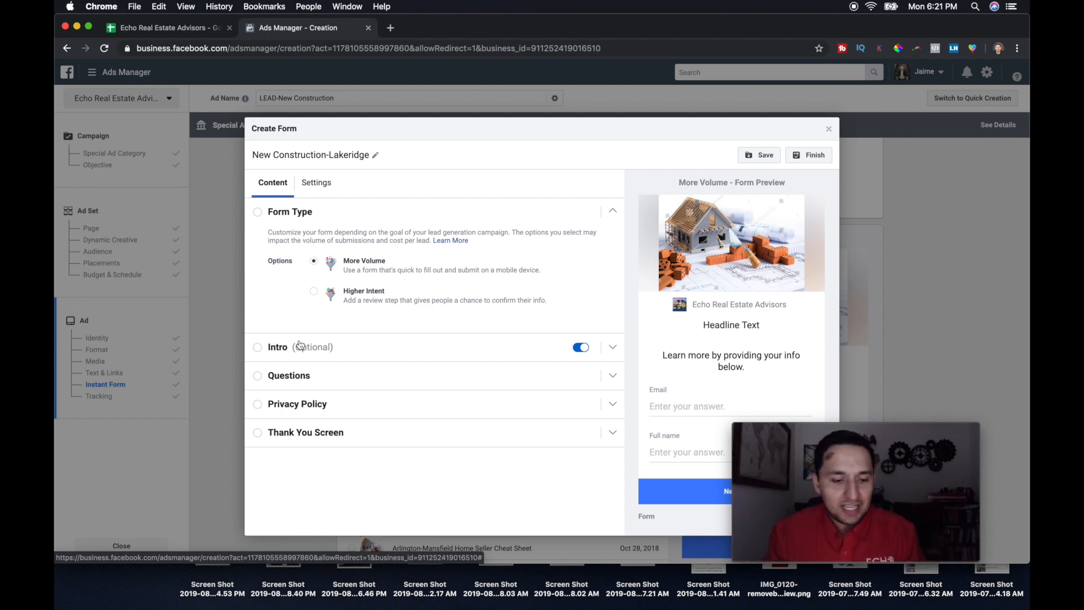
# Expand the form's Intro section and open its headline for editing.
pyautogui.click(280, 347)
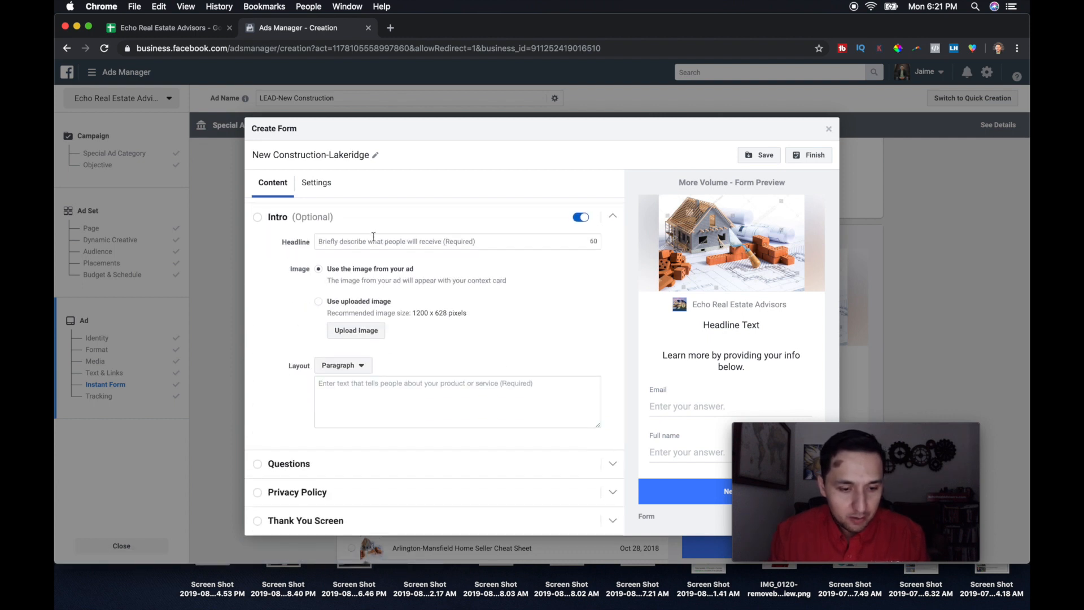
pyautogui.click(373, 237)
pyautogui.click(462, 219)
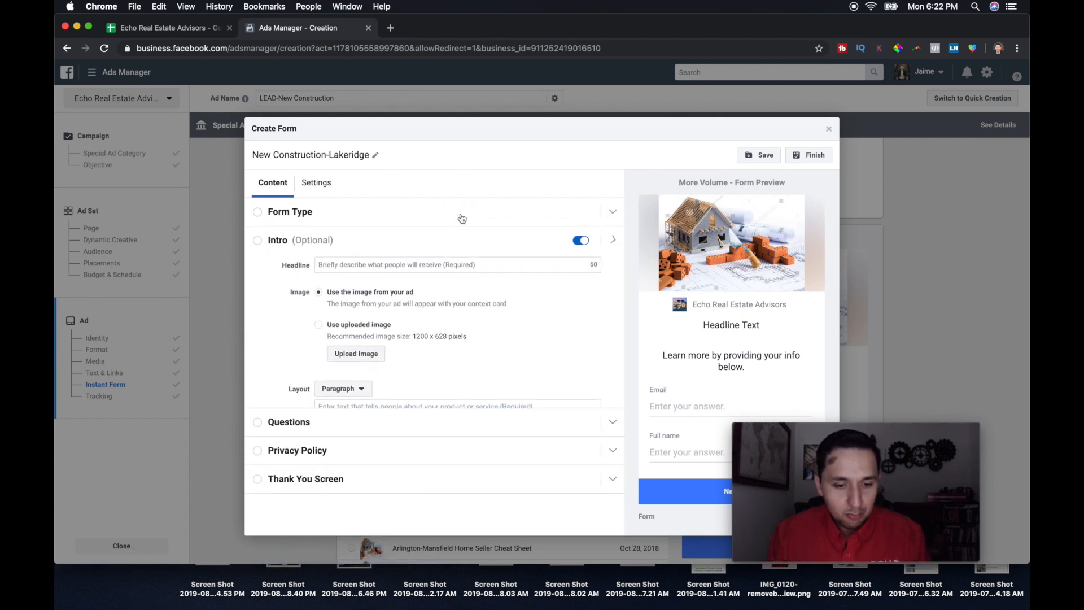
pyautogui.click(318, 242)
pyautogui.click(396, 270)
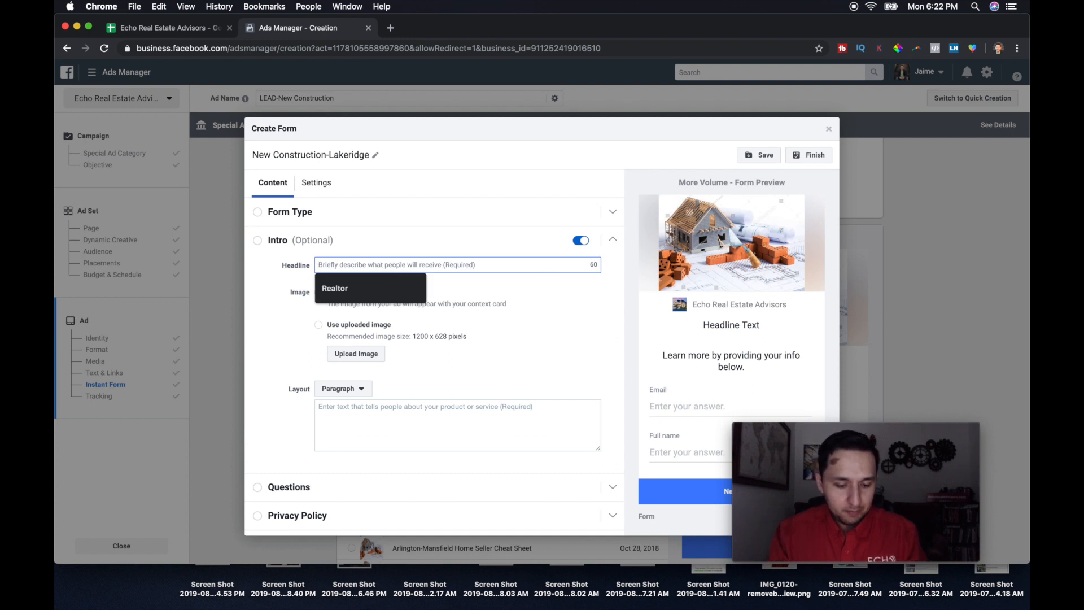
pyautogui.write('More F')
pyautogui.press('BackSpace')
pyautogui.press('BackSpace')
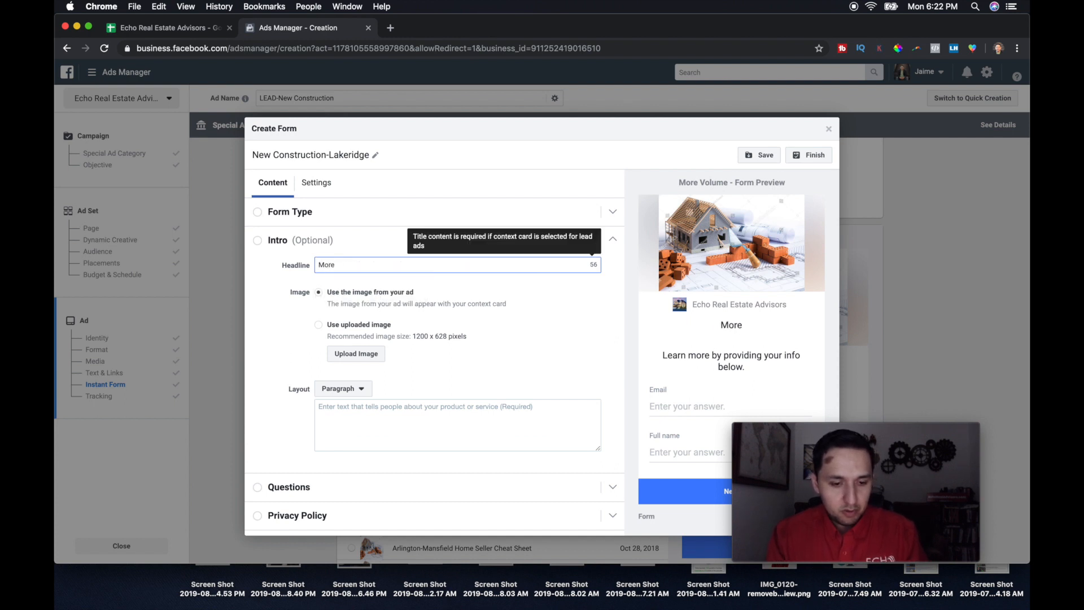
pyautogui.press('BackSpace')
pyautogui.press('BackSpace')
pyautogui.press('BackSpace')
pyautogui.press('BackSpace')
pyautogui.write('Want to See')
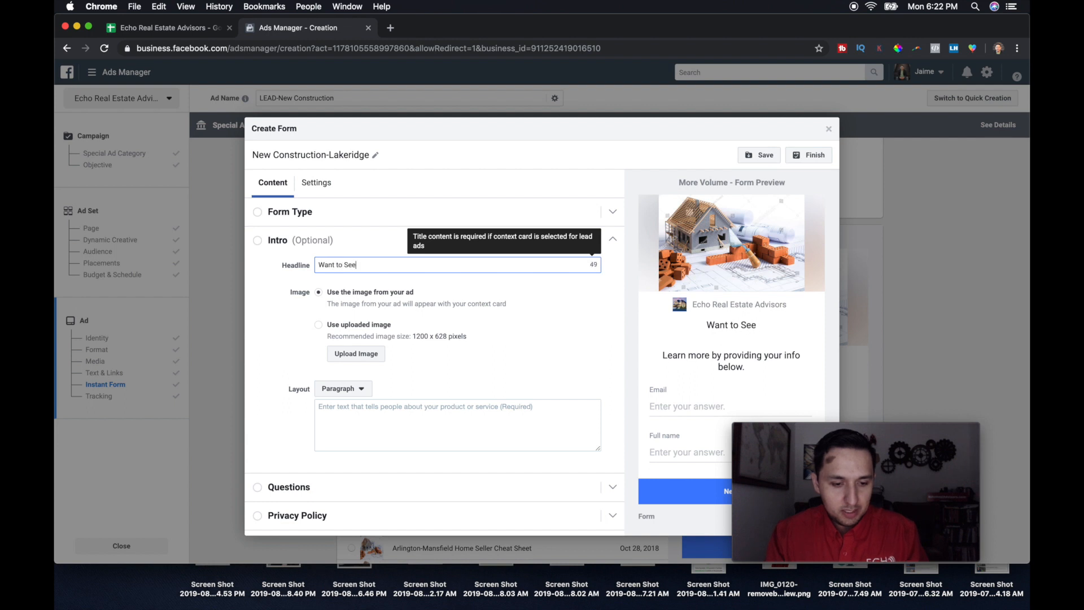
pyautogui.press('BackSpace')
pyautogui.press('BackSpace')
pyautogui.press('BackSpace')
pyautogui.press('BackSpace')
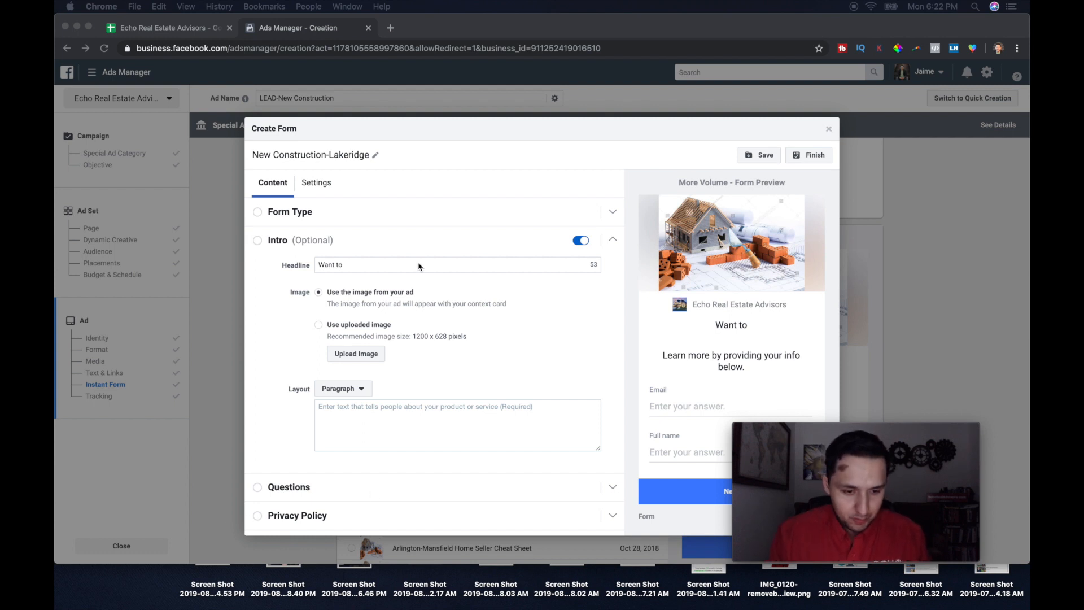
# Set the form's intro headline to "More pics, floor plans and schedule today below!".
pyautogui.moveTo(418, 266); pyautogui.dragTo(318, 266)
pyautogui.write('more pics, floor plans and schedule today')
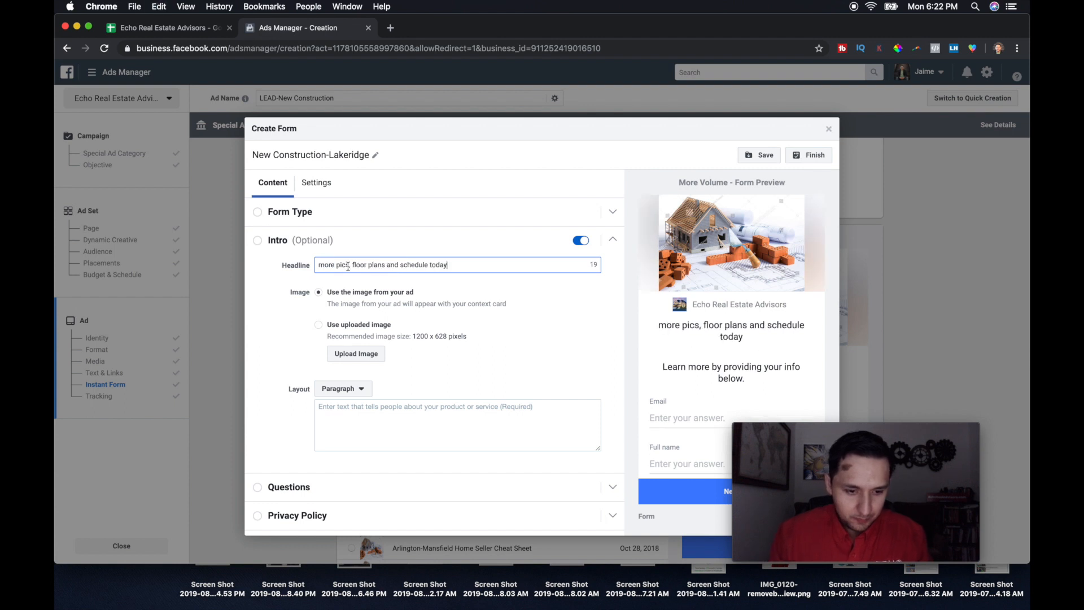
pyautogui.press('Delete')
pyautogui.write('M')
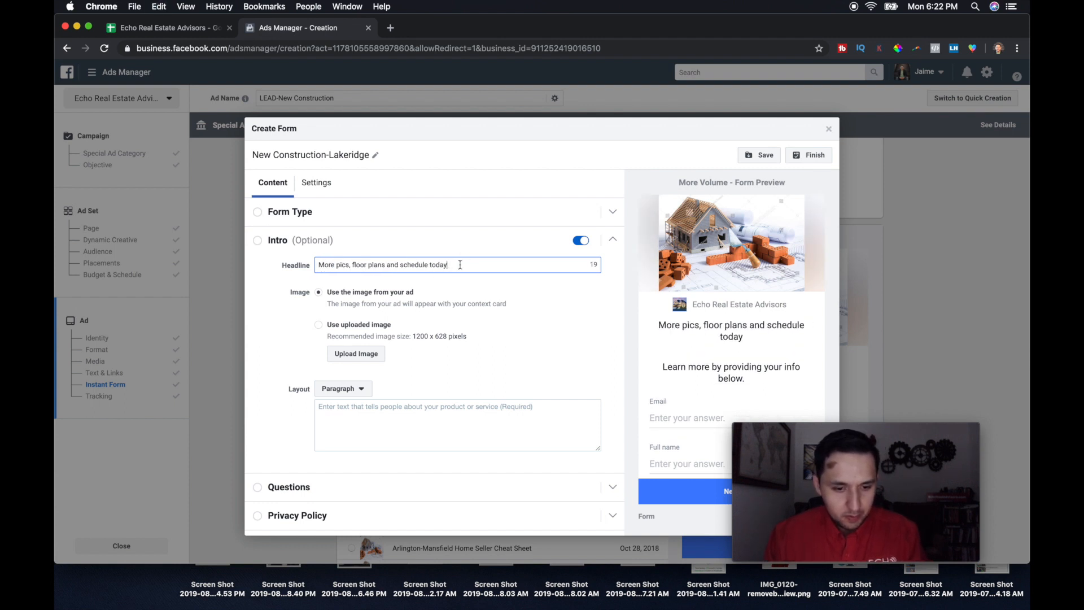
pyautogui.press('BackSpace')
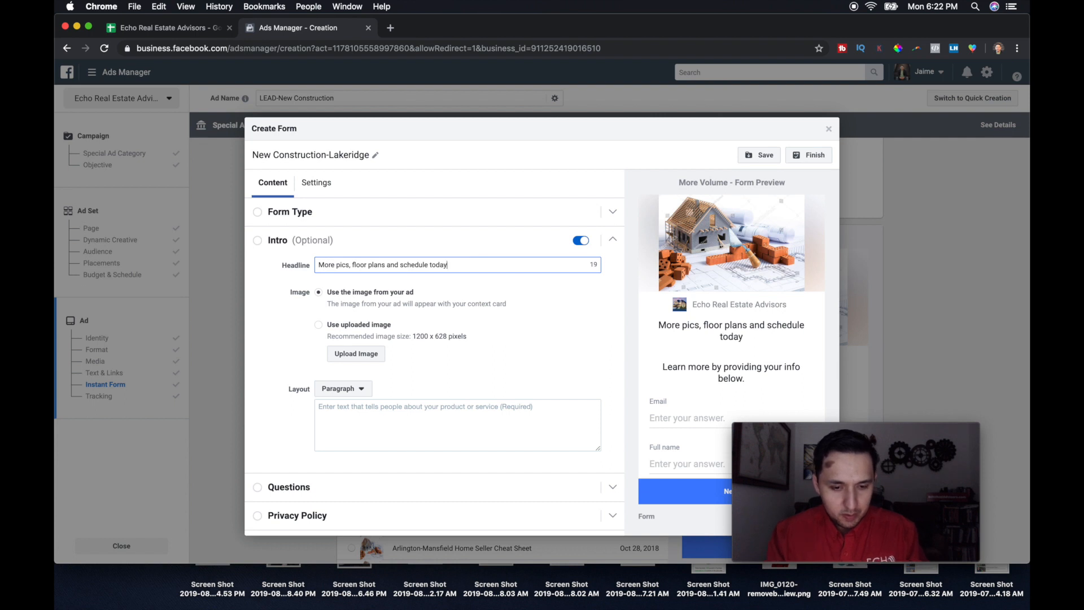
pyautogui.write('y below!')
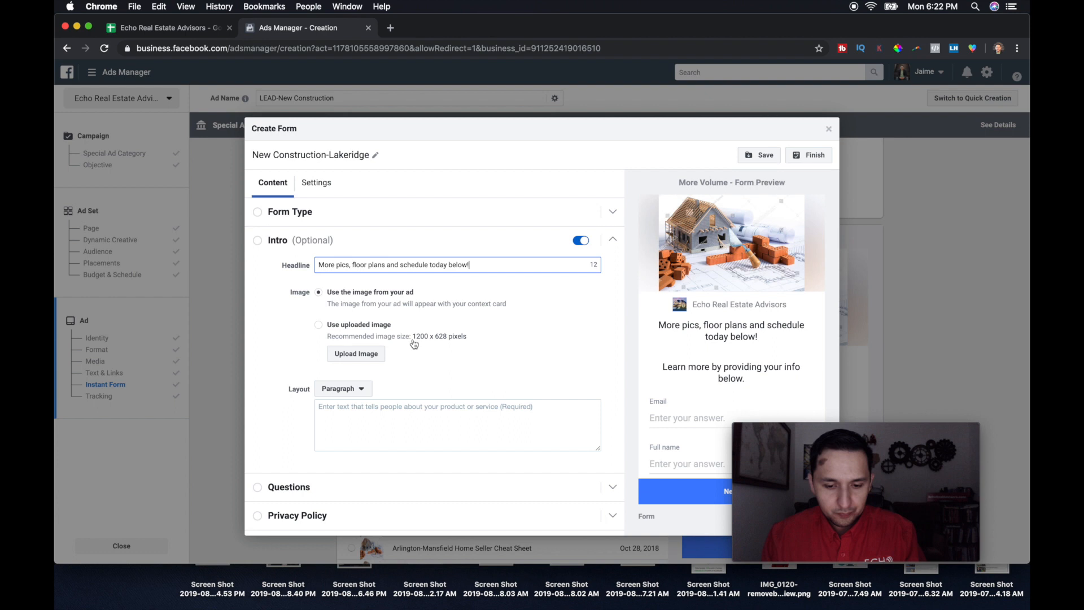
pyautogui.scroll(-1, 412, 346)
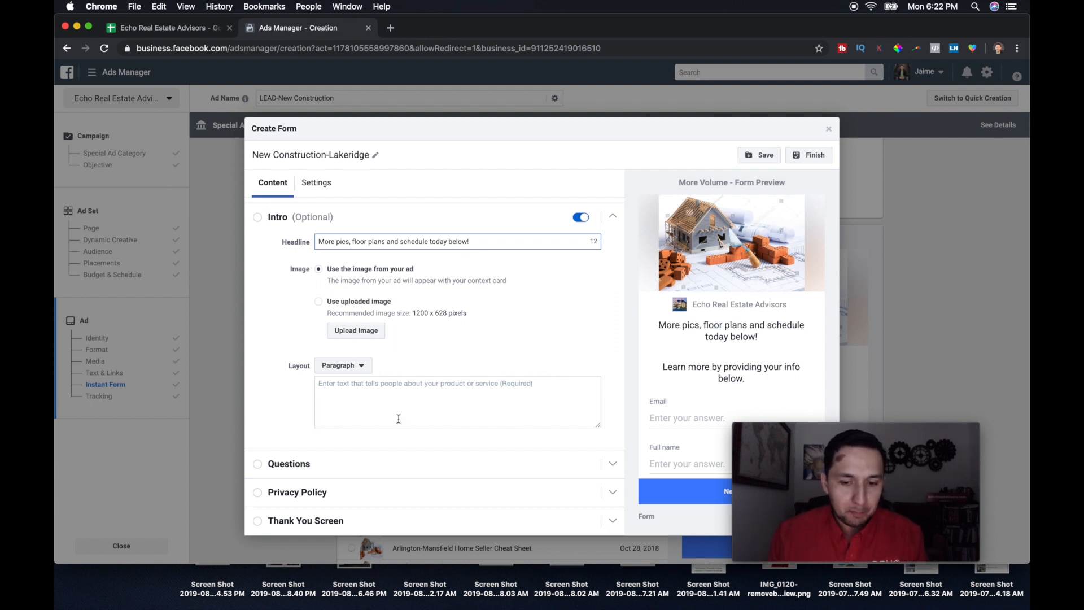
pyautogui.click(377, 401)
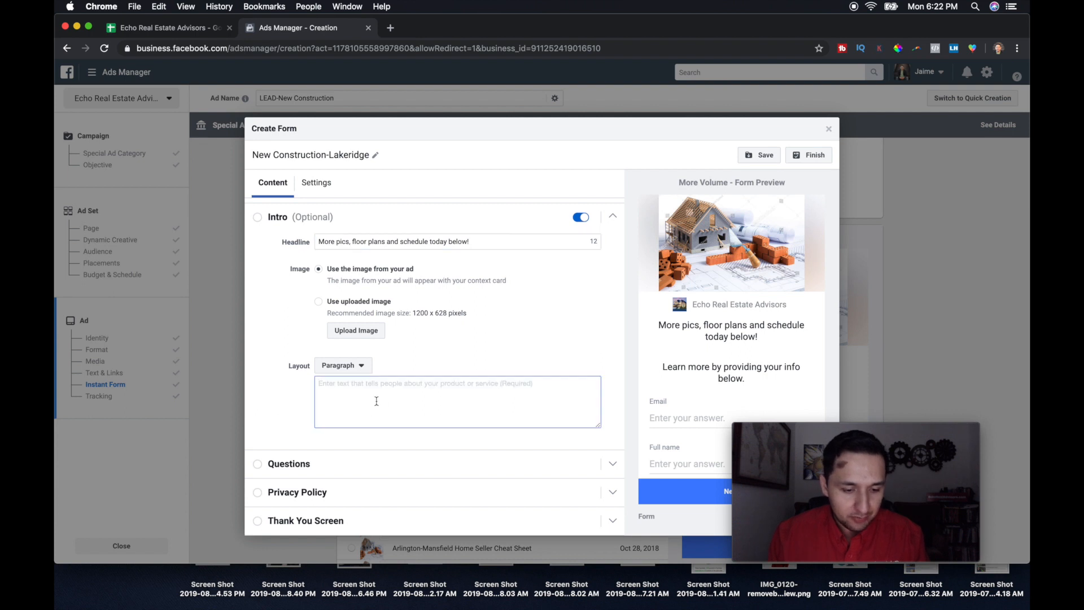
pyautogui.click(362, 367)
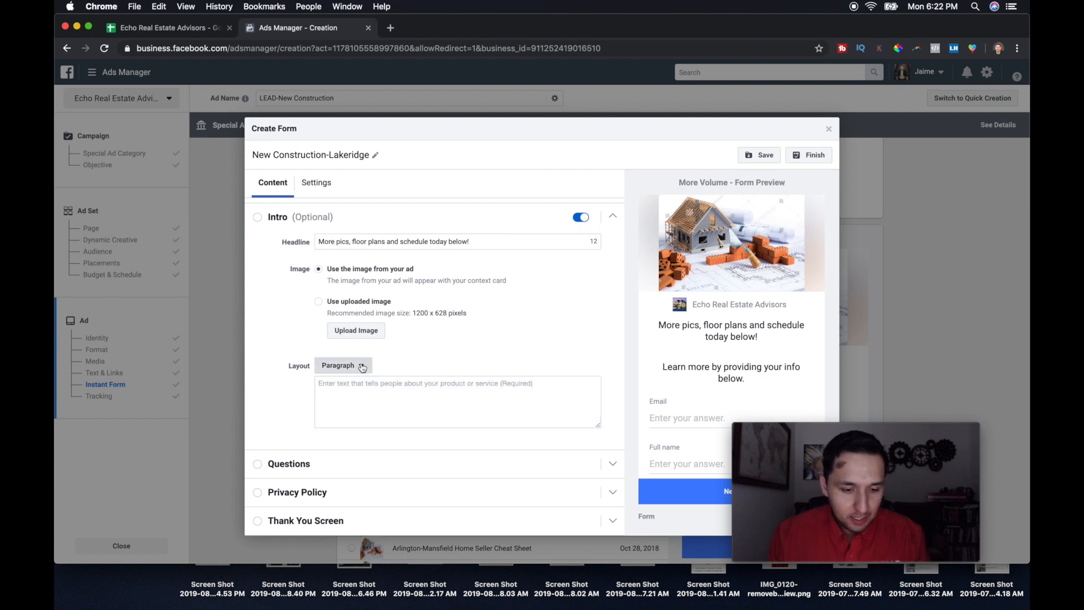
pyautogui.click(433, 382)
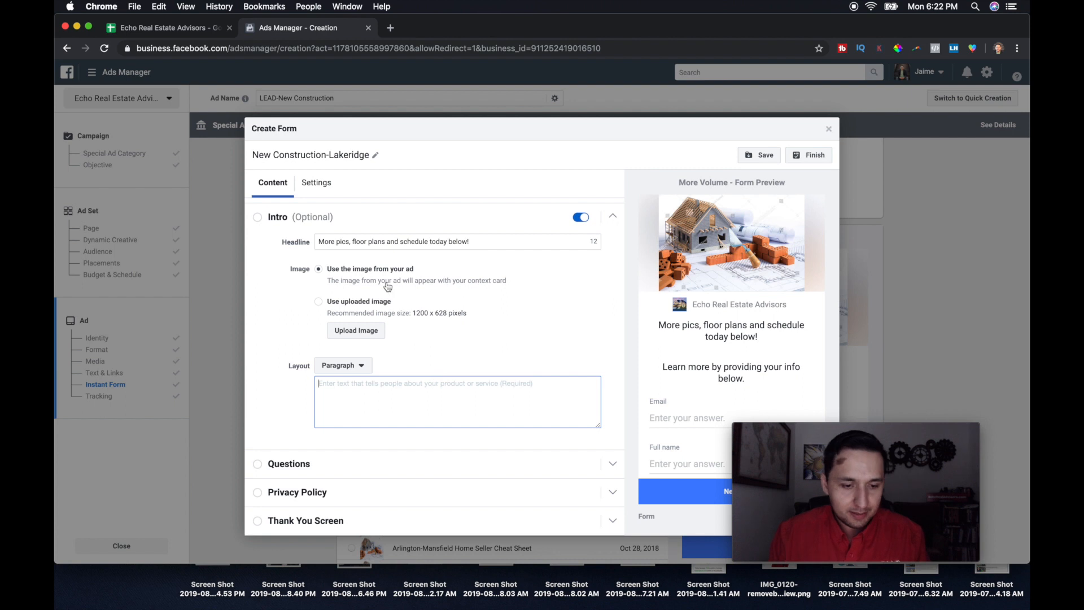
pyautogui.write('more pics, floor plans and schedule today')
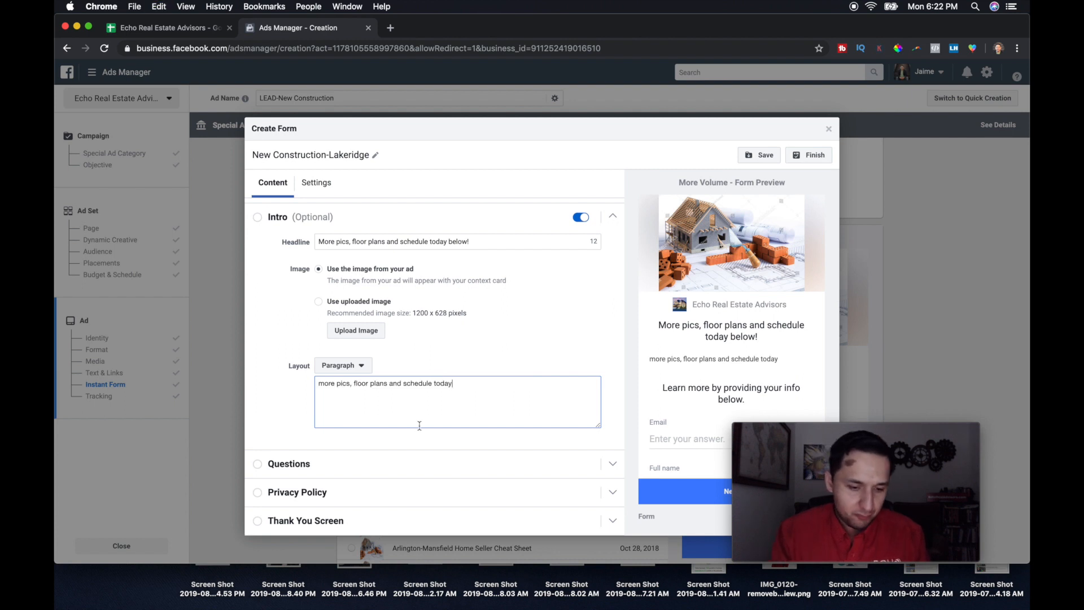
pyautogui.click(325, 385)
pyautogui.press('BackSpace')
pyautogui.write('M')
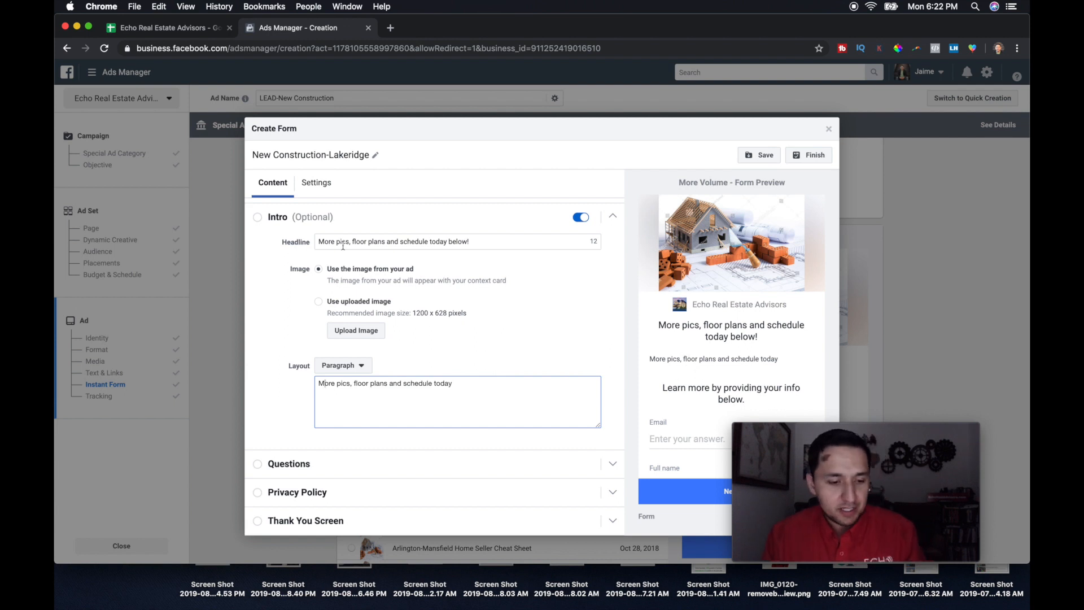
pyautogui.tripleClick(412, 385)
pyautogui.press('BackSpace')
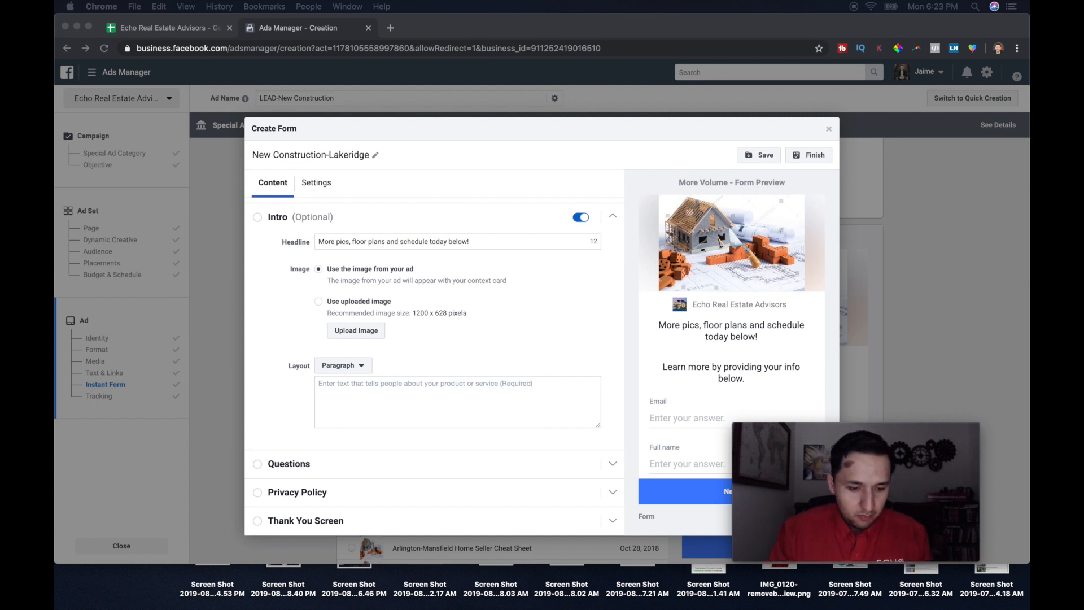
# Paste the Lakeridge Home Buyers ad text into the intro paragraph and end it with "schedule today!" without the pointing-hand emoji.
pyautogui.click(400, 389)
pyautogui.press('super+v')
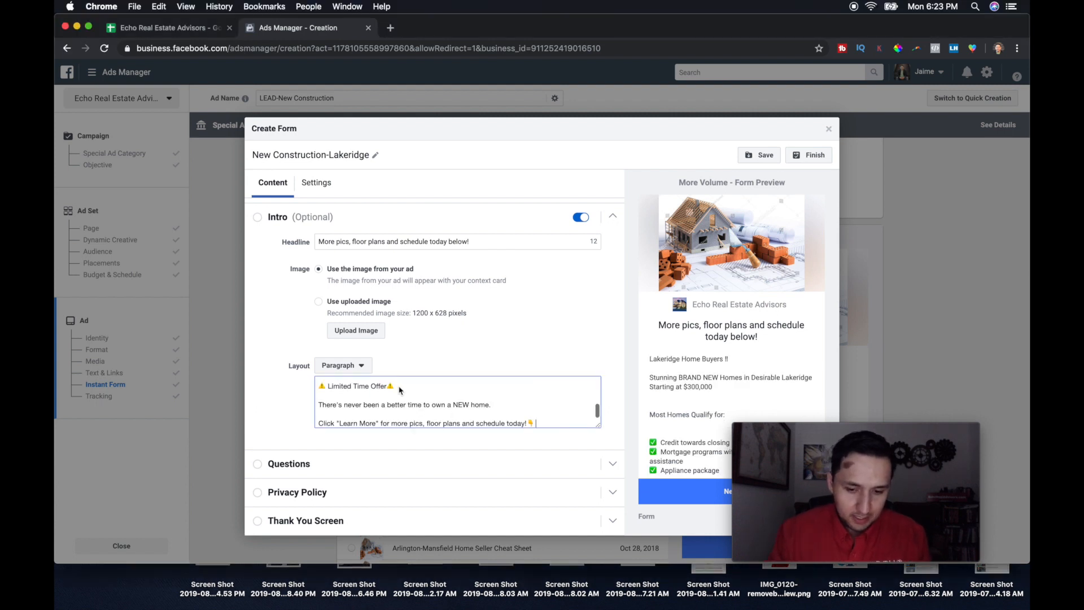
pyautogui.press('BackSpace')
pyautogui.press('BackSpace')
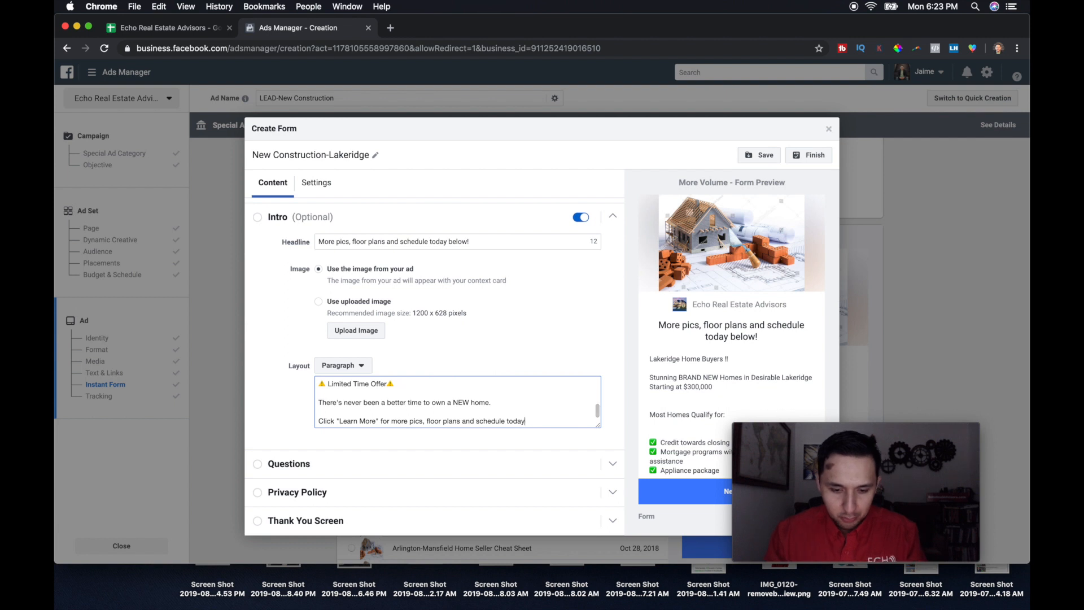
pyautogui.write('!')
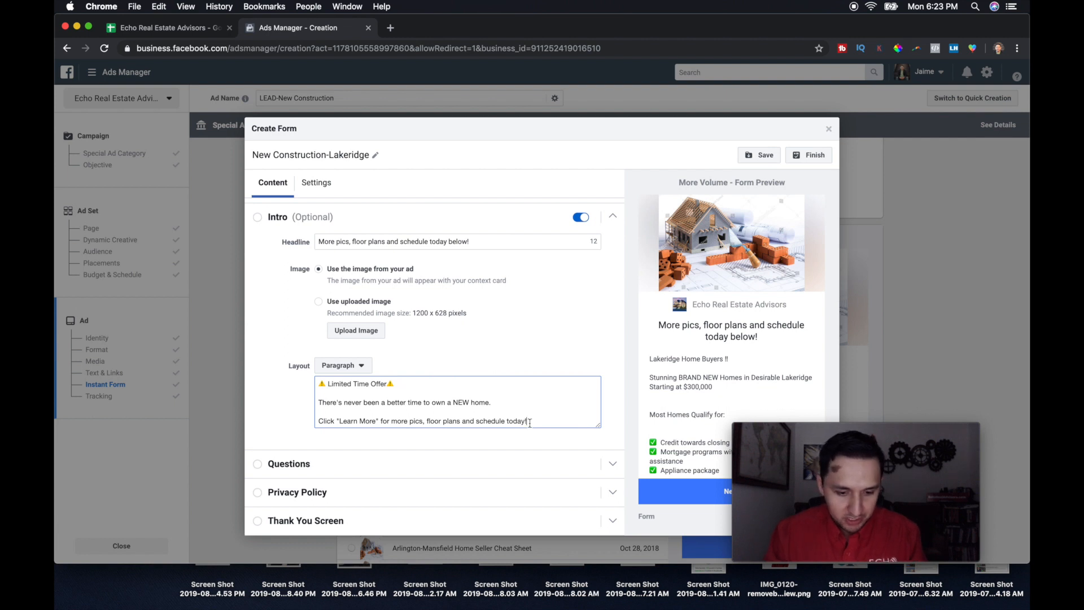
# Remove the warning emojis on both sides of Limited Time Offer in the intro paragraph.
pyautogui.click(400, 383)
pyautogui.press('BackSpace')
pyautogui.press('BackSpace')
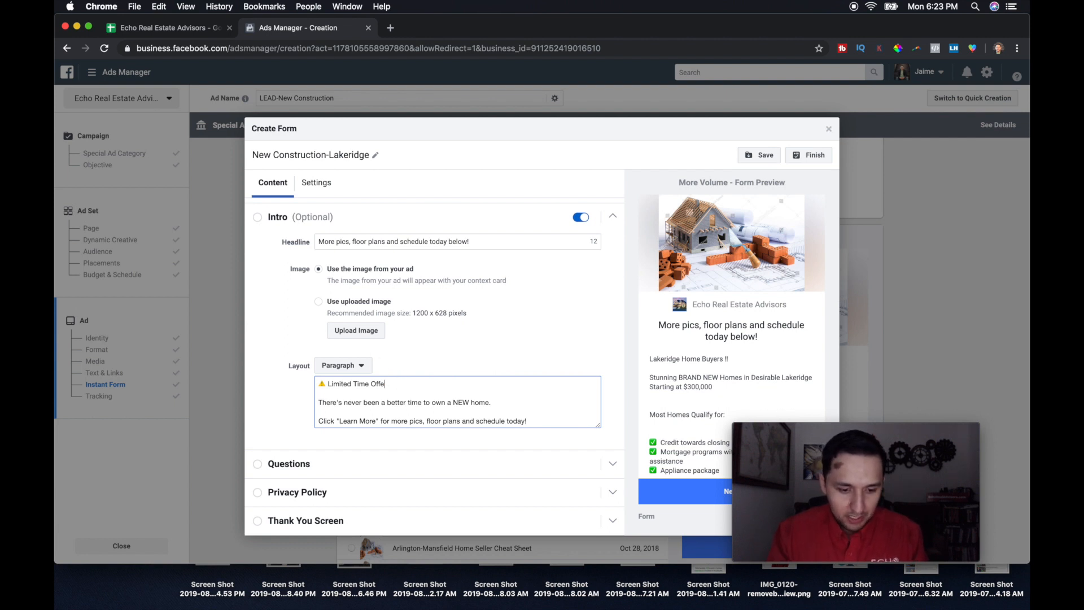
pyautogui.click(330, 384)
pyautogui.press('BackSpace')
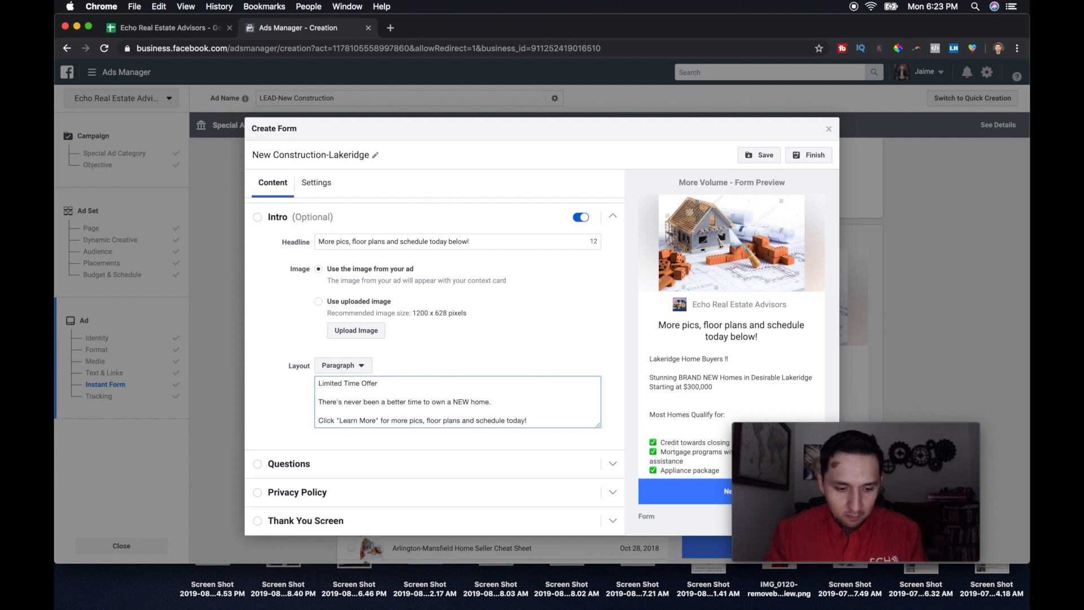
# Remove the check-mark emojis before "Credit towards closing costs" and "Mortgage programs with down payment assistance" in the intro paragraph.
pyautogui.scroll(-5, 367, 394)
pyautogui.click(330, 397)
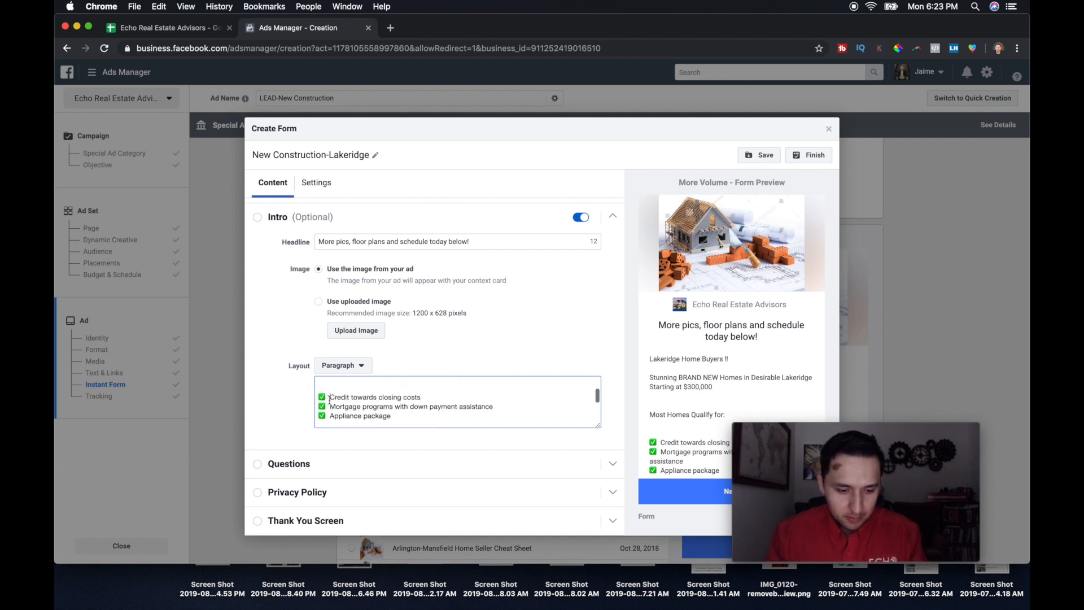
pyautogui.press('BackSpace')
pyautogui.click(329, 406)
pyautogui.press('BackSpace')
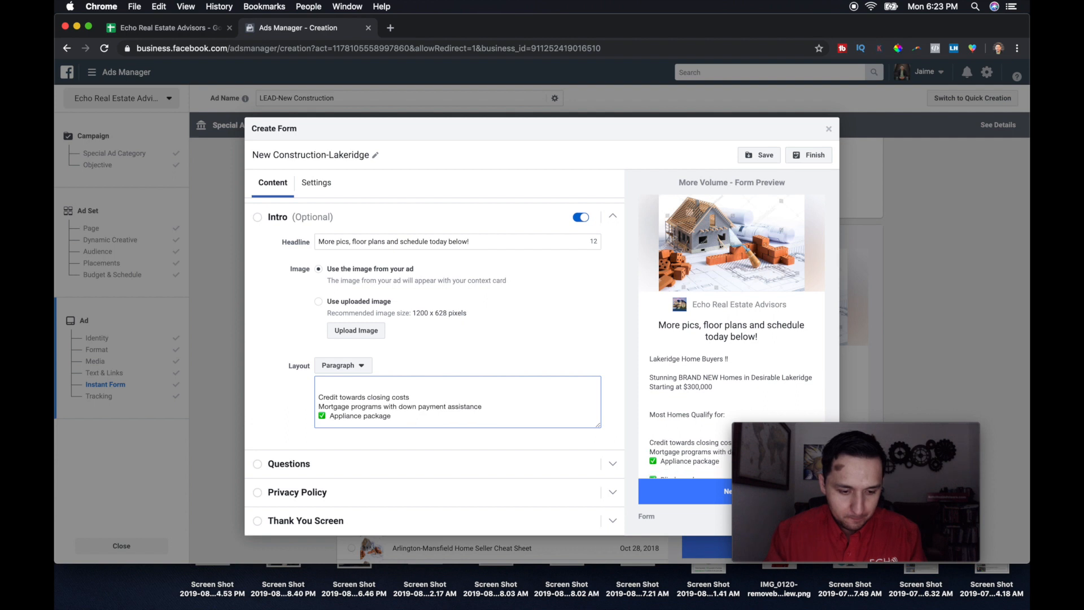
# Remove the check-mark emojis and leading spaces before "Appliance package" and "Blinds package" in the intro paragraph.
pyautogui.scroll(-3, 329, 396)
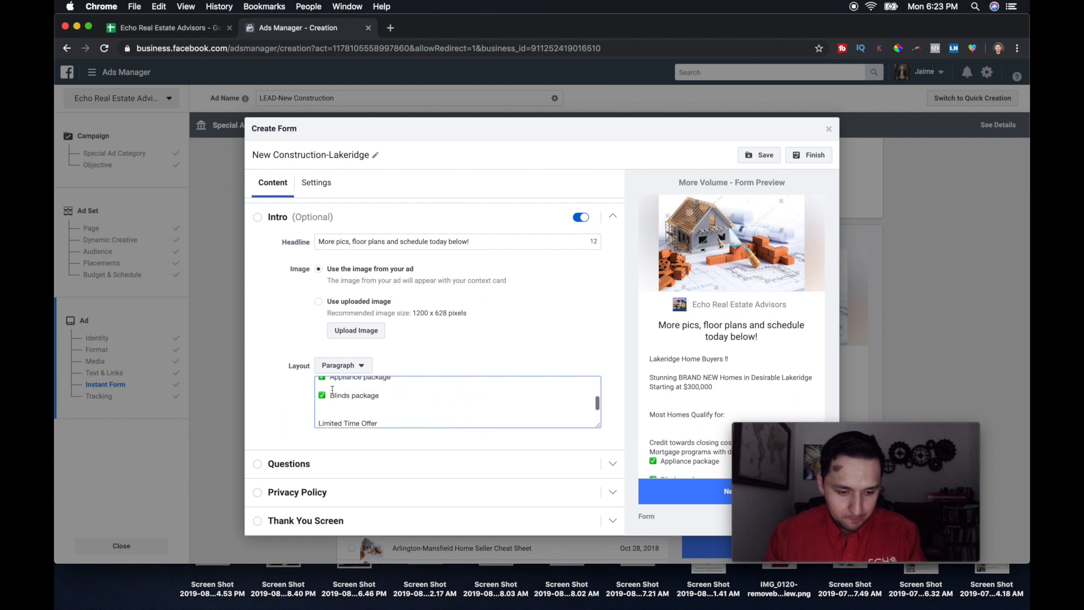
pyautogui.click(329, 396)
pyautogui.press('BackSpace')
pyautogui.scroll(1, 329, 396)
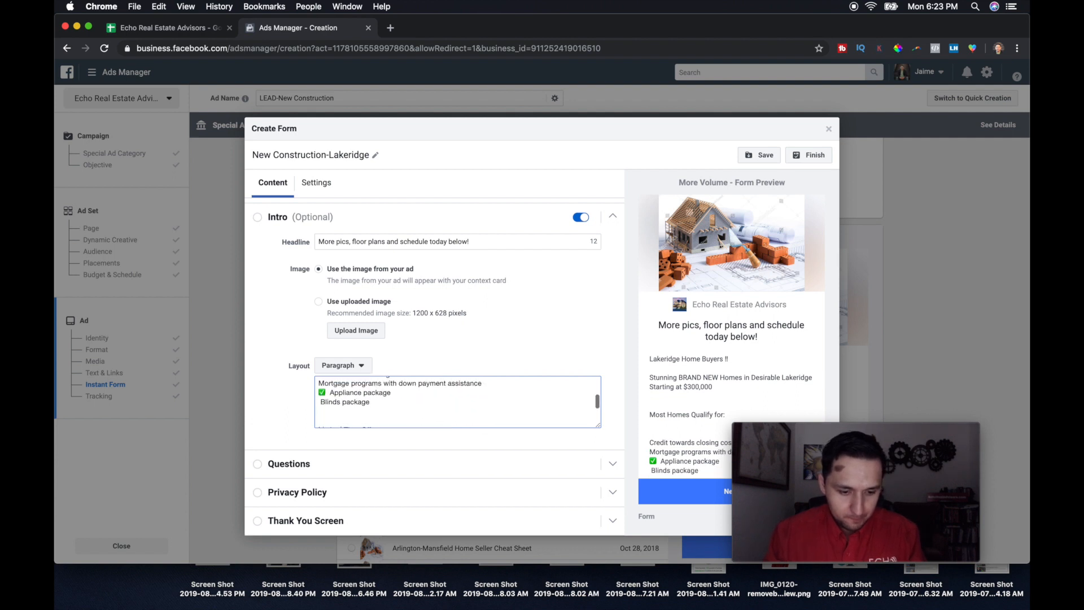
pyautogui.click(329, 394)
pyautogui.press('BackSpace')
pyautogui.press('BackSpace')
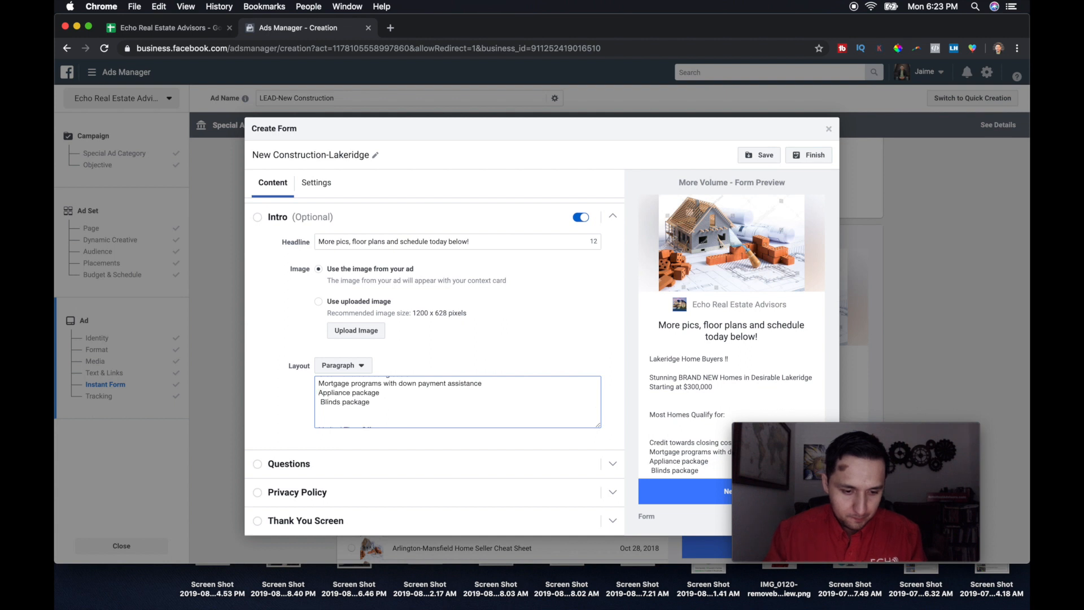
pyautogui.press('BackSpace')
# Delete the extra blank lines above and below "Most Homes Qualify for:" in the intro paragraph.
pyautogui.scroll(3, 356, 401)
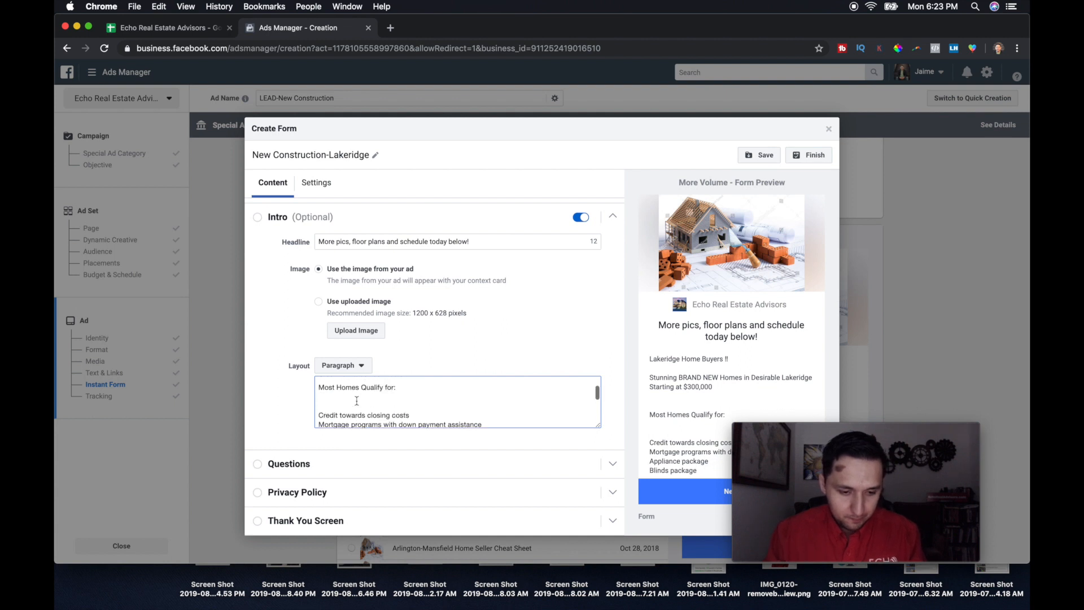
pyautogui.scroll(-1, 350, 395)
pyautogui.click(347, 393)
pyautogui.press('BackSpace')
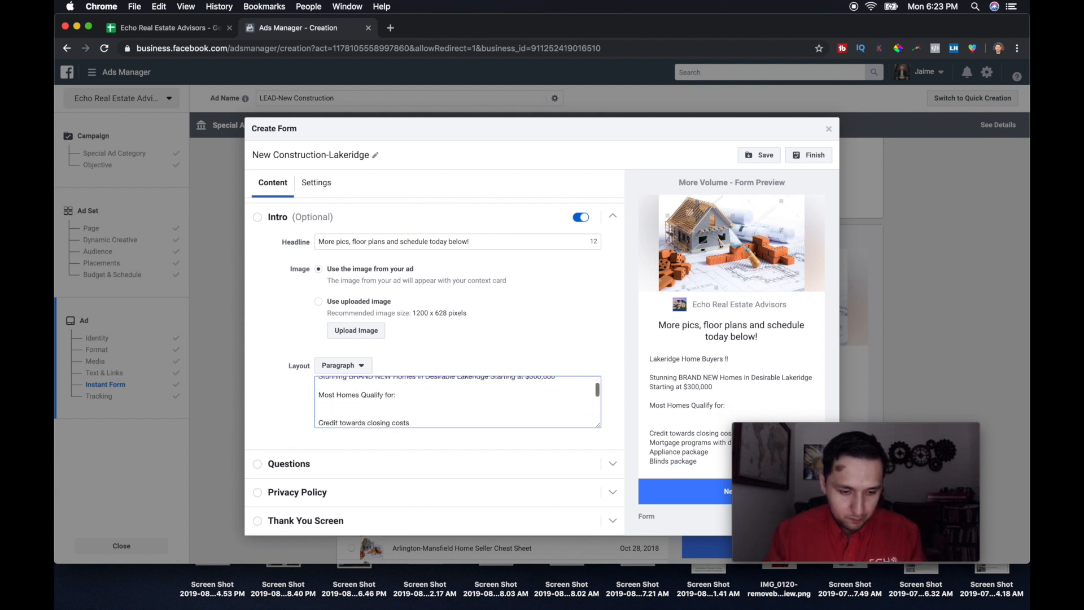
pyautogui.click(347, 417)
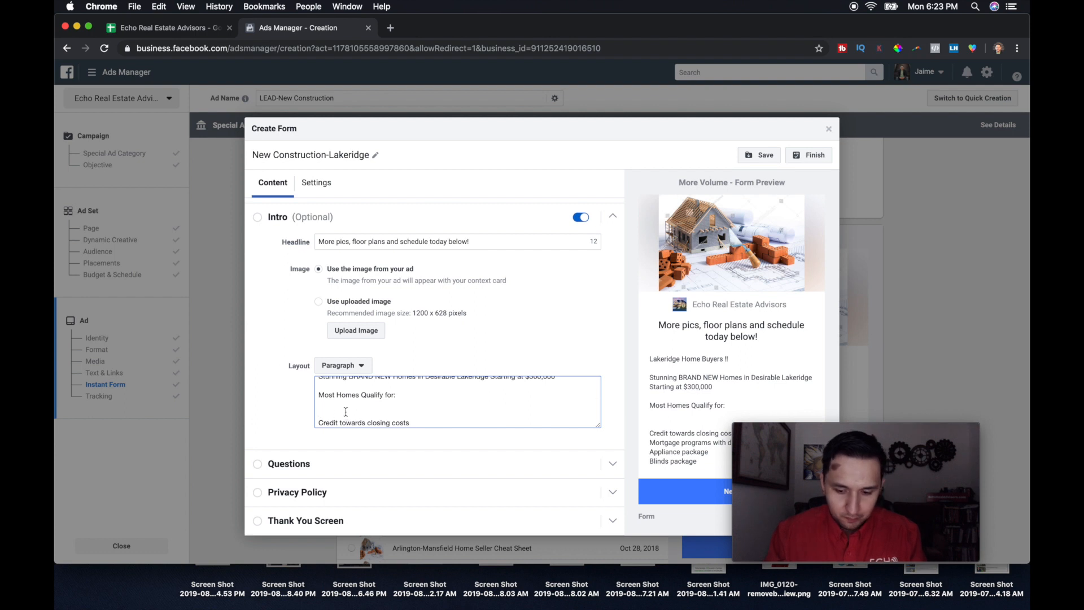
pyautogui.press('BackSpace')
# Delete the double exclamation mark after "Lakeridge Home Buyers" in the intro paragraph.
pyautogui.scroll(2, 347, 417)
pyautogui.scroll(-3, 350, 409)
pyautogui.scroll(3, 349, 409)
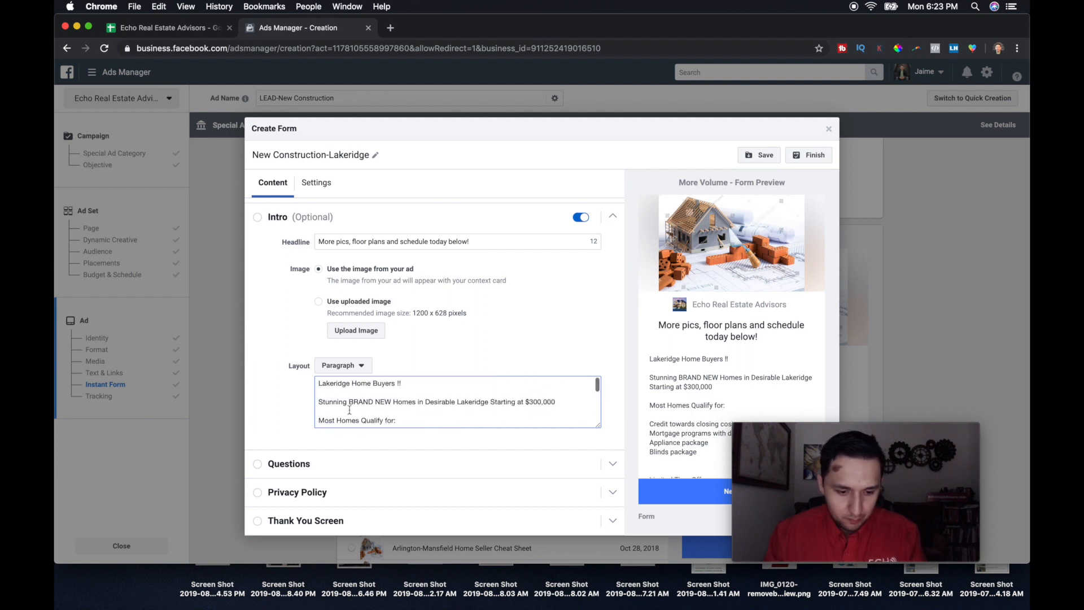
pyautogui.press('BackSpace')
pyautogui.press('BackSpace')
# Delete the extra blank lines above "Limited Time Offer" in the intro paragraph.
pyautogui.scroll(-5, 423, 384)
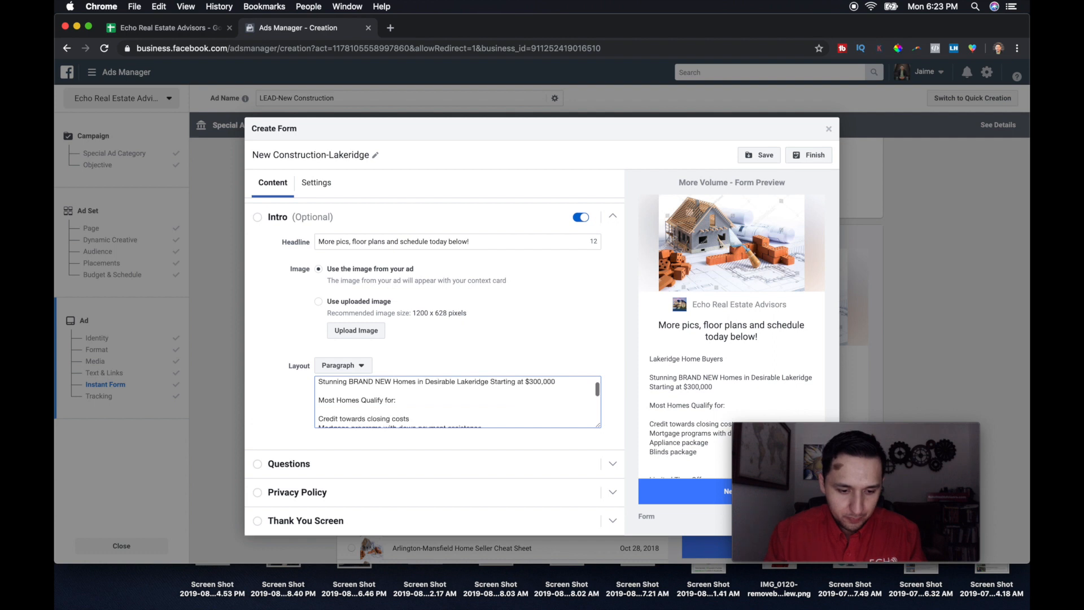
pyautogui.click(378, 403)
pyautogui.press('BackSpace')
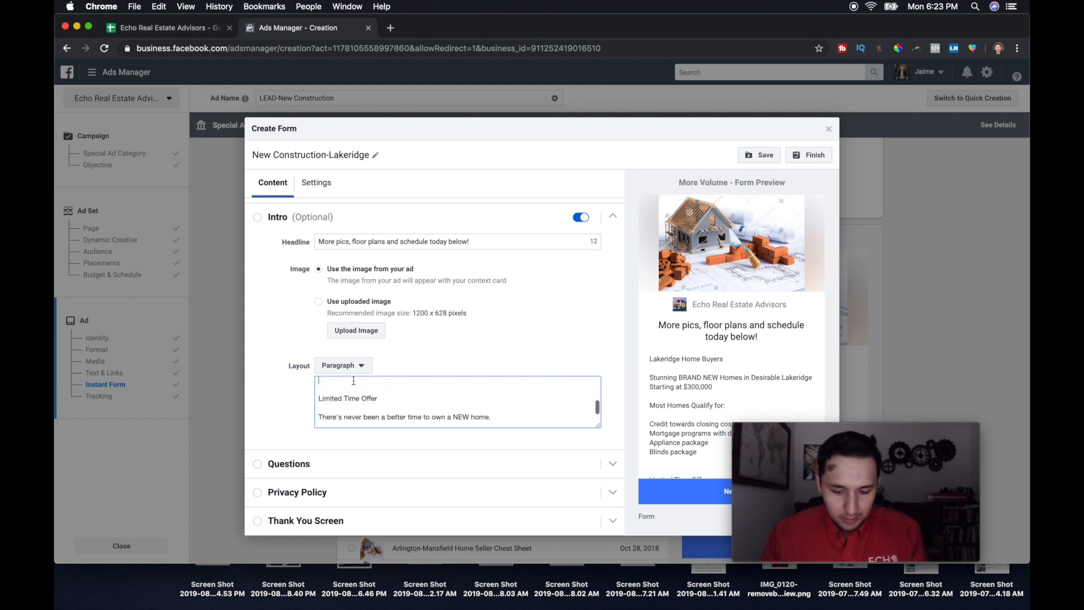
pyautogui.press('BackSpace')
# Add a Phone number contact field to the form's Questions section and move Full name above Email.
pyautogui.click(284, 459)
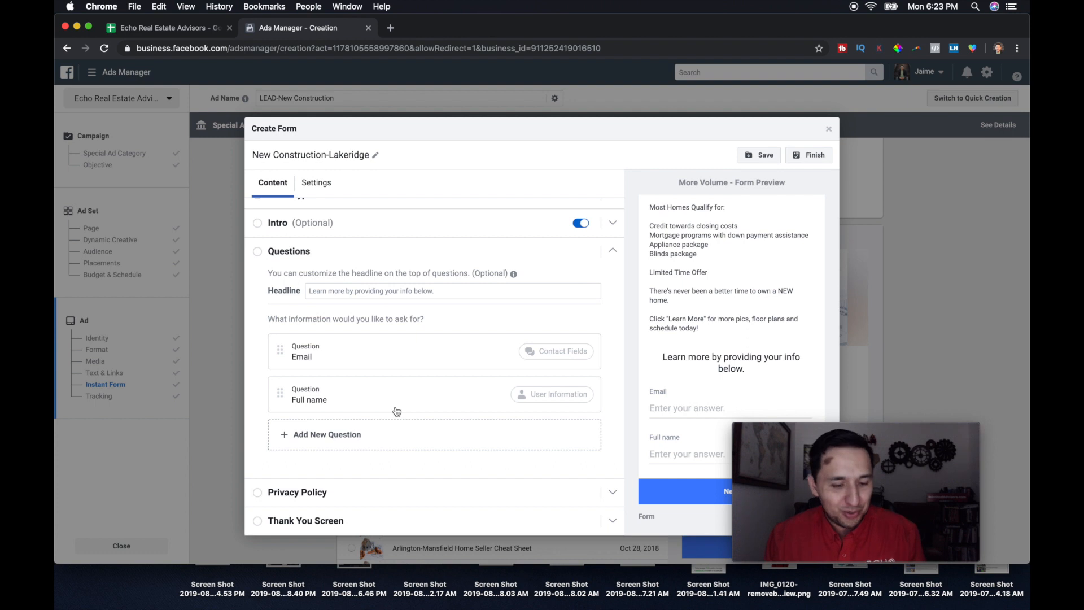
pyautogui.click(316, 435)
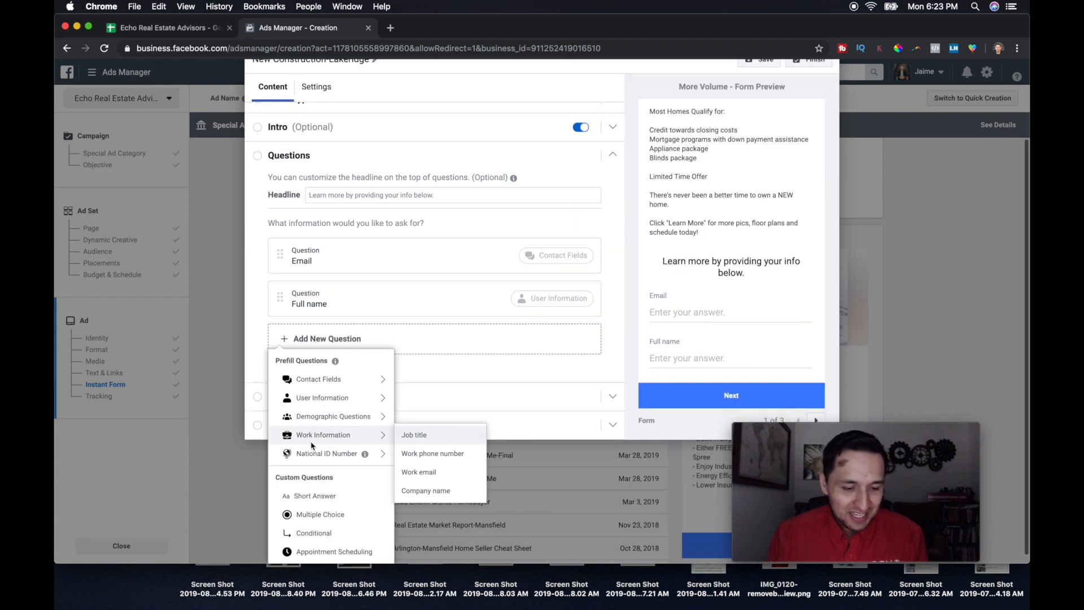
pyautogui.click(315, 341)
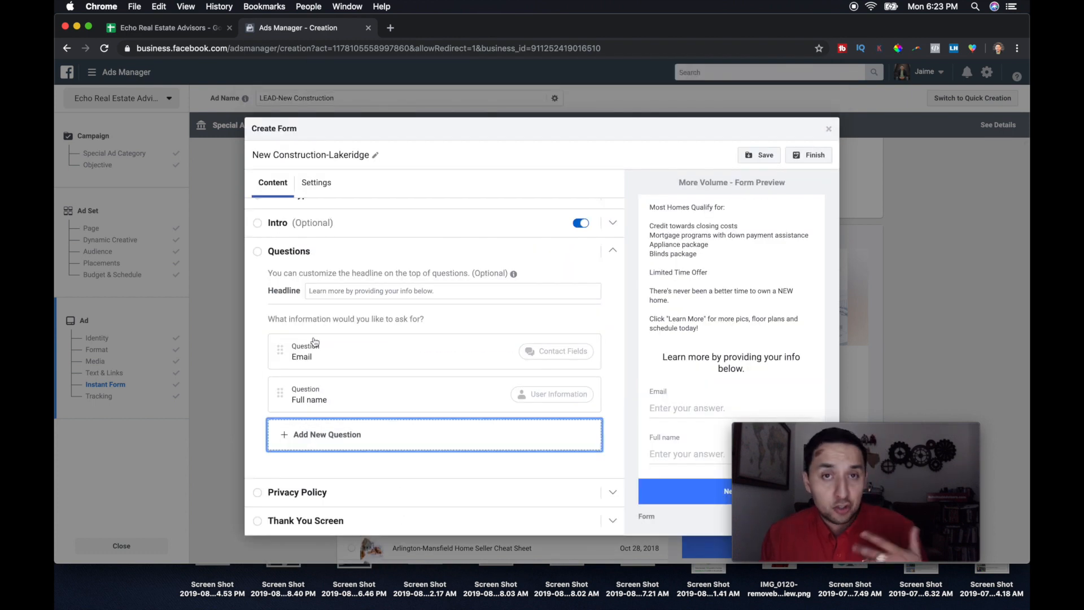
pyautogui.click(354, 440)
pyautogui.moveTo(354, 440)
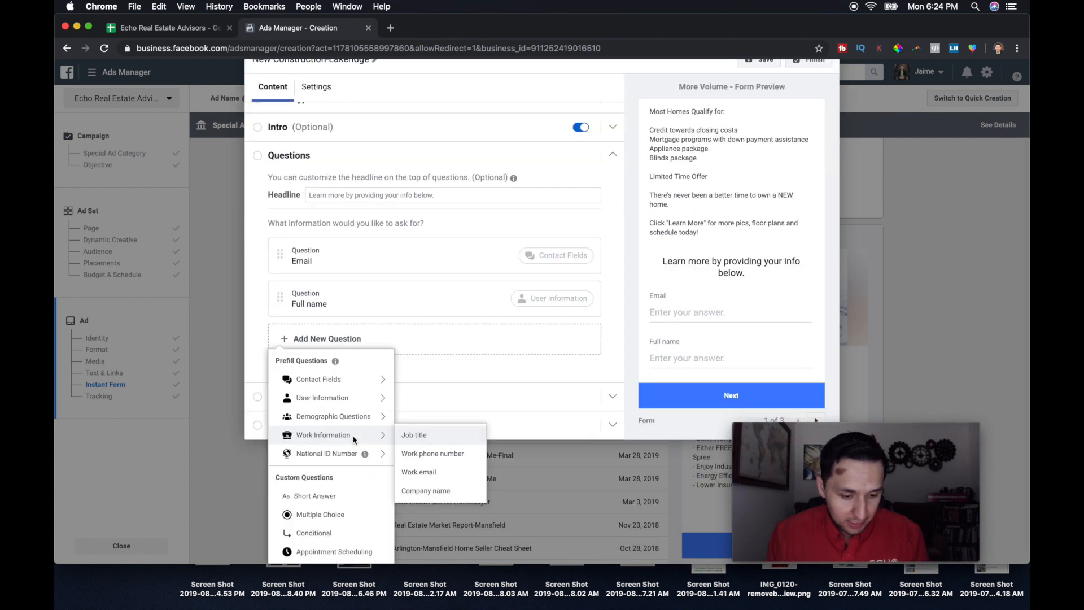
pyautogui.moveTo(332, 382)
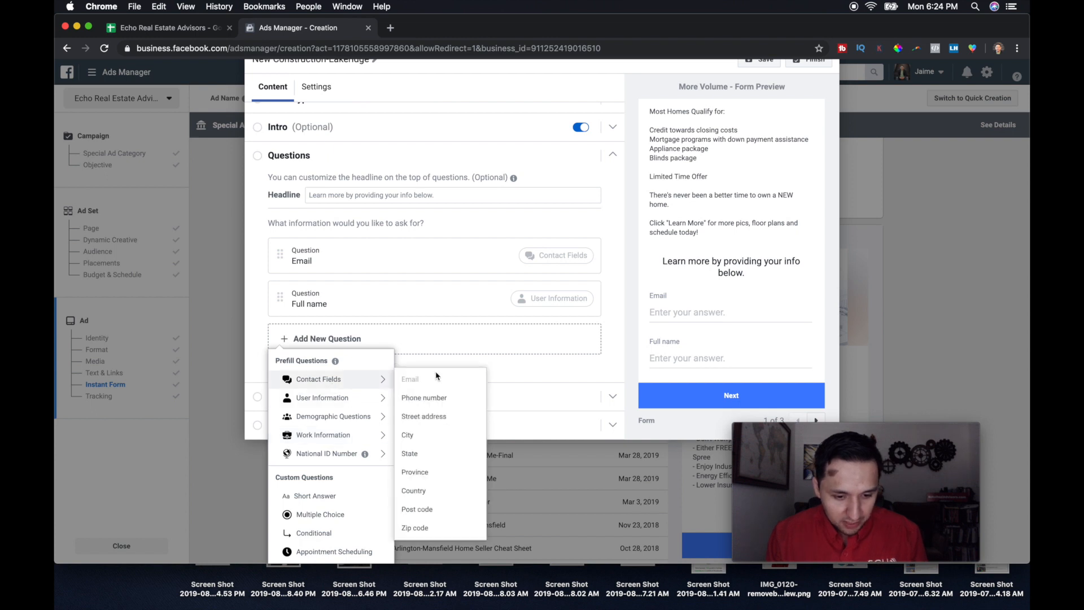
pyautogui.click(429, 399)
pyautogui.moveTo(341, 391); pyautogui.dragTo(345, 349)
pyautogui.moveTo(287, 385); pyautogui.dragTo(288, 343)
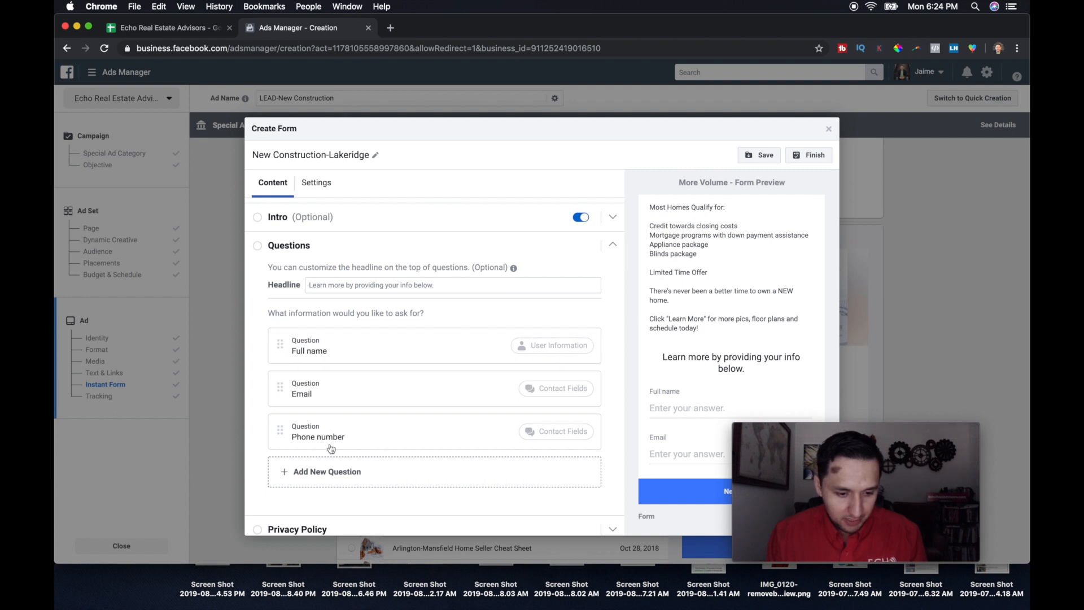
pyautogui.scroll(-2, 331, 449)
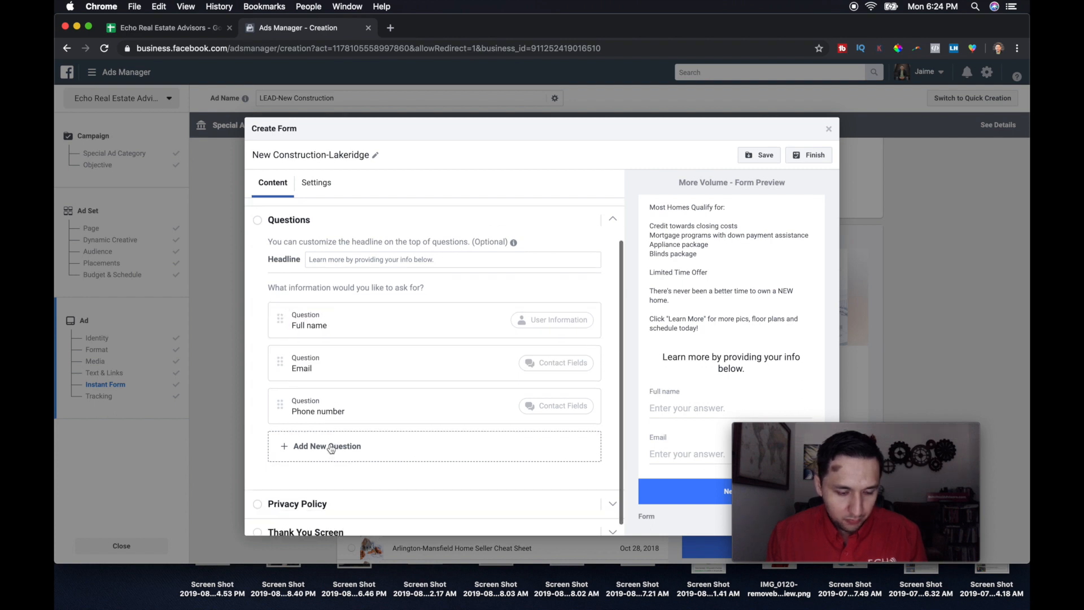
pyautogui.click(259, 493)
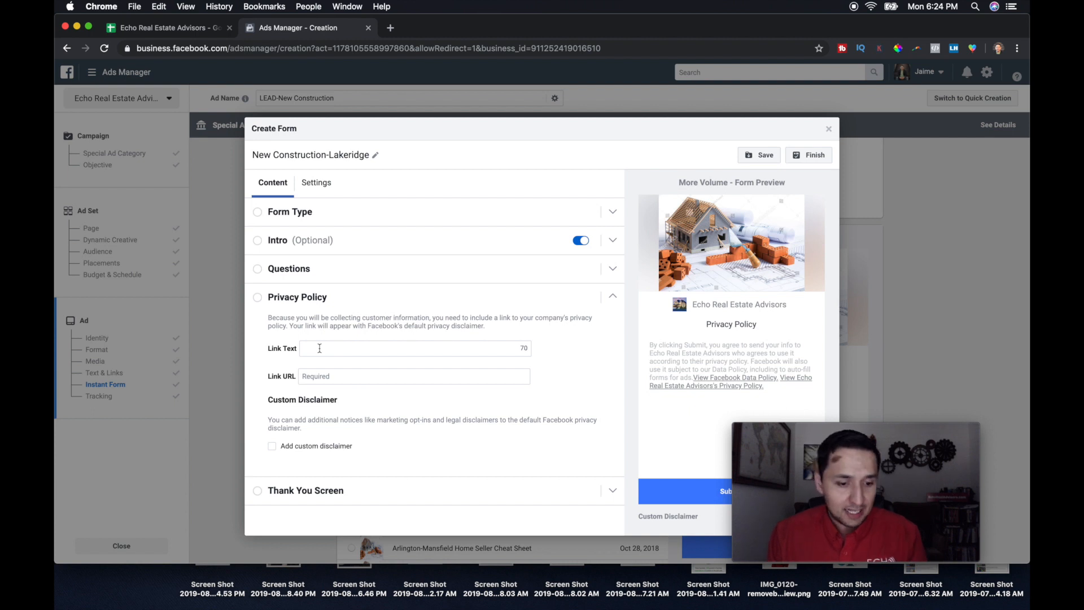
pyautogui.click(395, 348)
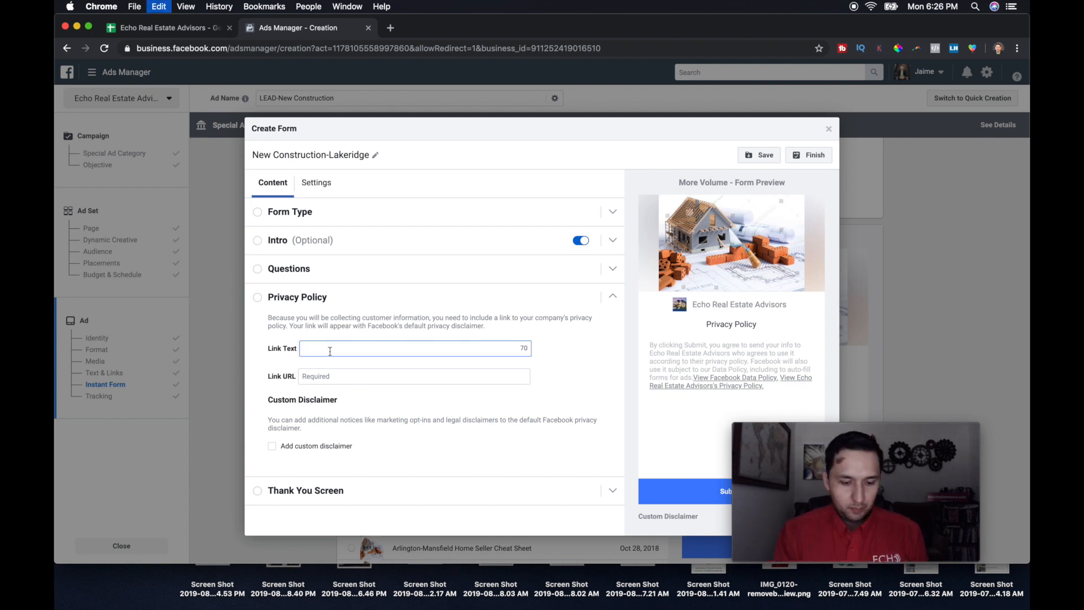
pyautogui.write('http://echorealadvisors.com/privacy-notice')
pyautogui.click(333, 374)
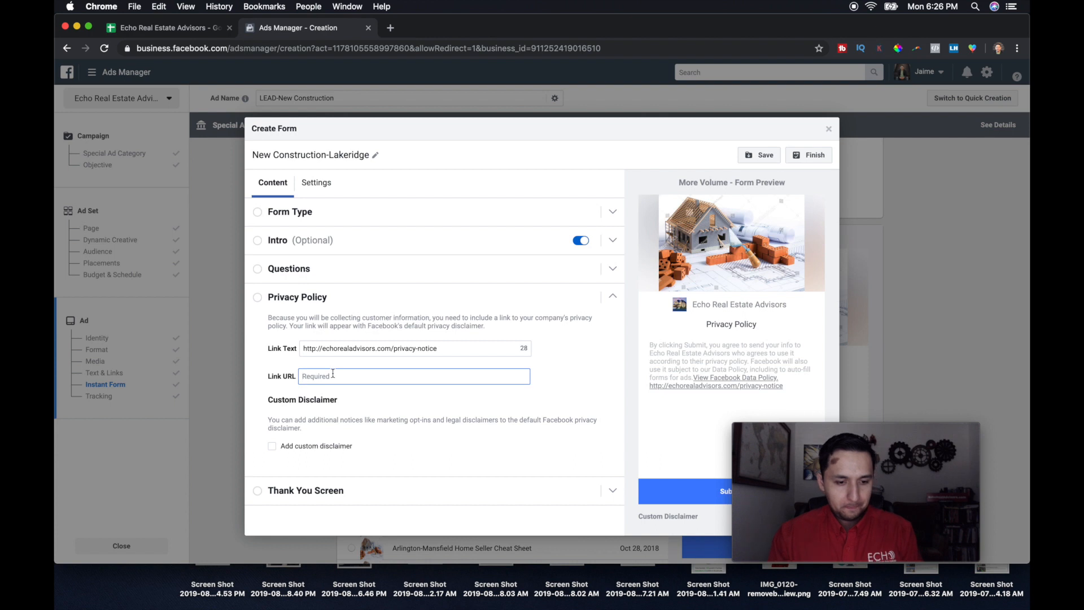
pyautogui.click(339, 348)
pyautogui.press('super+a')
pyautogui.press('super+c')
pyautogui.press('BackSpace')
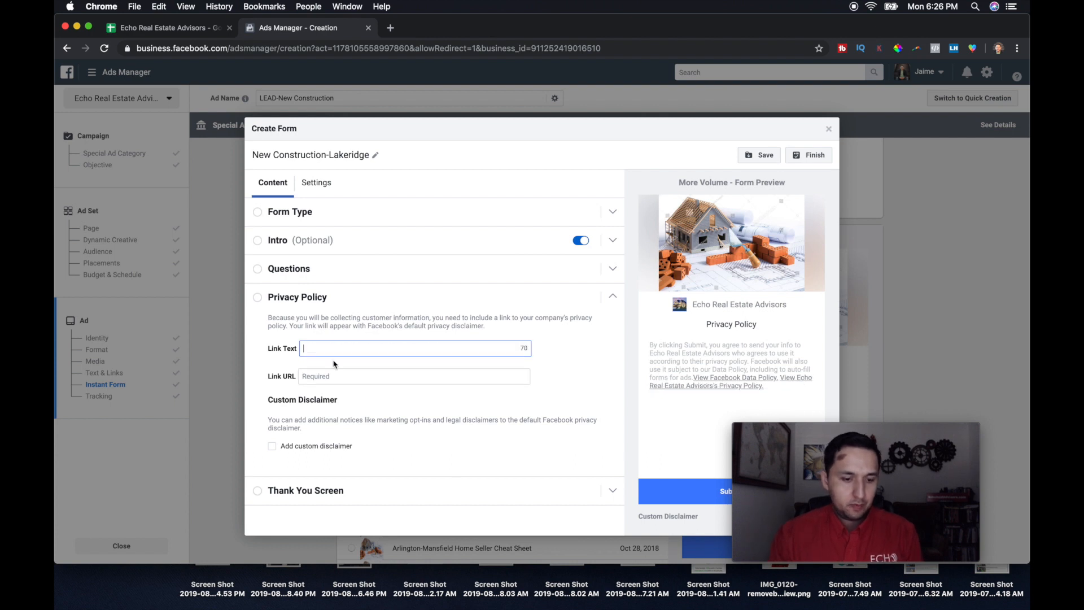
pyautogui.click(314, 375)
pyautogui.press('super+v')
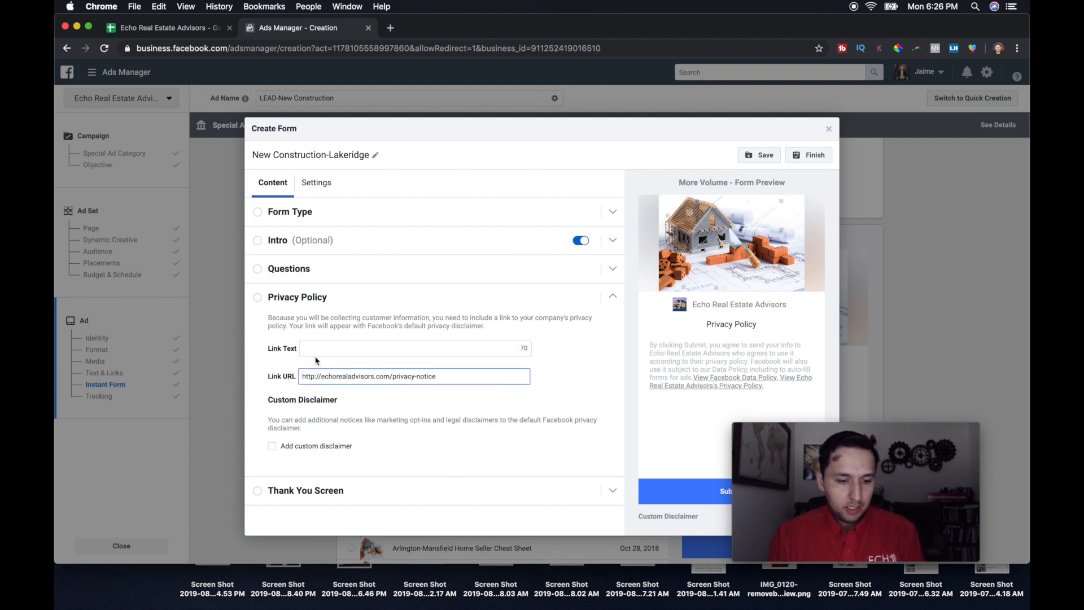
# Set the privacy policy's link text to "Privacy Policy".
pyautogui.click(316, 349)
pyautogui.write('Privacy ')
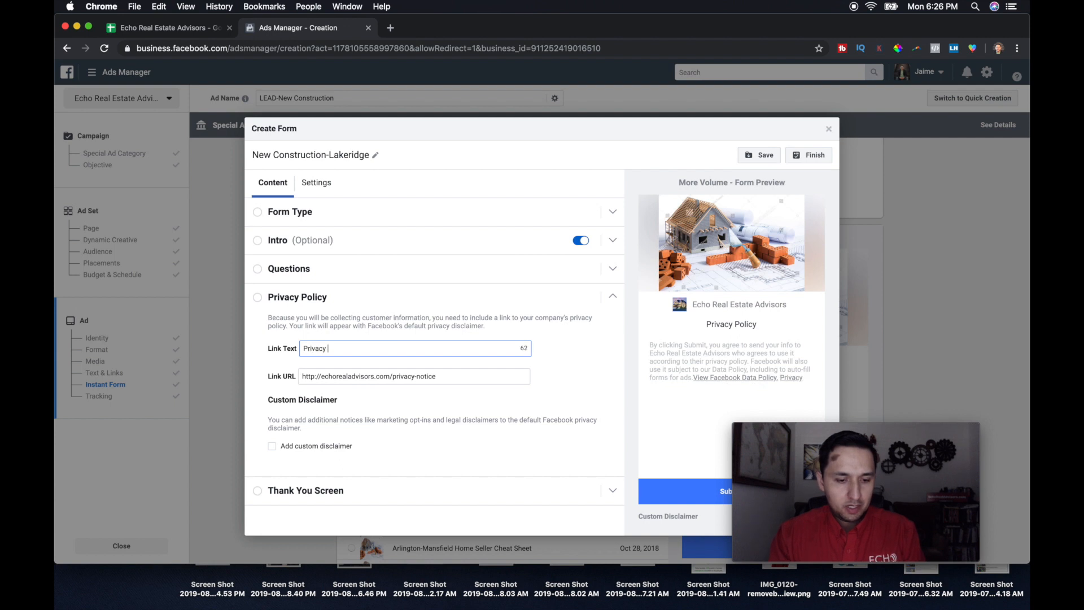
pyautogui.write('Policy')
pyautogui.click(319, 418)
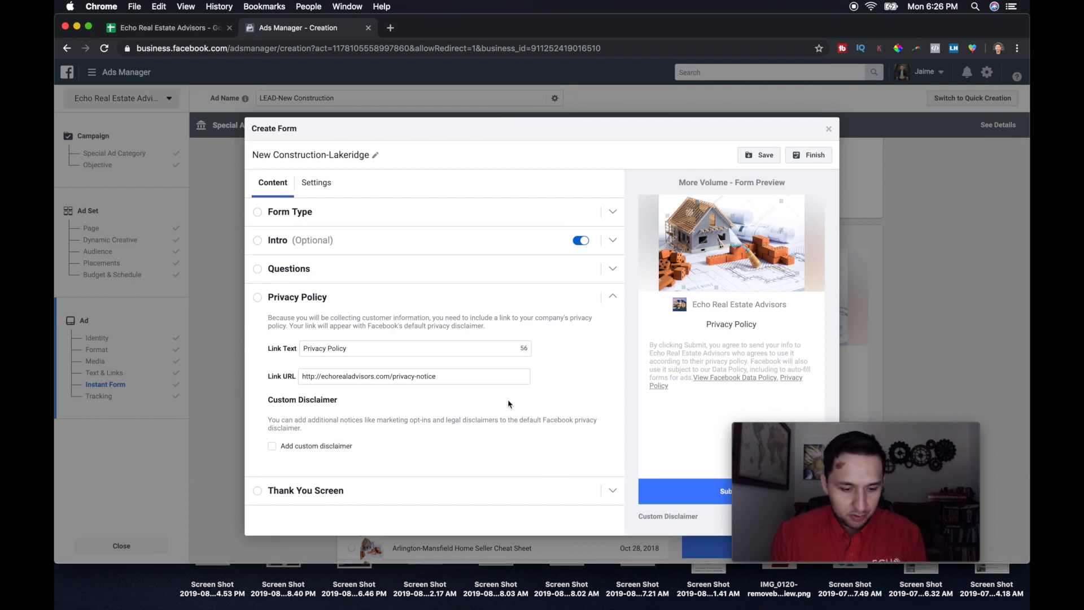
# Expand the form's Thank You Screen section and set its button text to "View Now".
pyautogui.click(351, 490)
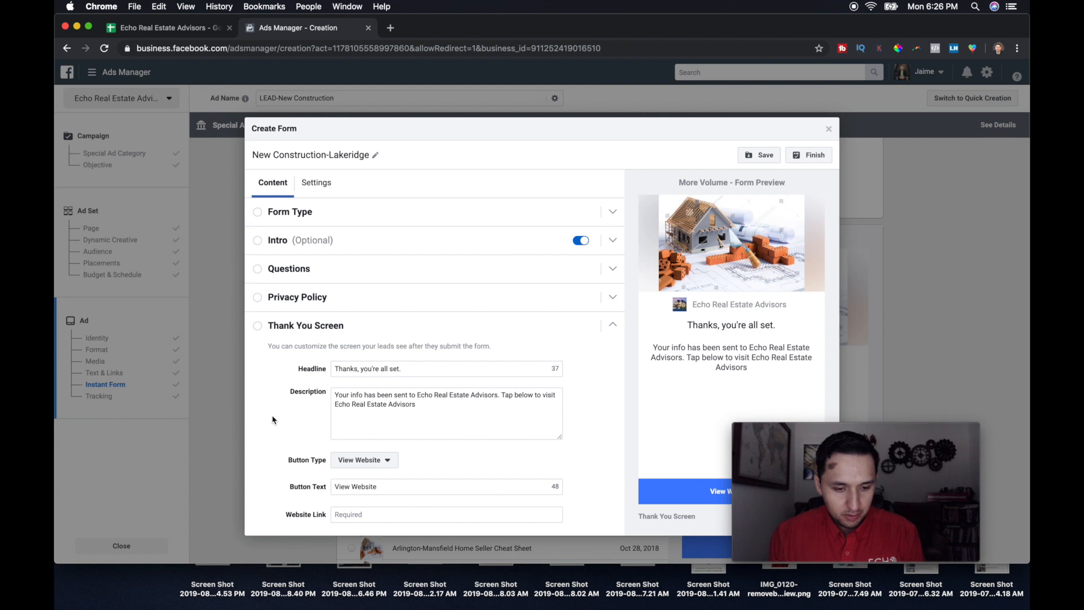
pyautogui.tripleClick(438, 405)
pyautogui.click(507, 400)
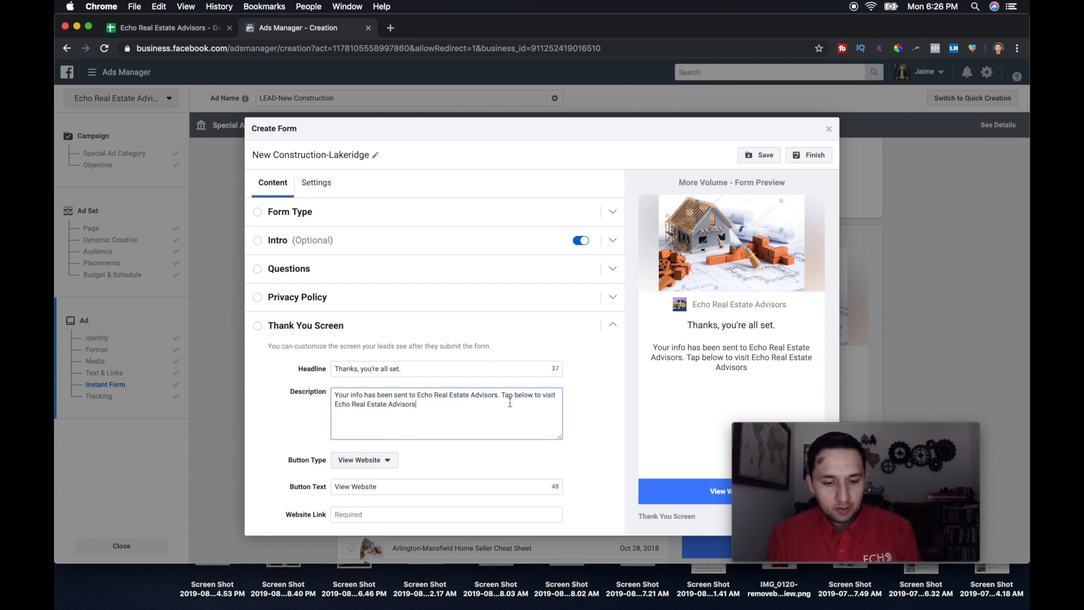
pyautogui.click(501, 396)
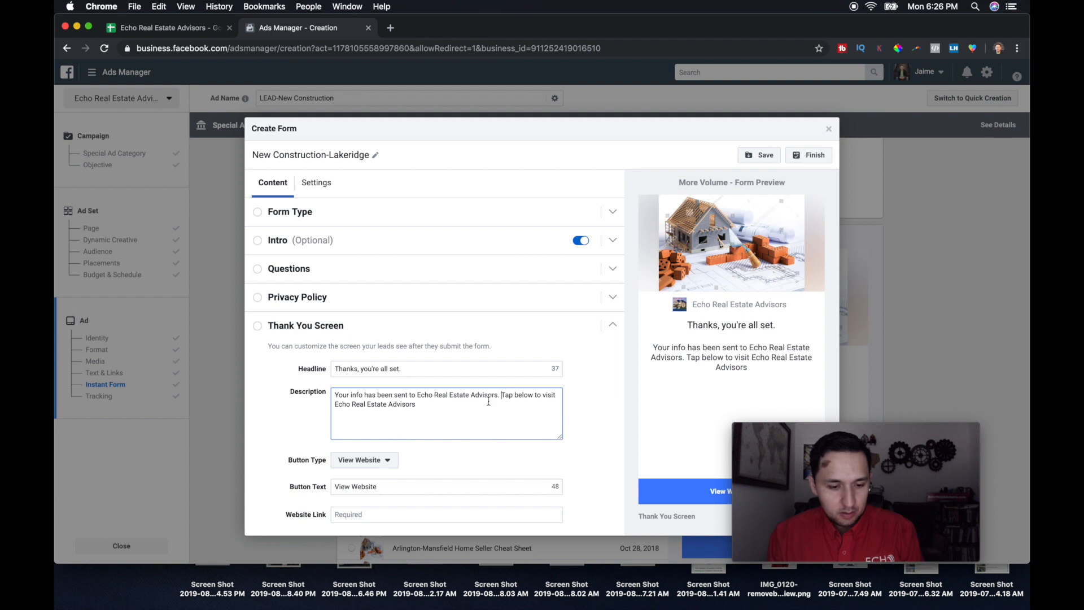
pyautogui.scroll(-1, 489, 401)
pyautogui.tripleClick(382, 469)
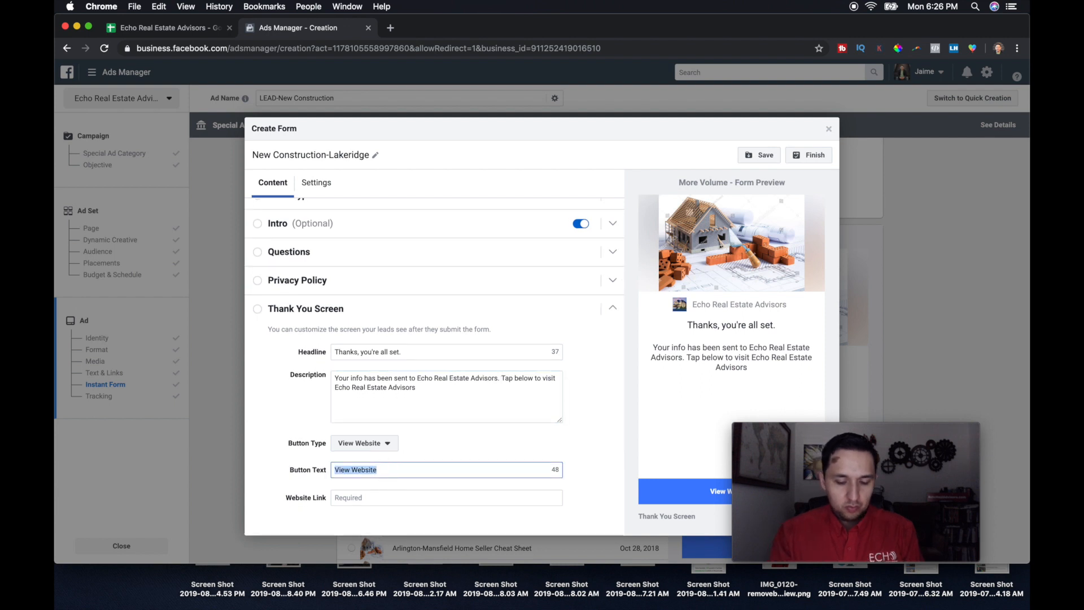
pyautogui.write('View Now')
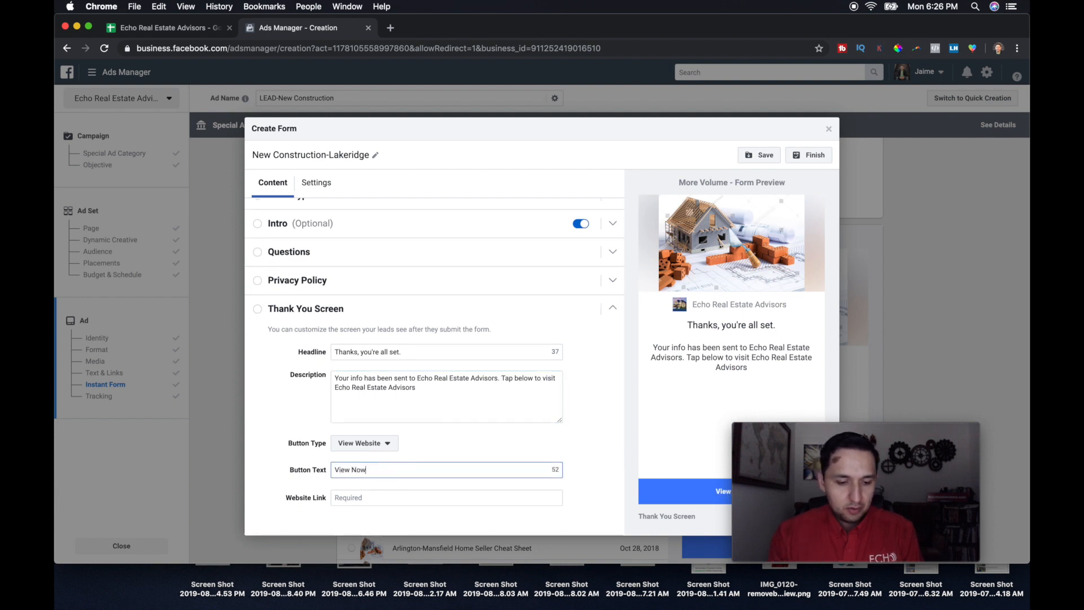
pyautogui.tripleClick(382, 354)
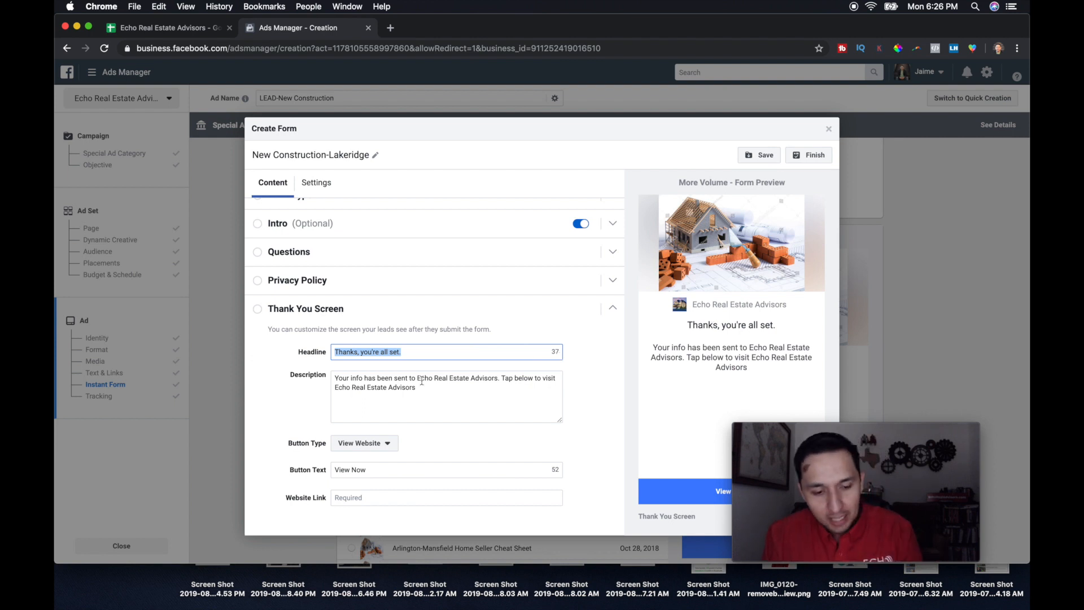
pyautogui.click(395, 380)
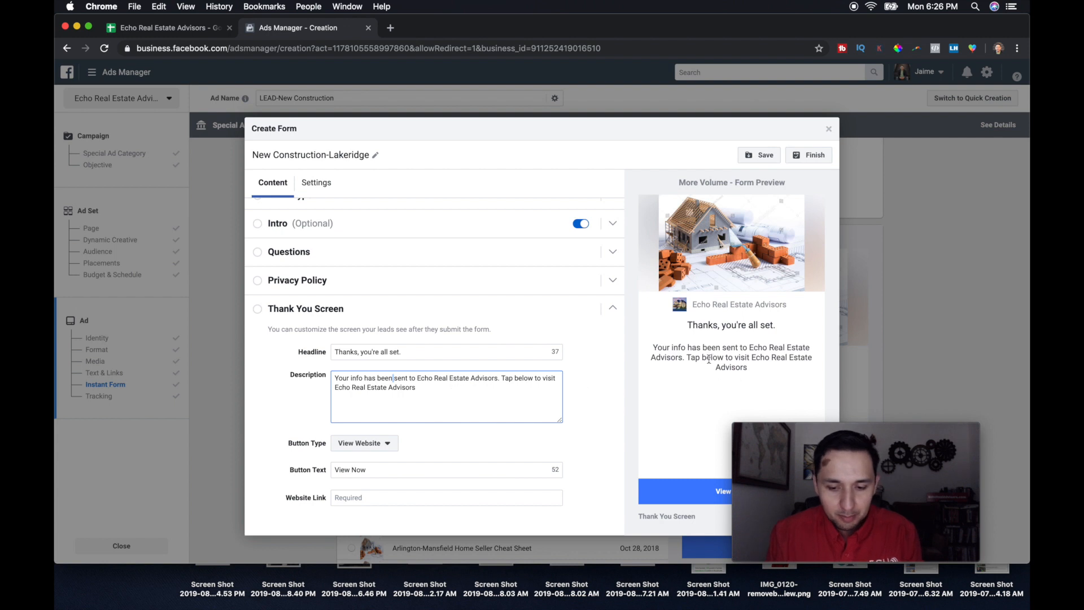
pyautogui.click(451, 392)
pyautogui.moveTo(452, 392); pyautogui.dragTo(403, 391)
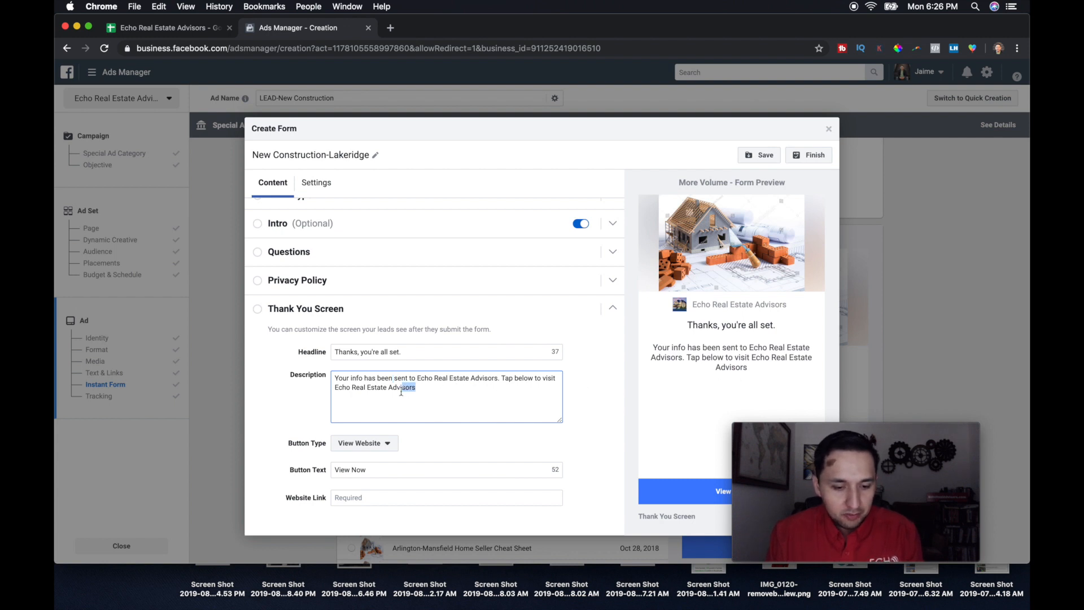
pyautogui.doubleClick(379, 386)
pyautogui.press('super+a')
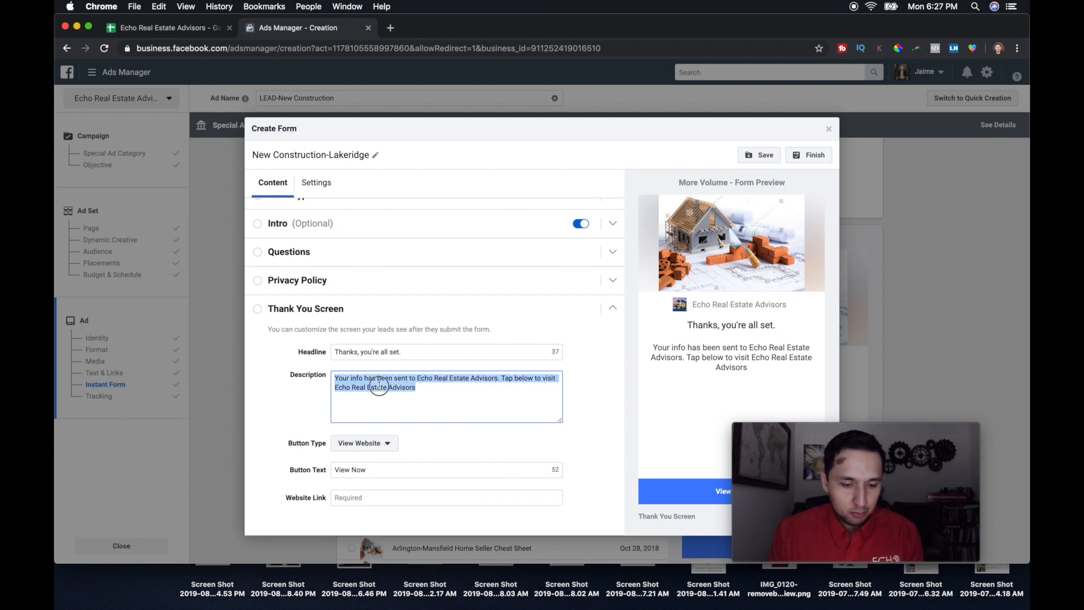
pyautogui.click(379, 386)
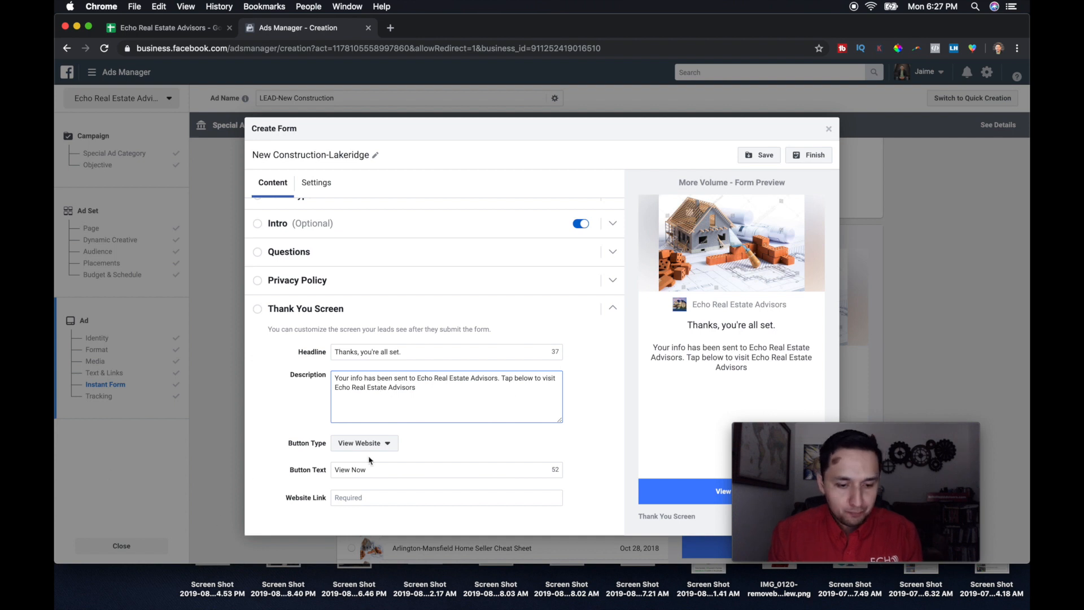
# Rewrite the end of the Thank You Screen description to read "Tap below to view pictures, floor plans and prices.".
pyautogui.press('BackSpace')
pyautogui.press('BackSpace')
pyautogui.press('BackSpace')
pyautogui.press('BackSpace')
pyautogui.press('BackSpace')
pyautogui.press('BackSpace')
pyautogui.press('BackSpace')
pyautogui.press('BackSpace')
pyautogui.press('BackSpace')
pyautogui.press('BackSpace')
pyautogui.press('BackSpace')
pyautogui.press('BackSpace')
pyautogui.press('BackSpace')
pyautogui.press('BackSpace')
pyautogui.press('BackSpace')
pyautogui.press('BackSpace')
pyautogui.press('BackSpace')
pyautogui.press('BackSpace')
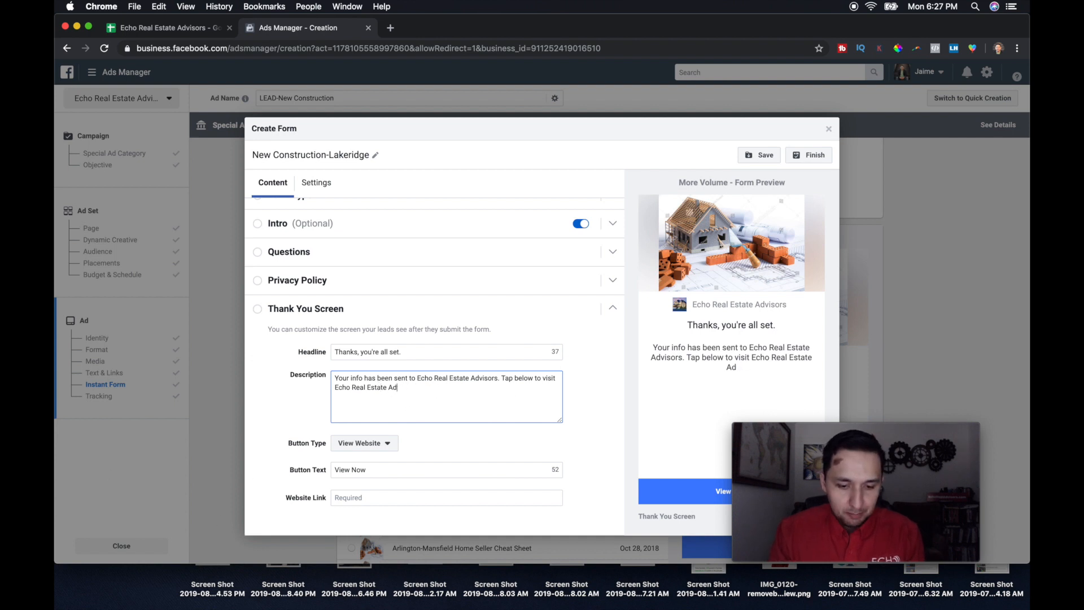
pyautogui.press('BackSpace')
pyautogui.press('BackSpace')
pyautogui.press('BackSpace')
pyautogui.press('BackSpace')
pyautogui.press('BackSpace')
pyautogui.press('BackSpace')
pyautogui.press('BackSpace')
pyautogui.press('BackSpace')
pyautogui.press('BackSpace')
pyautogui.press('BackSpace')
pyautogui.press('BackSpace')
pyautogui.press('BackSpace')
pyautogui.press('BackSpace')
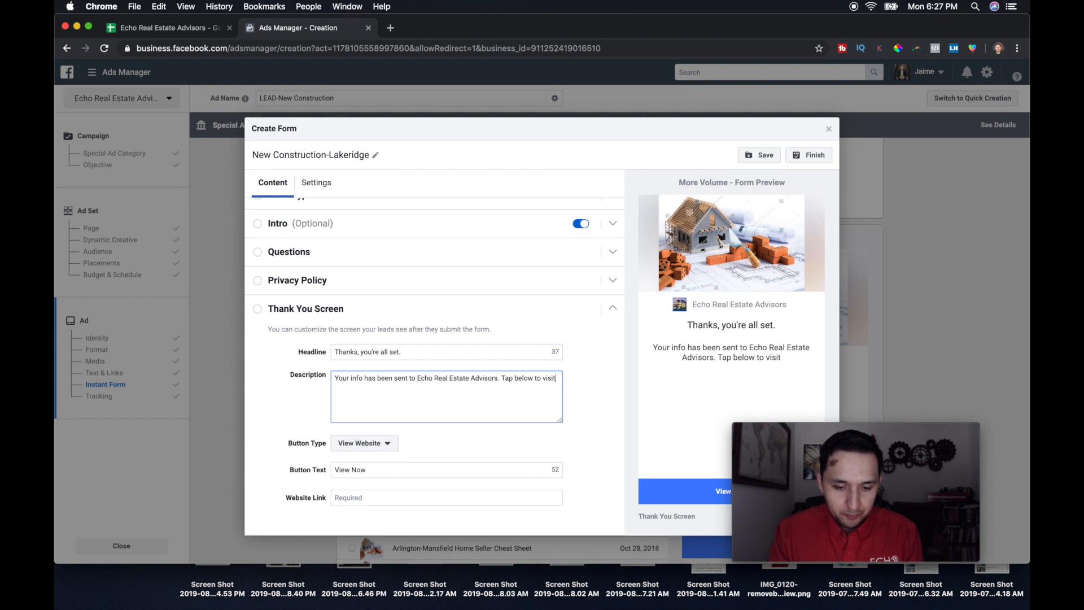
pyautogui.write('view pictures')
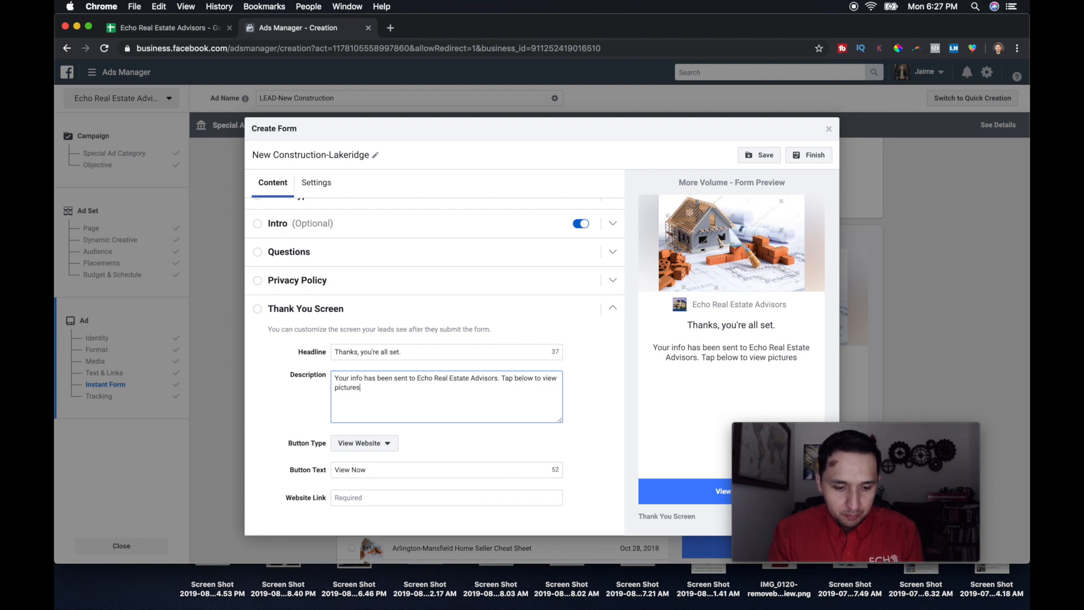
pyautogui.write(', floor plans and')
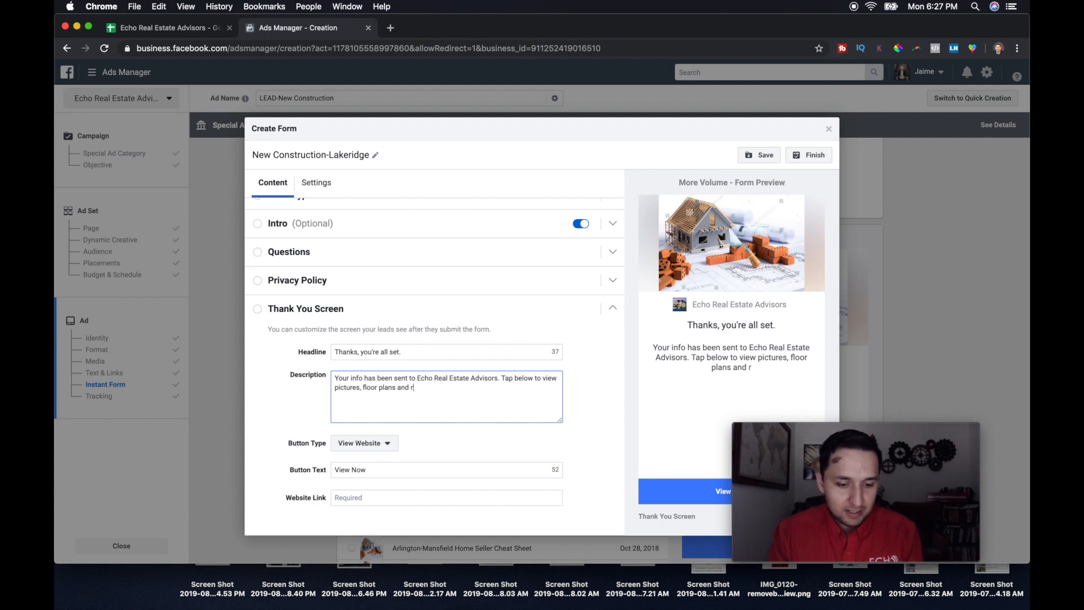
pyautogui.write(' prices.')
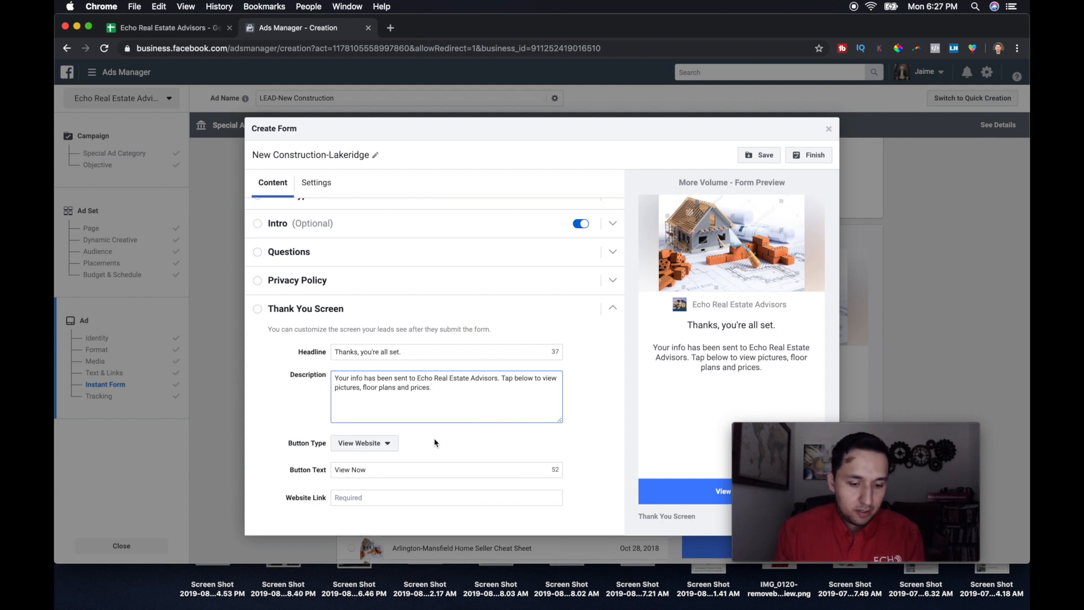
# Re-enter the Thank You Screen's button text as "View Now".
pyautogui.click(404, 470)
pyautogui.hotkey('ctrl', 'a')
pyautogui.write('View ')
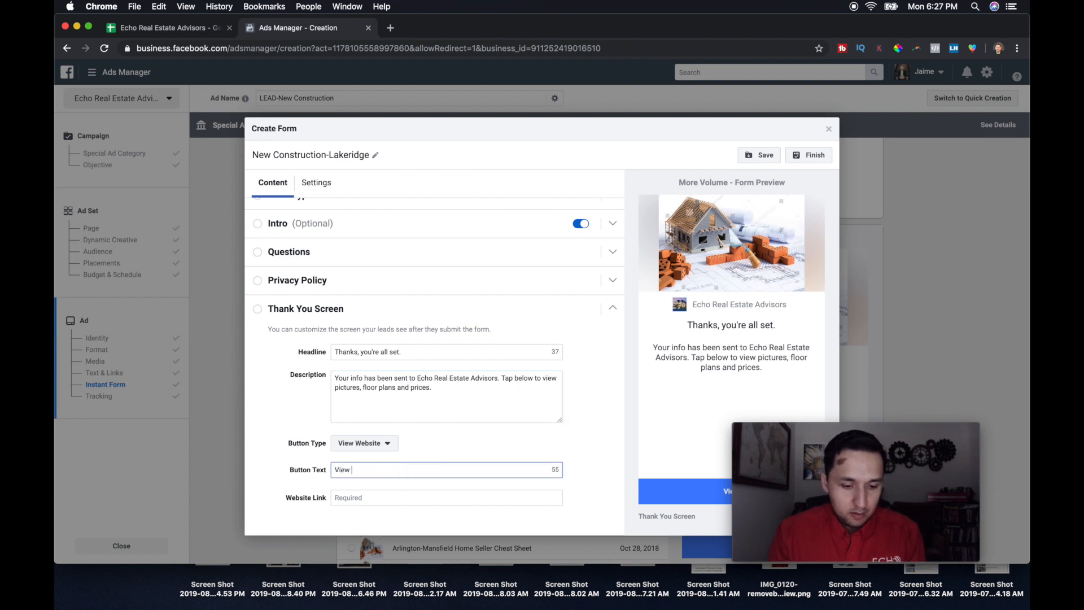
pyautogui.write('New')
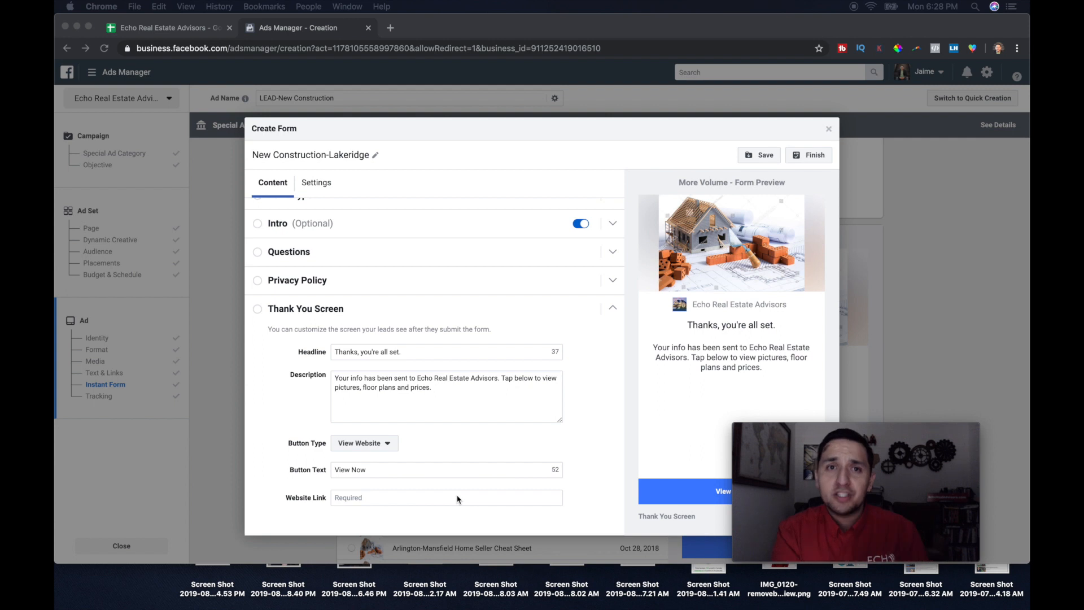
pyautogui.click(358, 498)
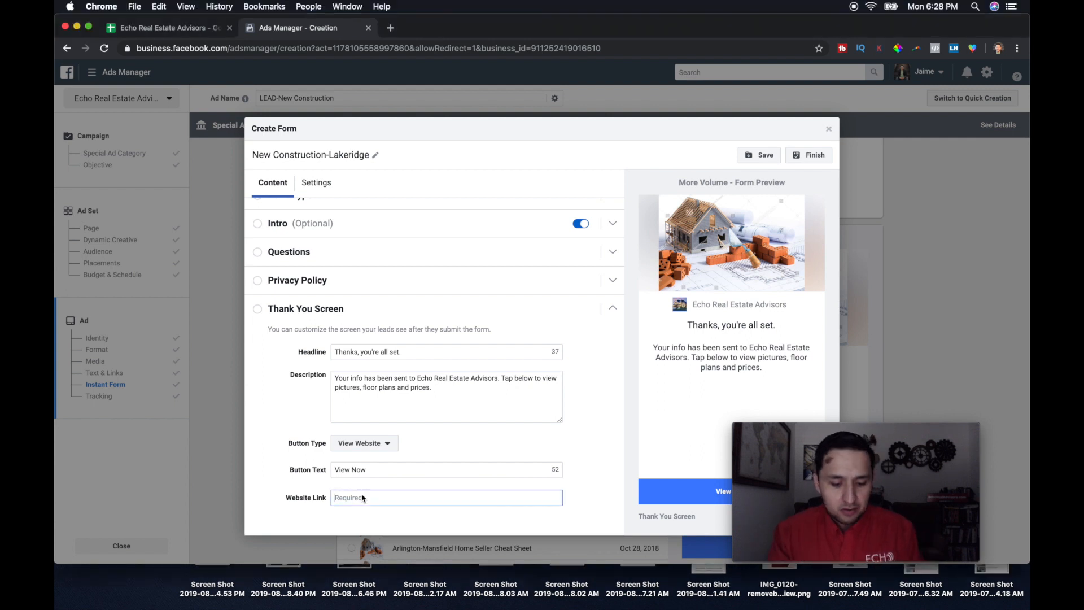
pyautogui.write('google')
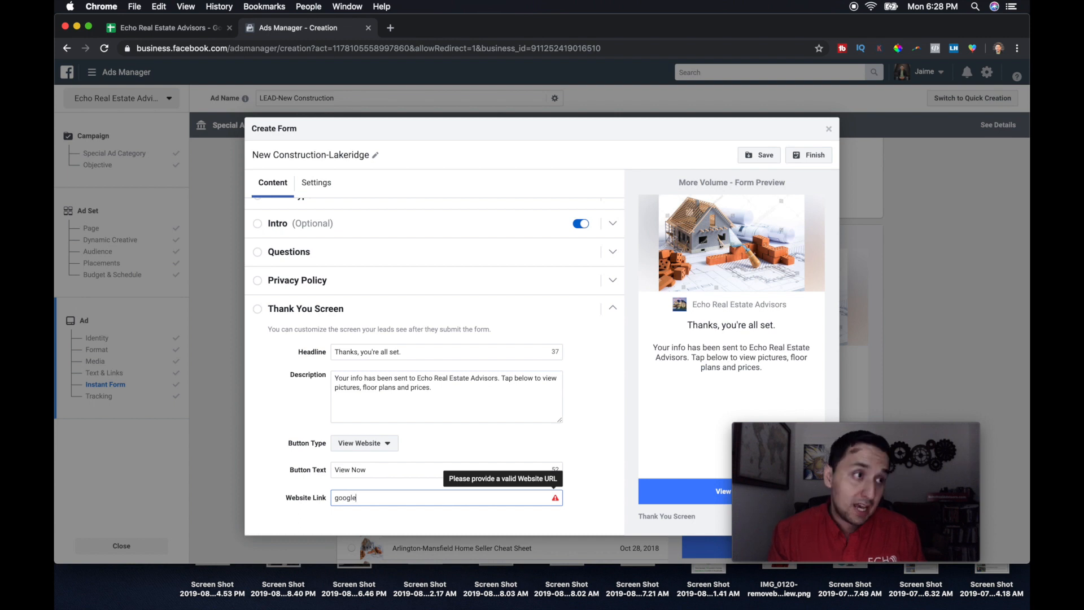
pyautogui.write('.com')
pyautogui.press('BackSpace')
pyautogui.press('BackSpace')
pyautogui.press('BackSpace')
pyautogui.press('BackSpace')
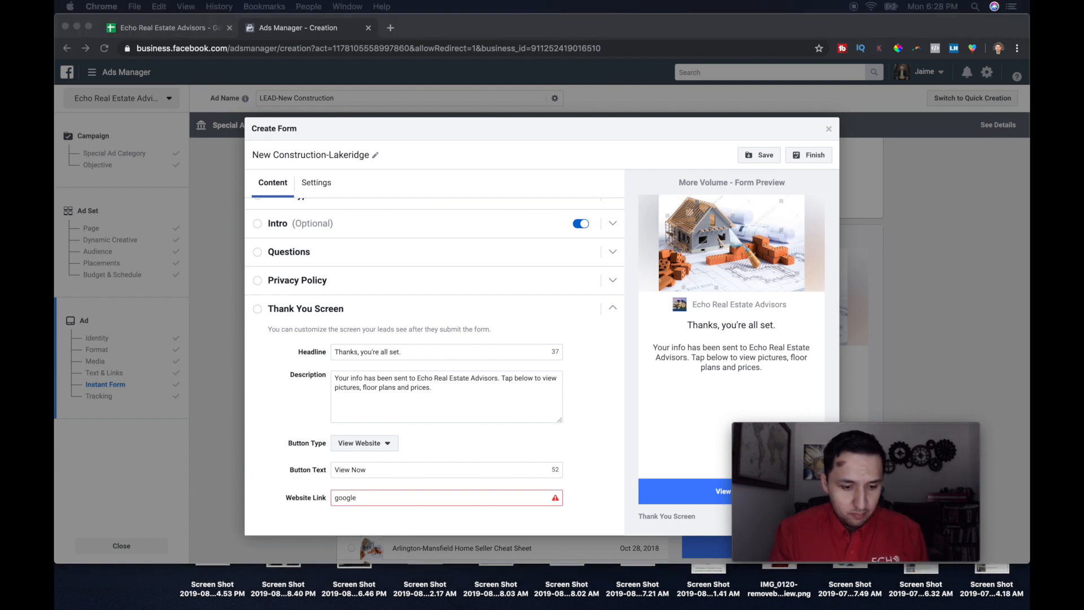
pyautogui.doubleClick(370, 497)
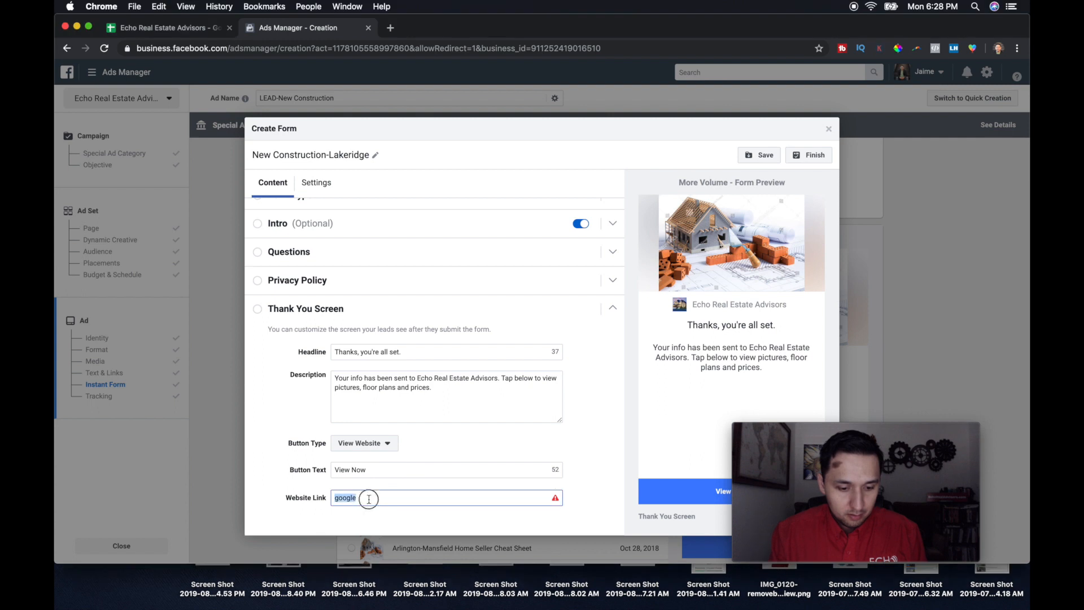
pyautogui.press('BackSpace')
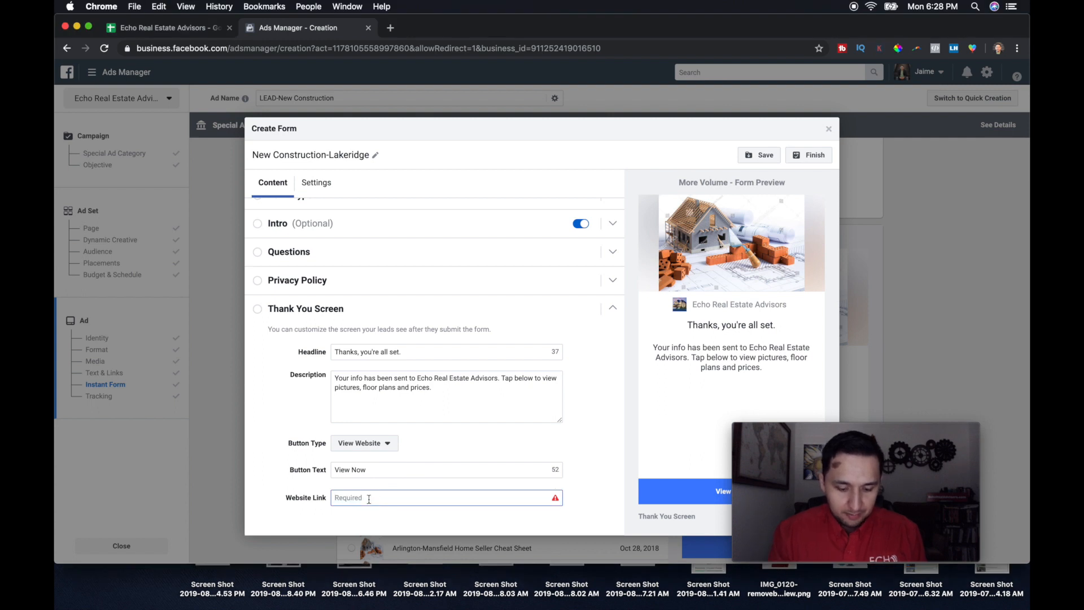
pyautogui.write('google')
pyautogui.press('BackSpace')
pyautogui.press('BackSpace')
pyautogui.press('BackSpace')
pyautogui.press('BackSpace')
pyautogui.press('BackSpace')
pyautogui.press('BackSpace')
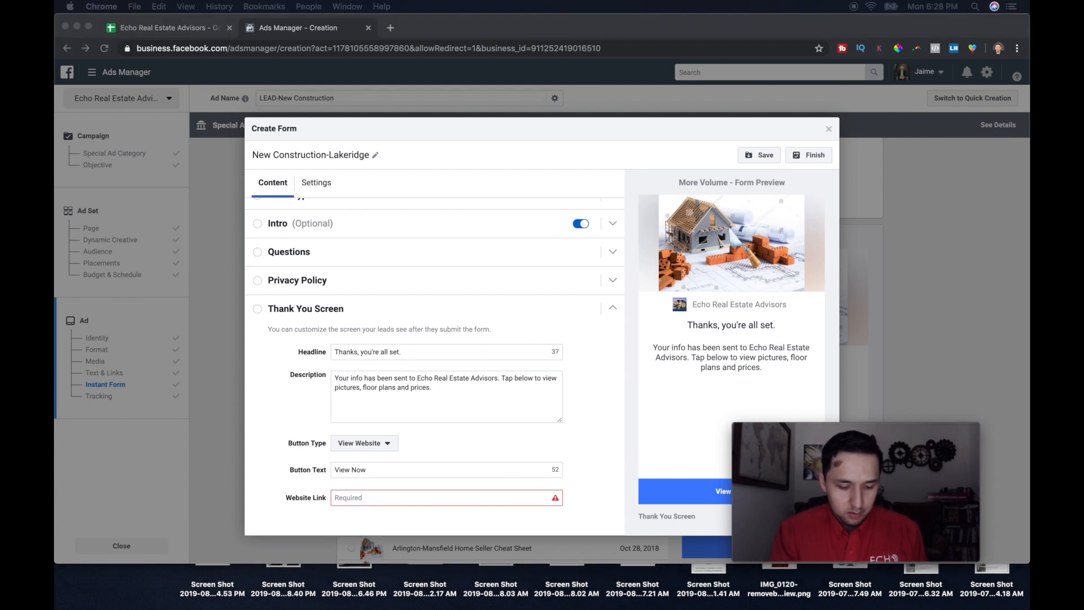
pyautogui.click(341, 491)
pyautogui.write('https://drive.google.com/drive/u/0/my-drive')
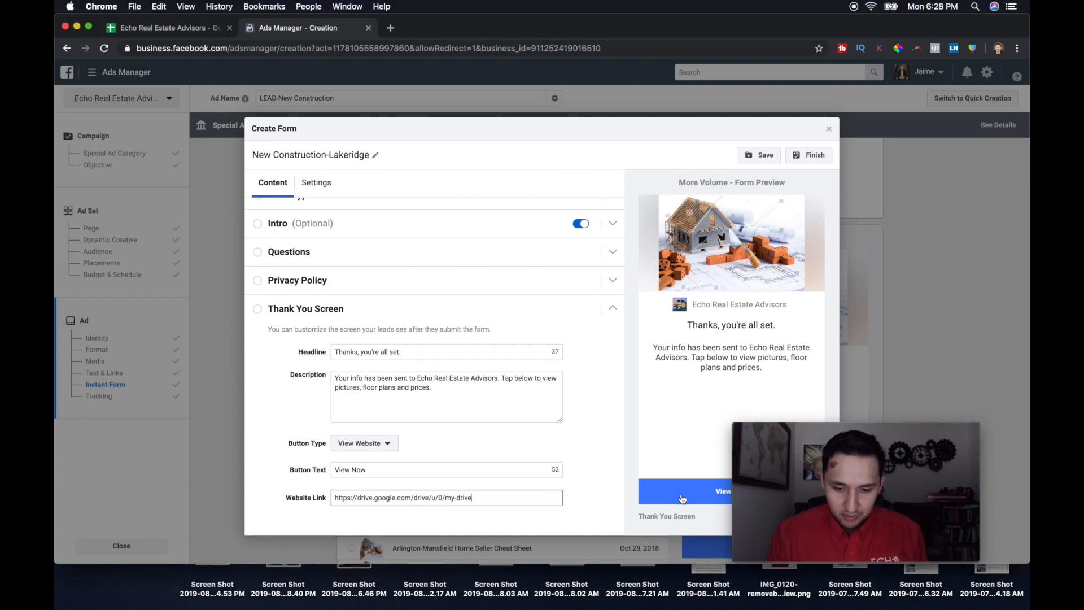
pyautogui.click(810, 160)
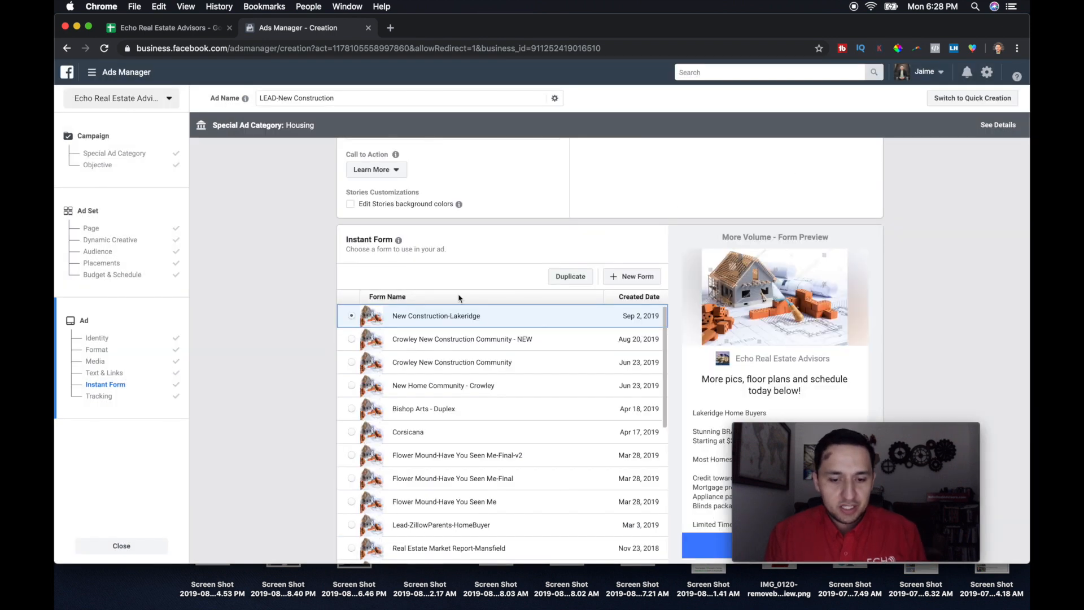
pyautogui.scroll(-4, 459, 297)
pyautogui.scroll(-10, 459, 298)
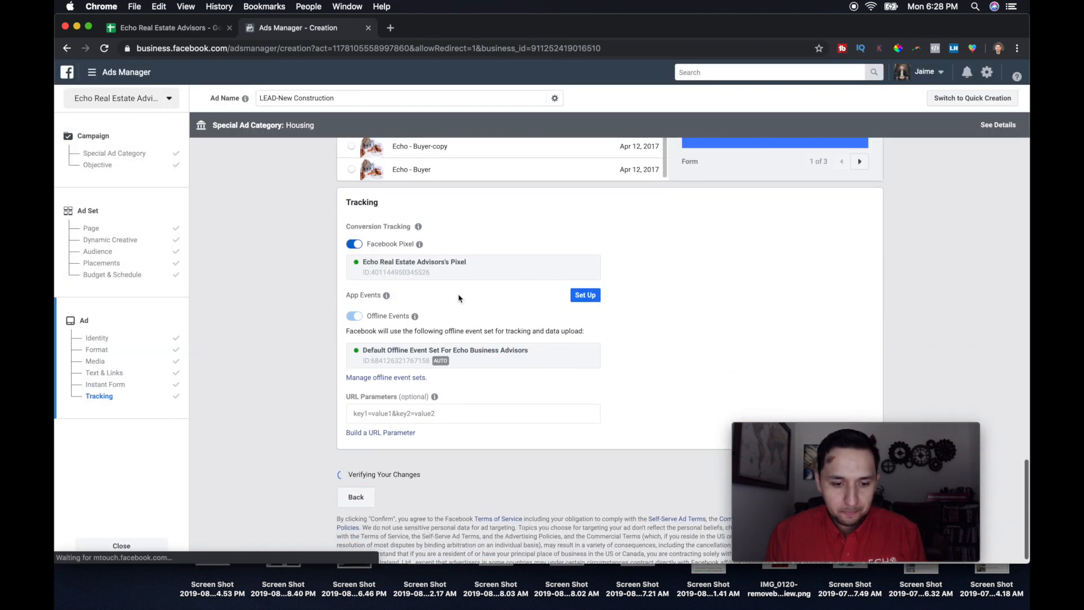